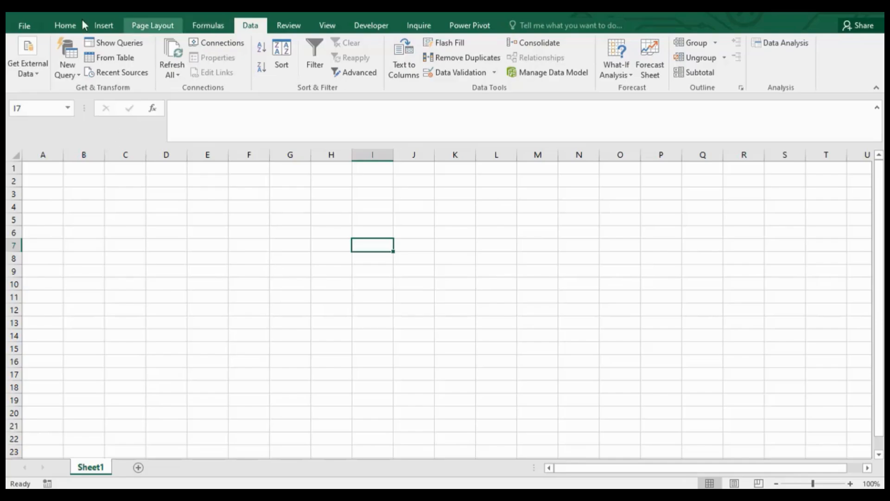
click(64, 26)
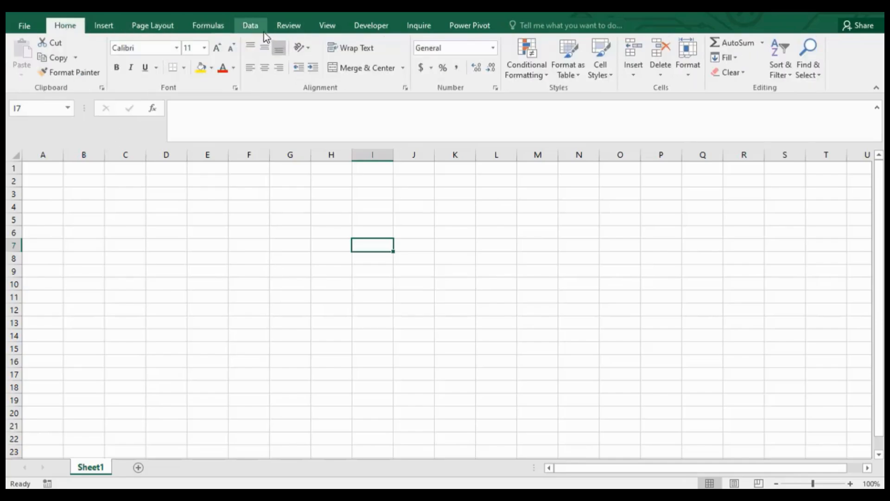
click(252, 26)
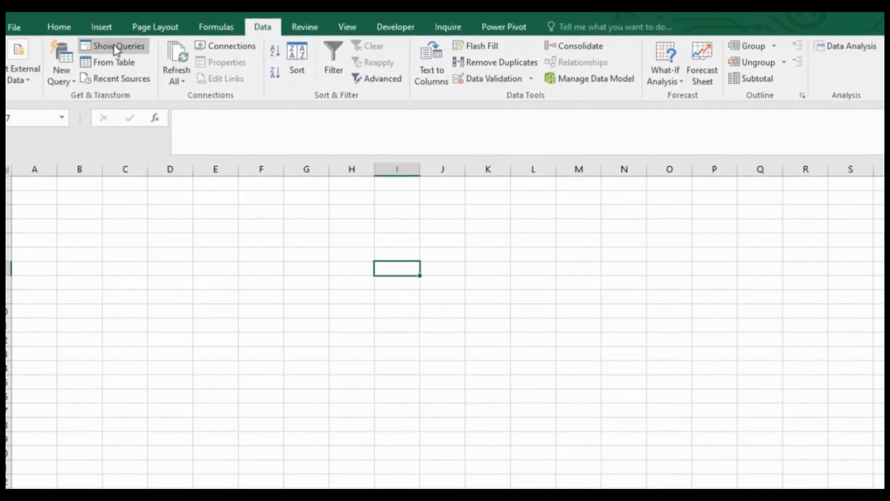
click(116, 45)
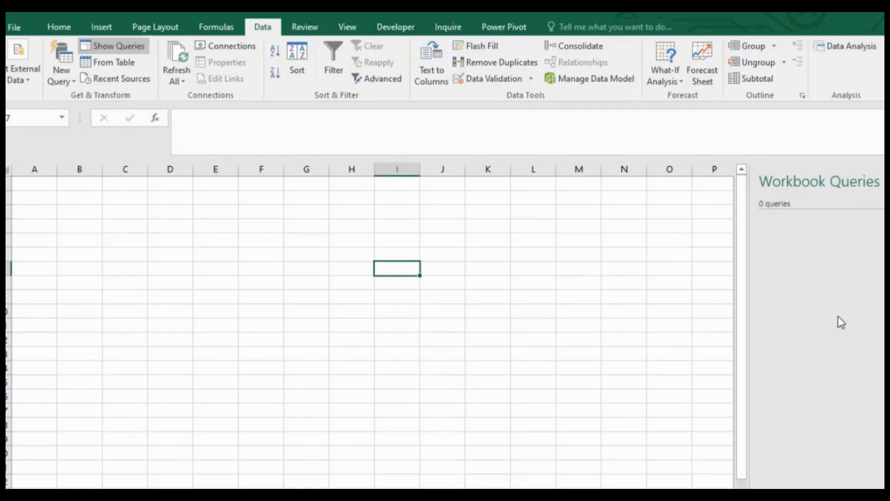
click(887, 180)
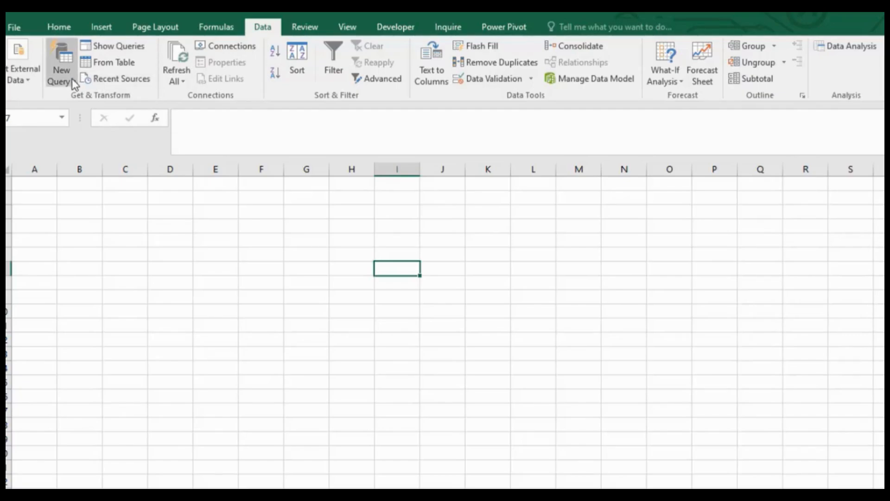
click(32, 81)
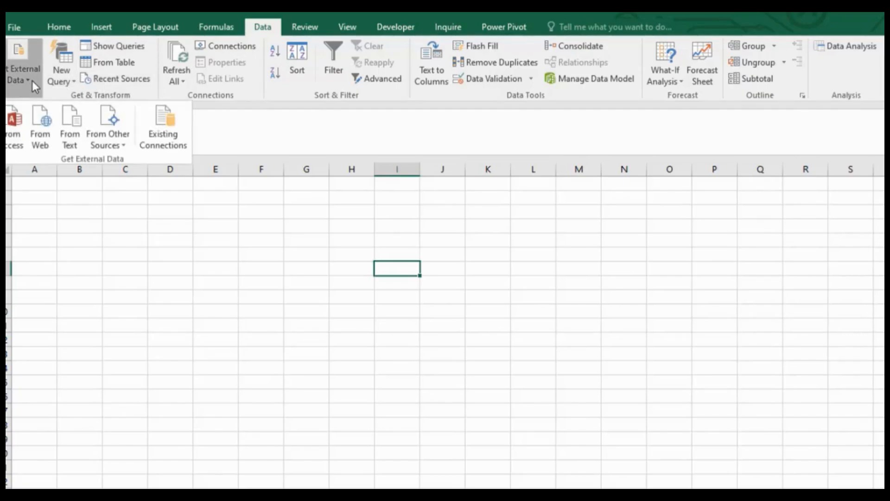
- Create a new query from a workbook file and import Sales Data.xlsx
click(68, 82)
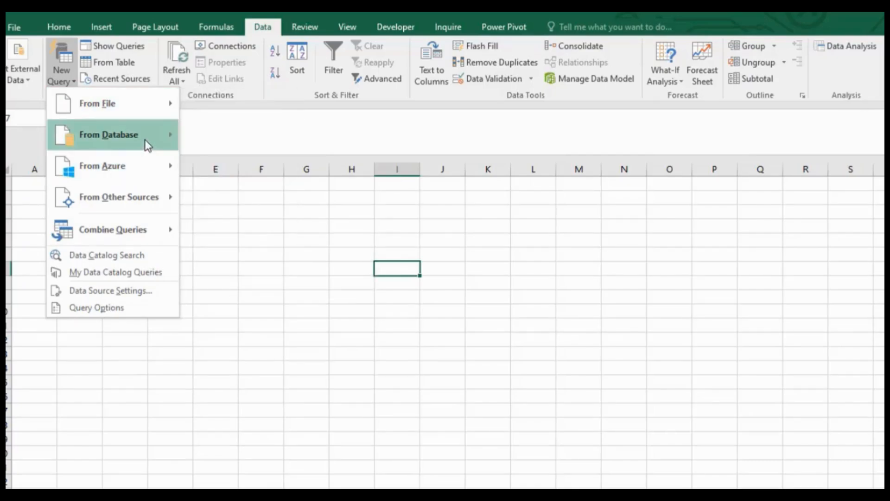
mouse_move(146, 140)
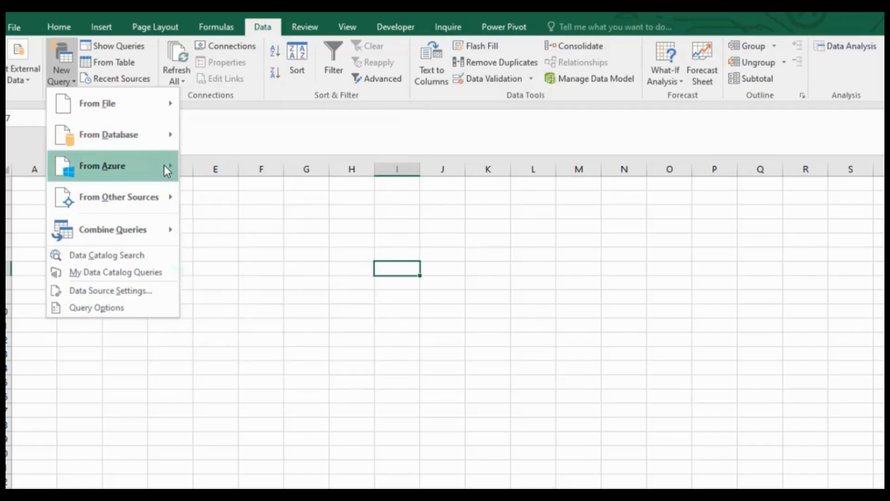
mouse_move(164, 165)
mouse_move(138, 198)
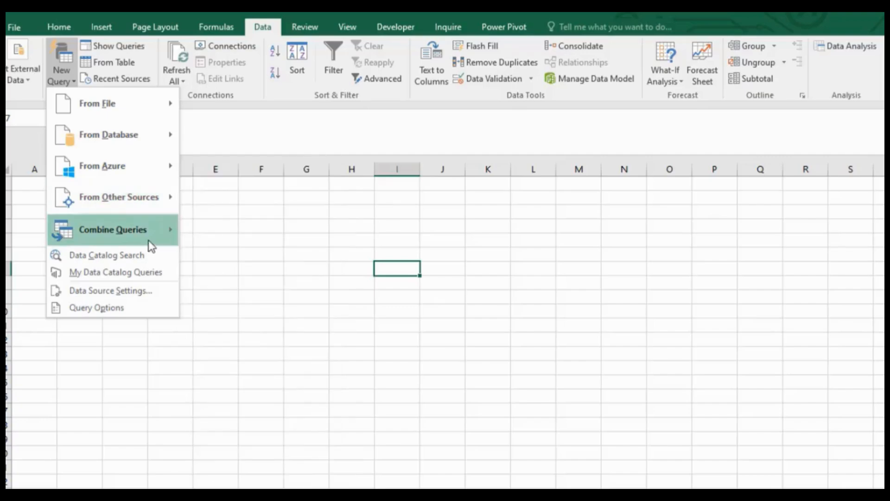
mouse_move(156, 245)
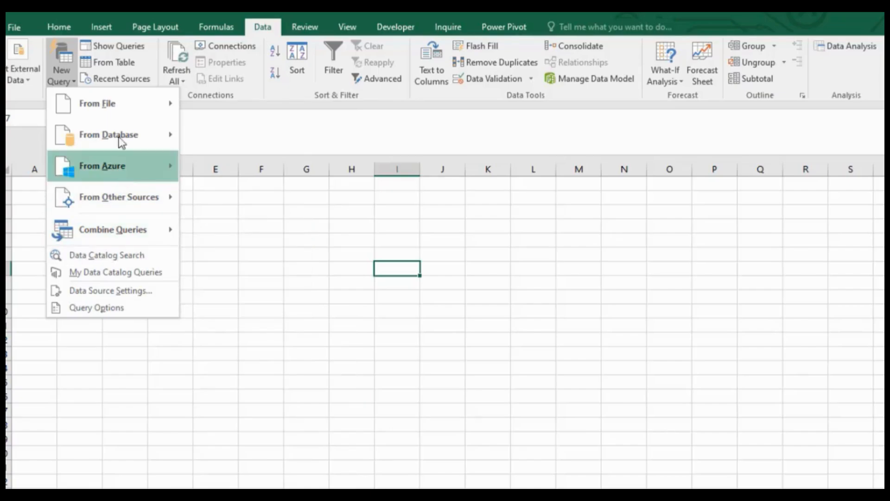
mouse_move(134, 108)
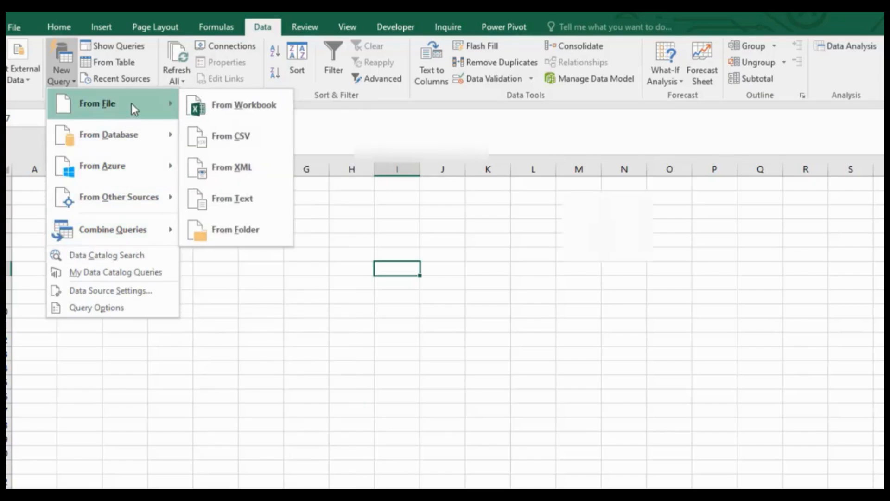
click(227, 106)
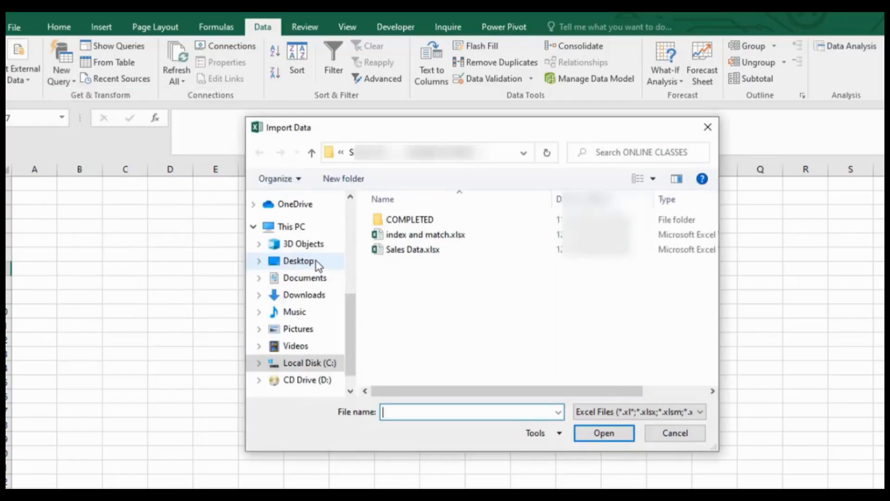
click(422, 250)
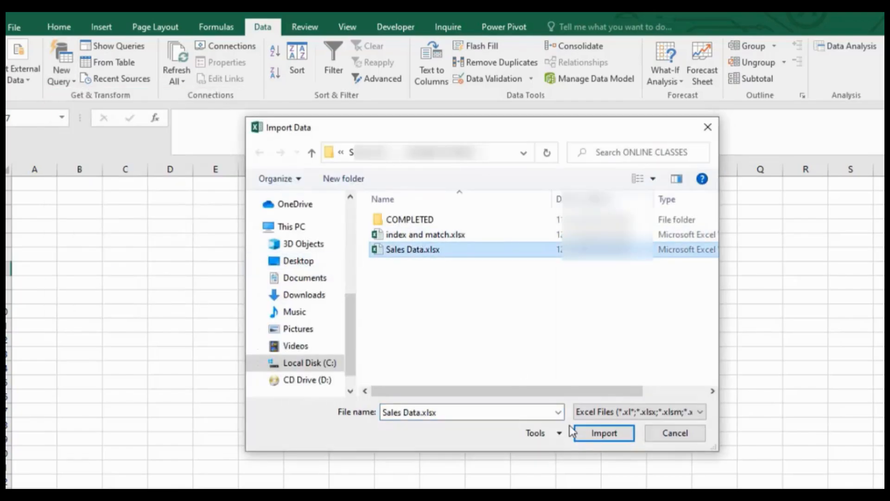
click(600, 438)
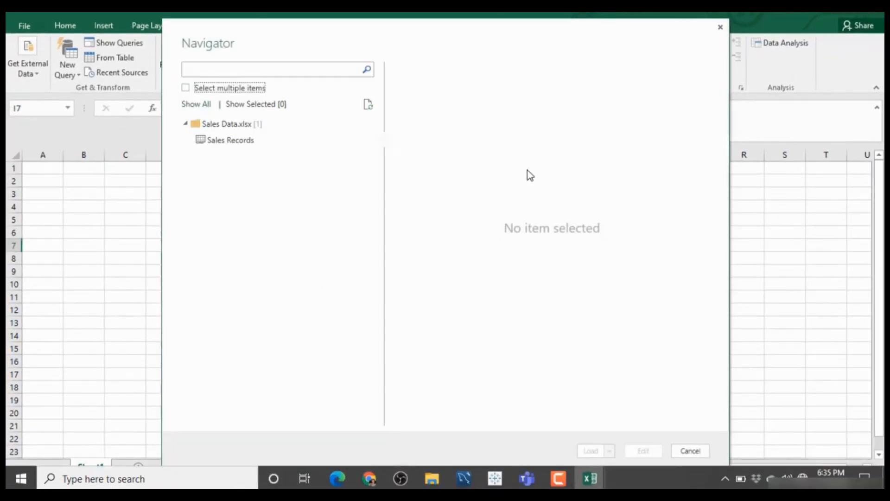
- Select the Sales Records sheet of the imported workbook and open it for editing in the Query Editor
click(207, 141)
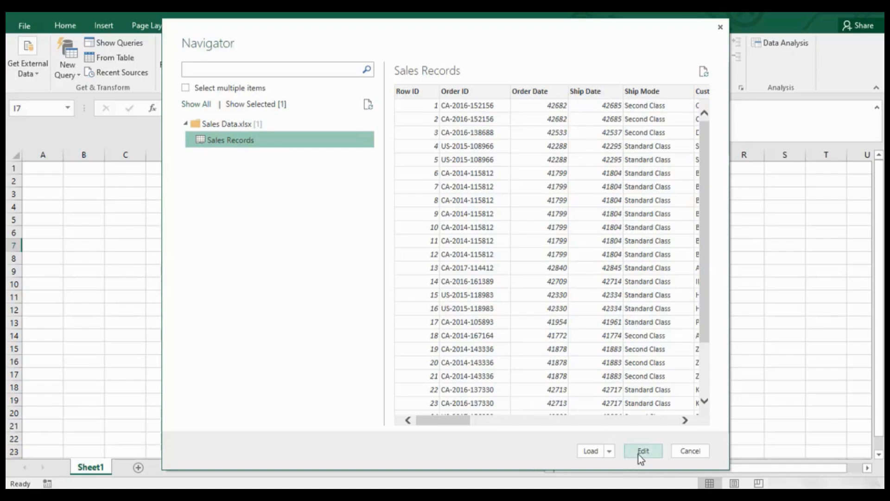
click(609, 451)
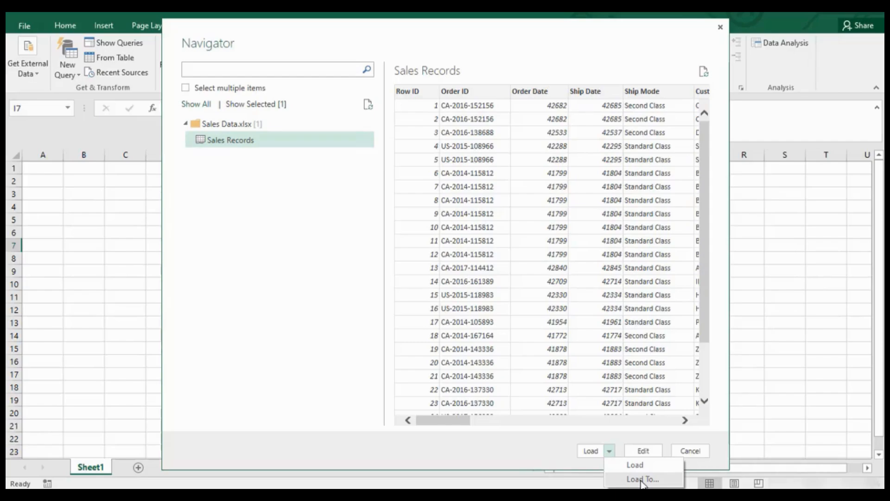
click(645, 450)
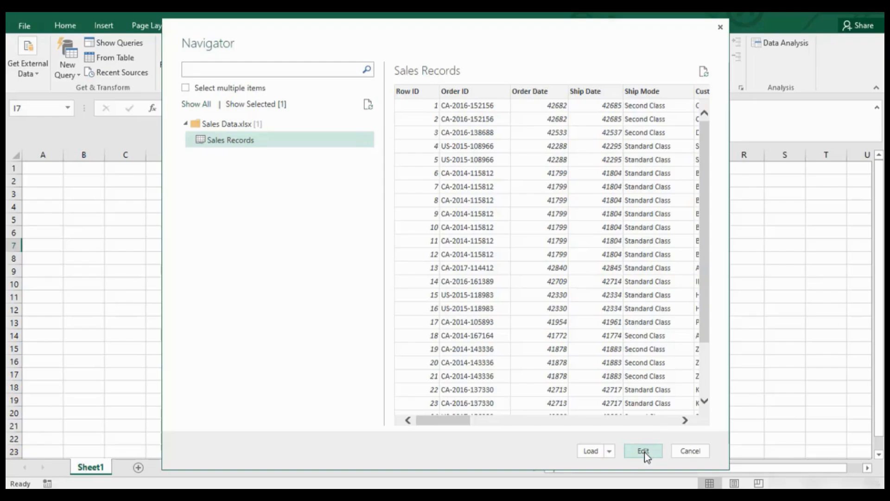
click(644, 450)
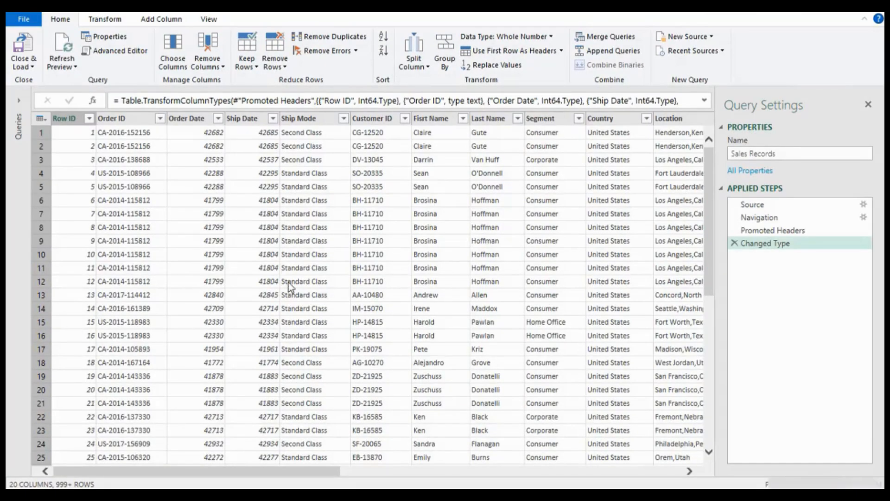
- Expand the list of queries, view the original Sales Data.xlsx workbook for comparison, and return to the Query Editor
click(19, 110)
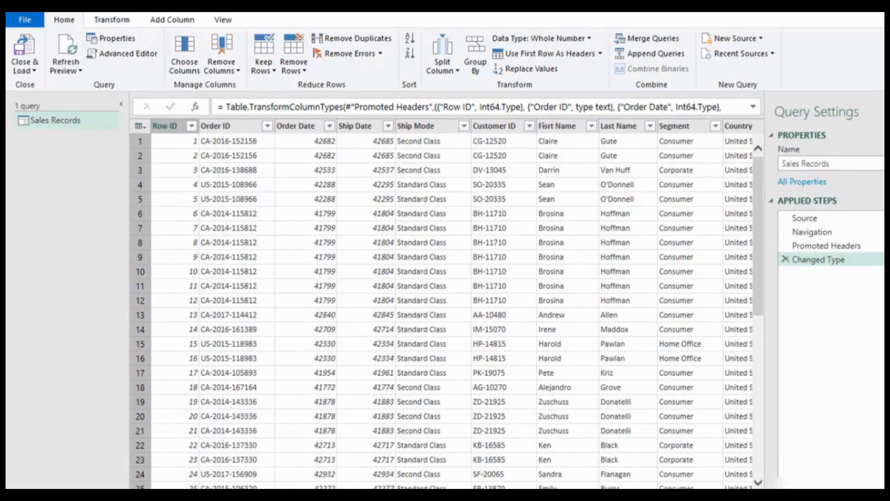
mouse_move(630, 498)
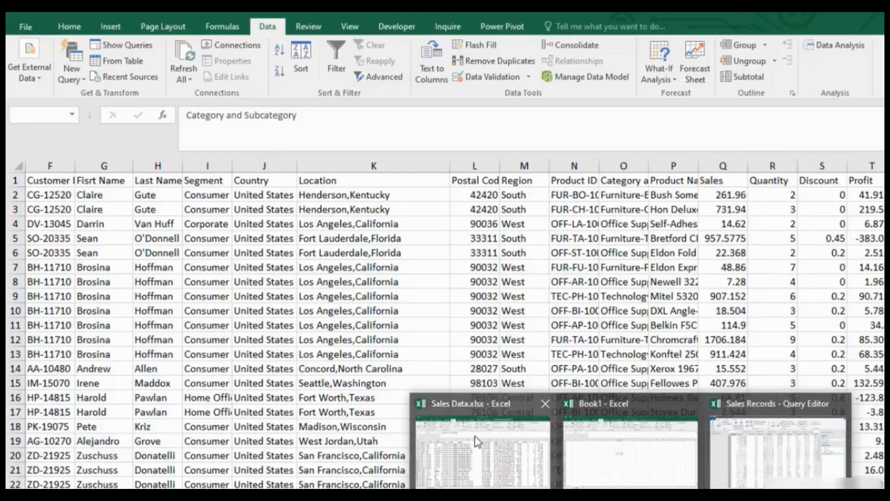
click(475, 436)
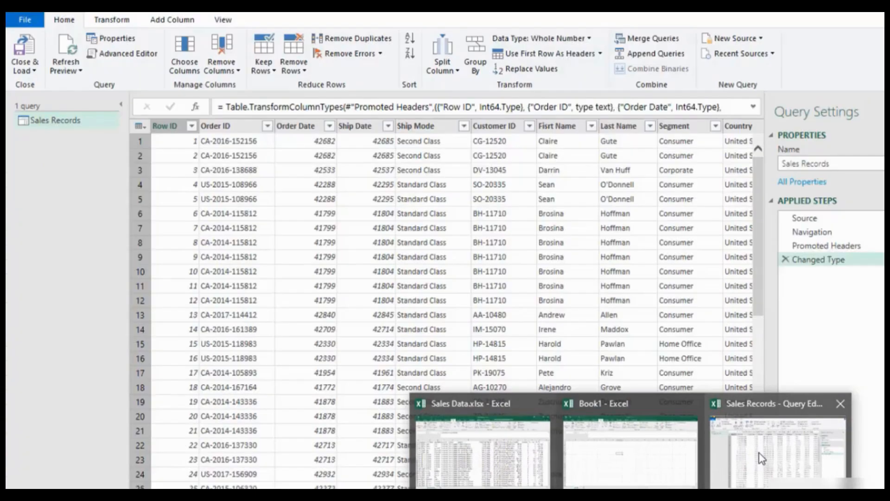
click(762, 458)
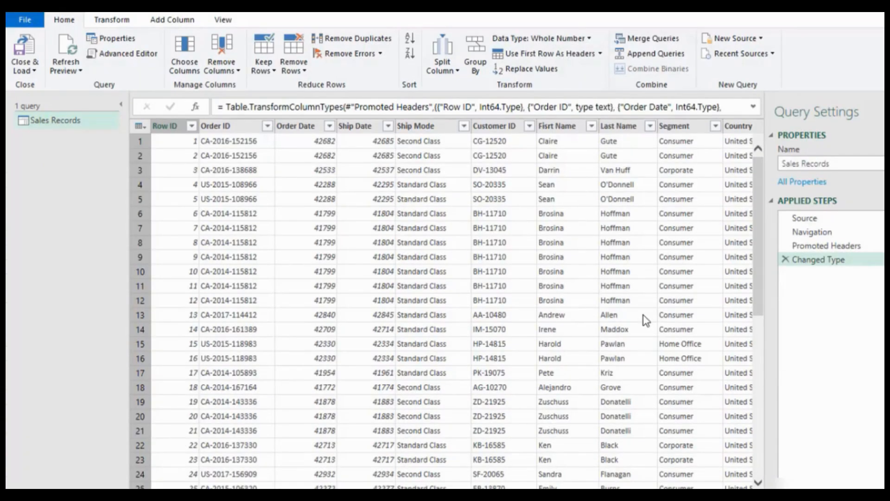
- Examine the data types of the Row ID, Order ID, Order Date and Ship Date columns one by one
click(686, 242)
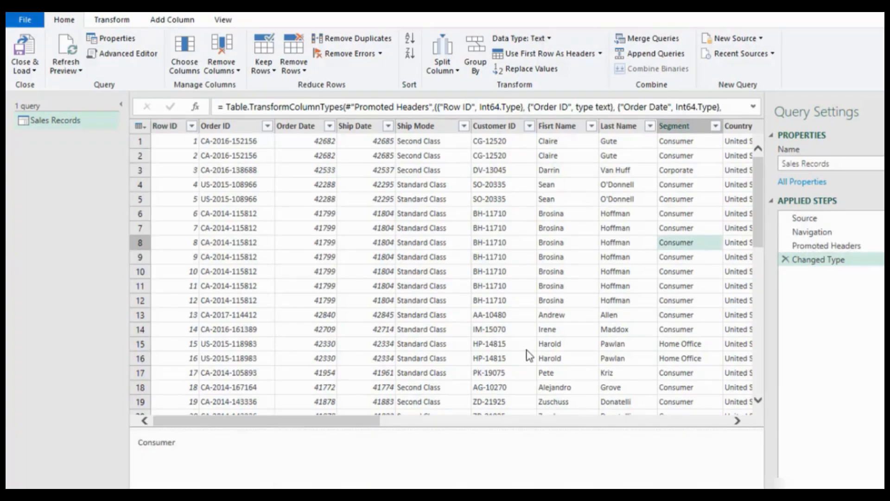
click(176, 129)
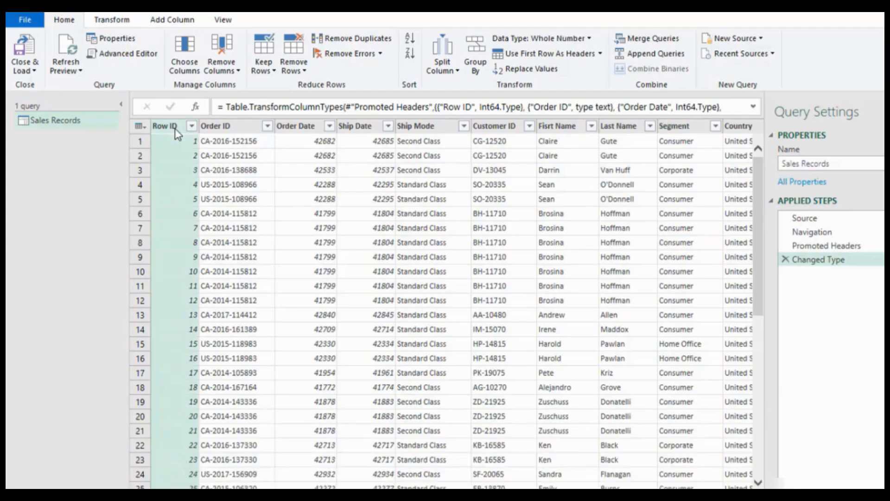
click(215, 130)
click(297, 128)
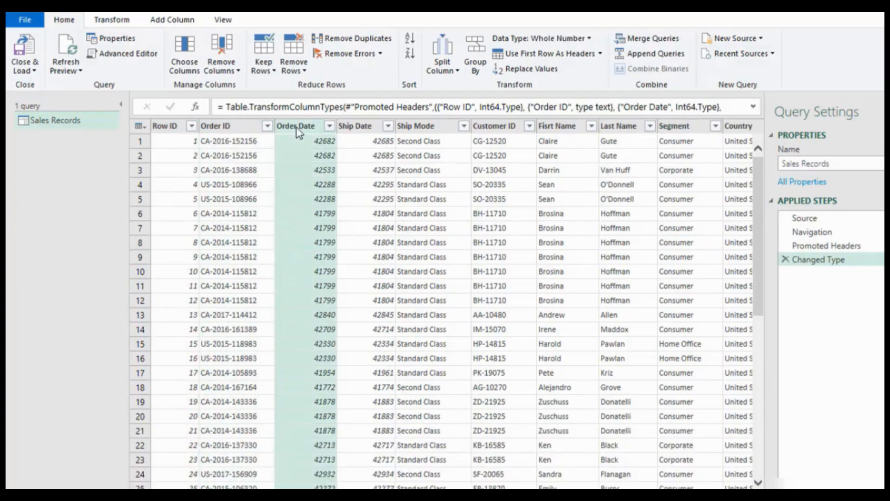
click(356, 131)
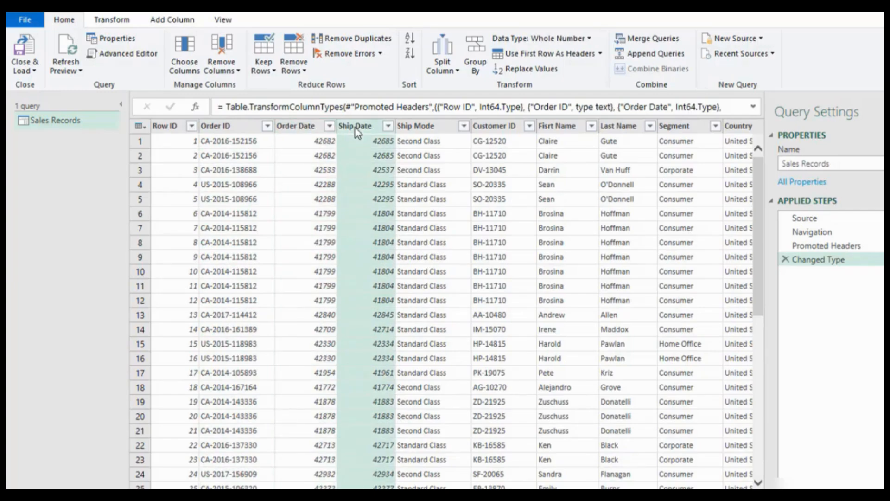
click(209, 126)
click(182, 131)
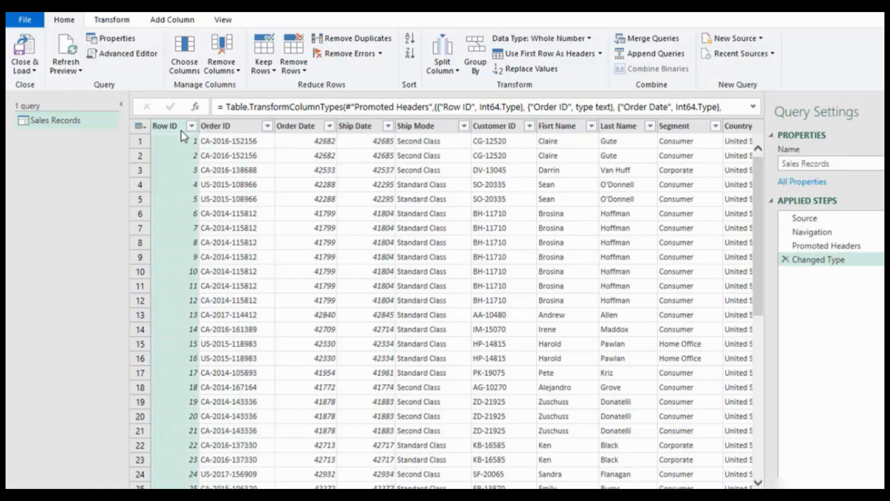
click(219, 129)
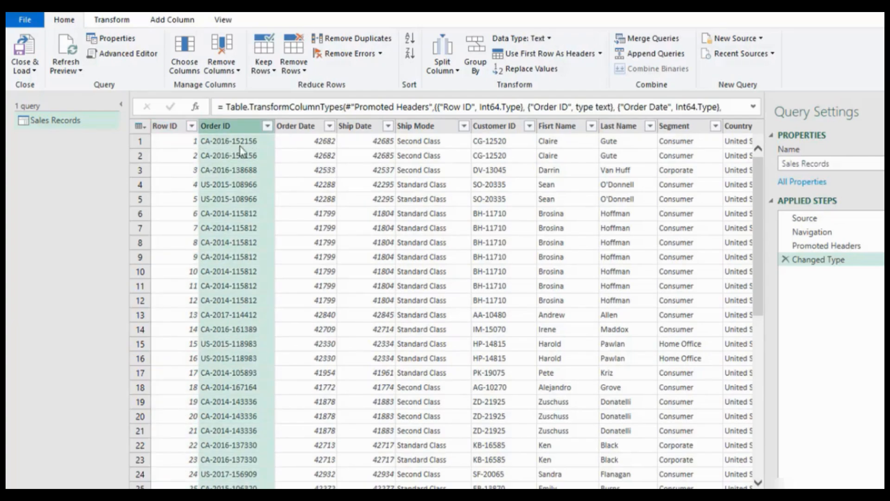
- Try the Date data type on the Order Date column and return the column to Whole Number
click(304, 129)
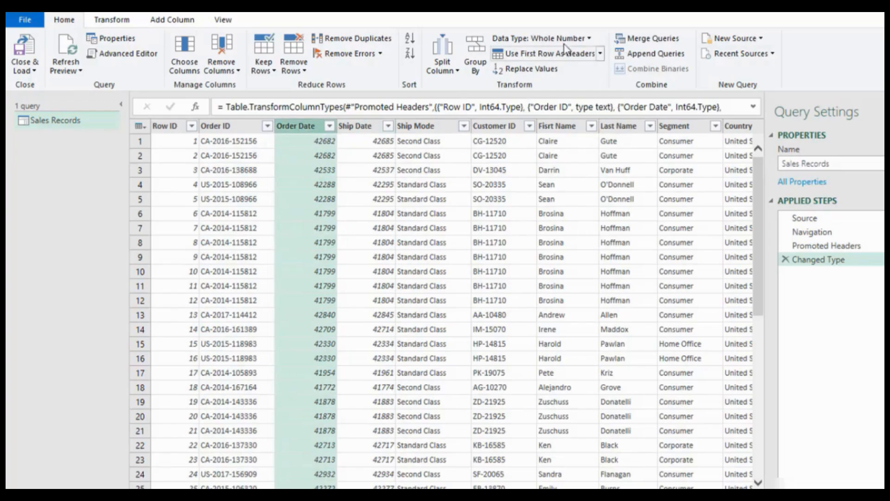
click(587, 40)
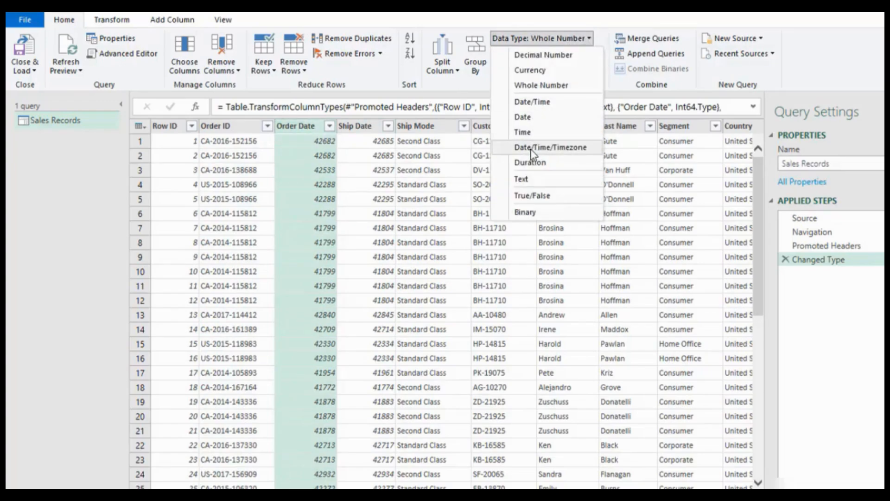
click(529, 119)
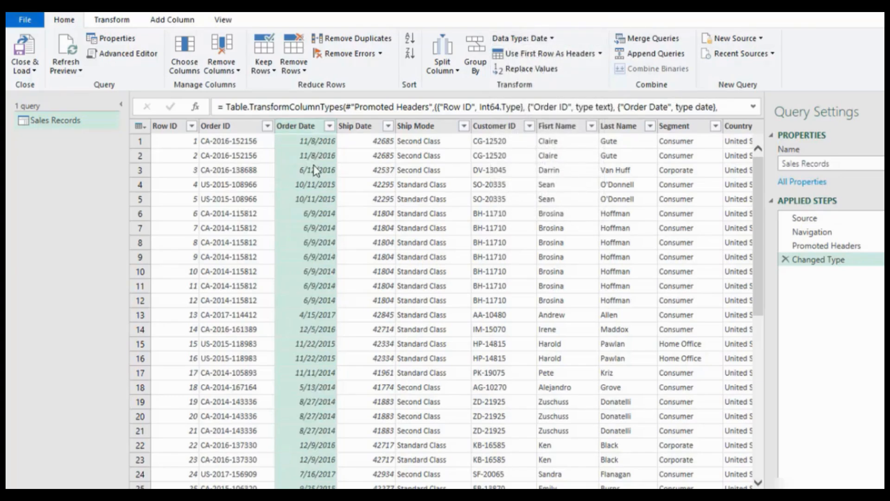
click(550, 39)
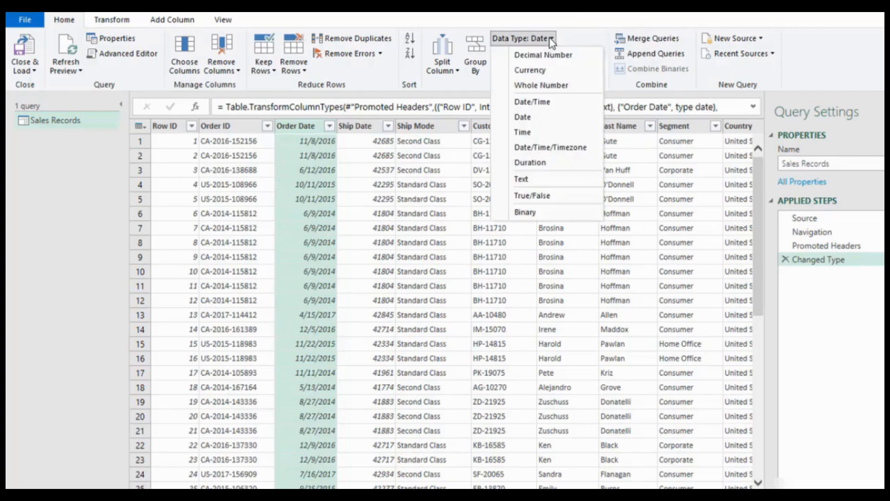
click(541, 86)
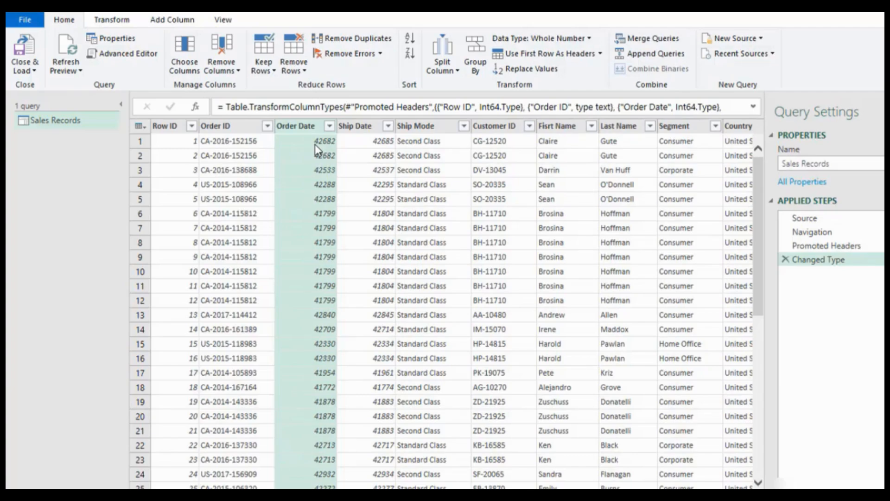
- Change the data type of the Order Date column from the first row's cell to Date
click(574, 37)
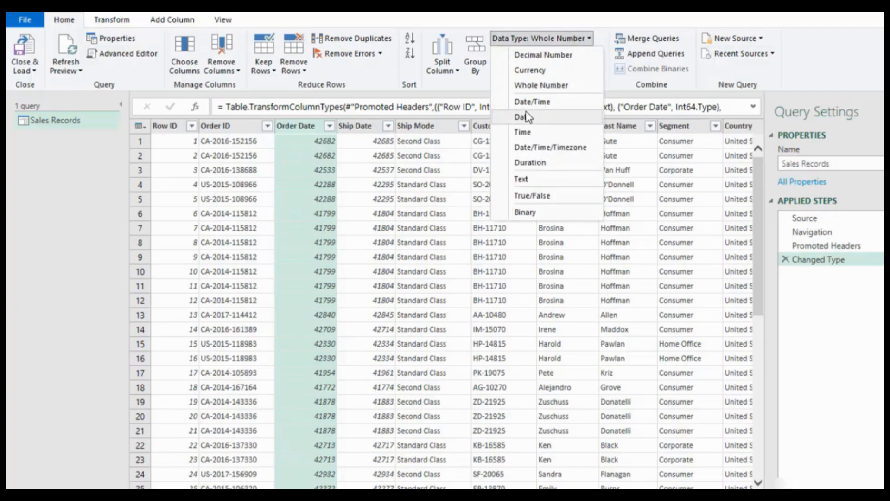
click(324, 140)
click(322, 140)
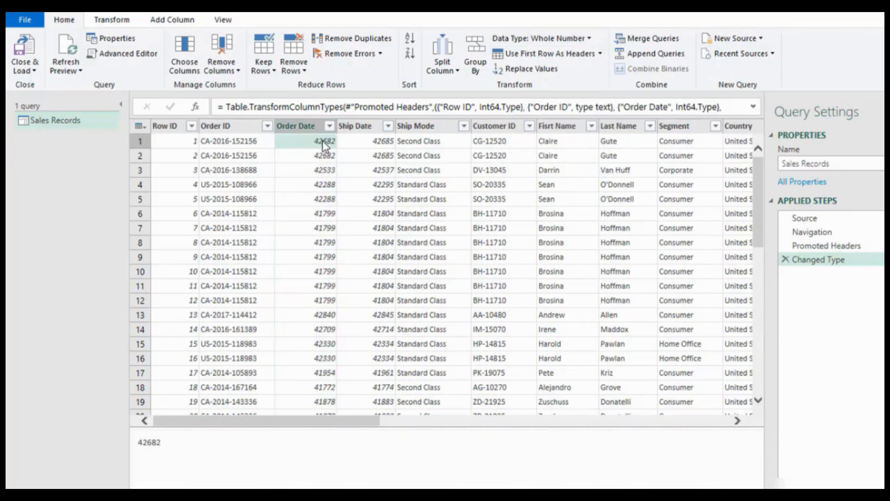
click(589, 43)
click(589, 42)
click(589, 41)
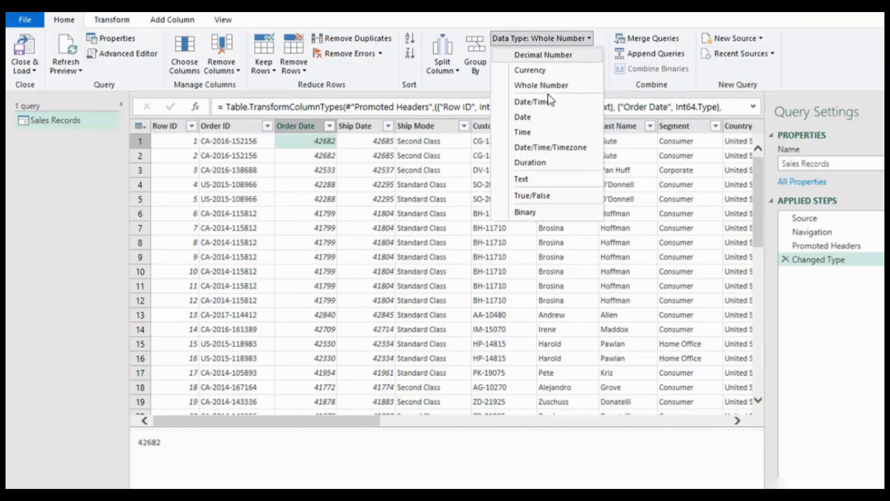
click(549, 119)
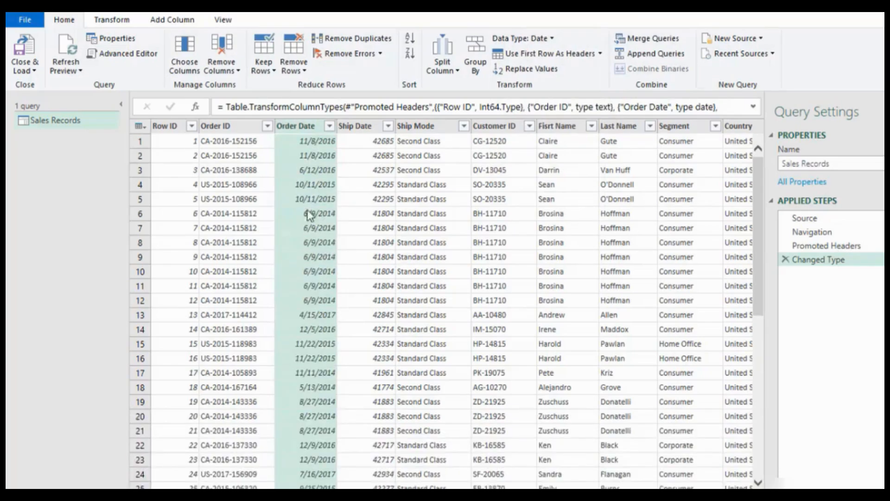
- Change the data type of the Ship Date column to Date
click(370, 126)
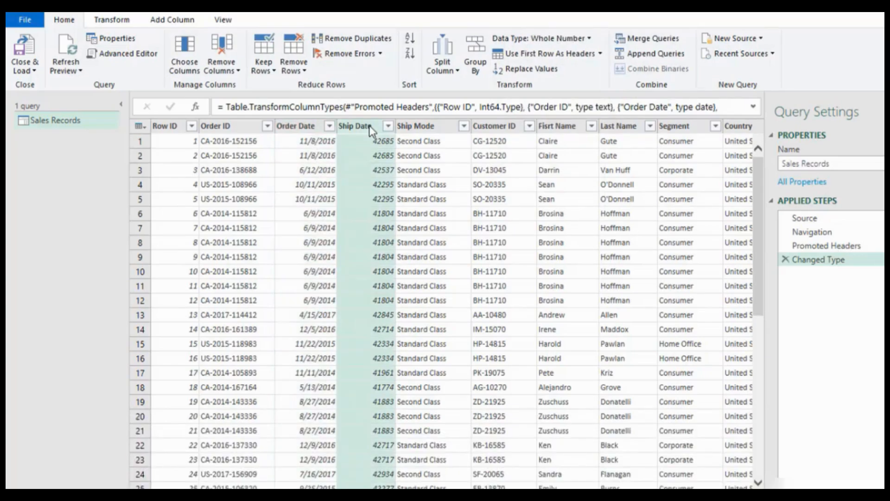
click(299, 128)
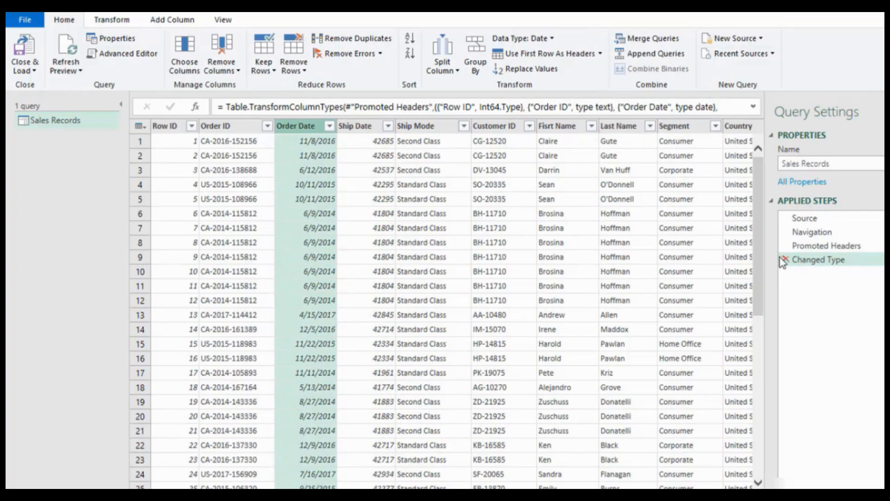
click(365, 128)
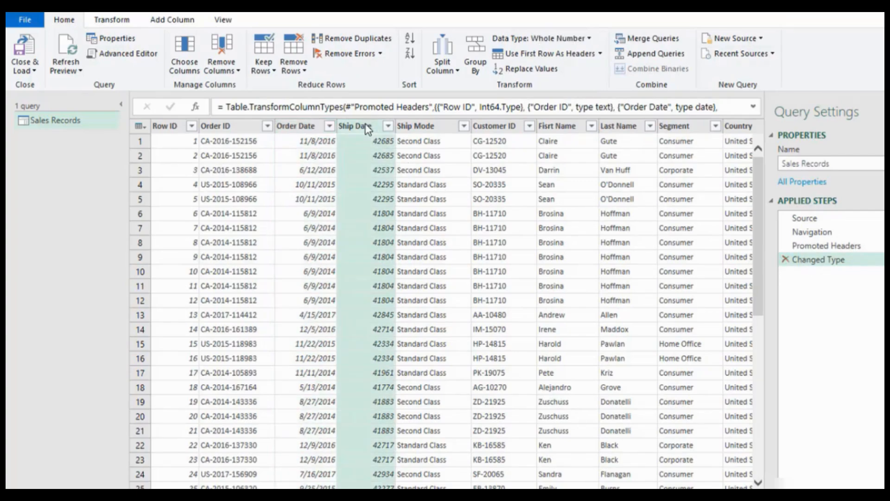
click(588, 39)
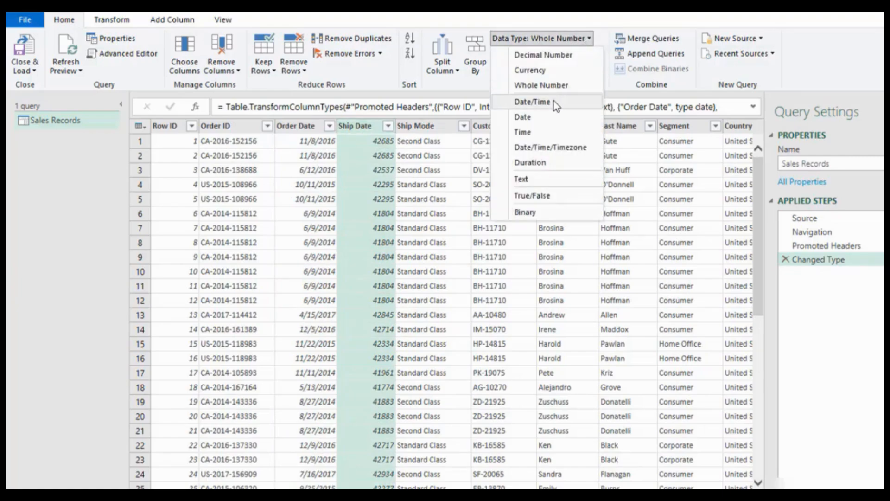
click(551, 122)
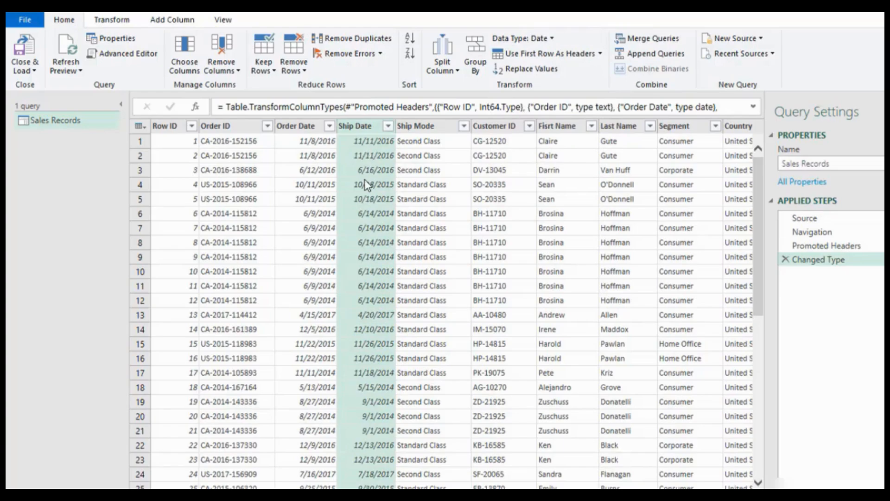
- Examine the converted dates in the first rows and check the data types of the columns from Row ID to Customer ID
click(365, 179)
click(320, 171)
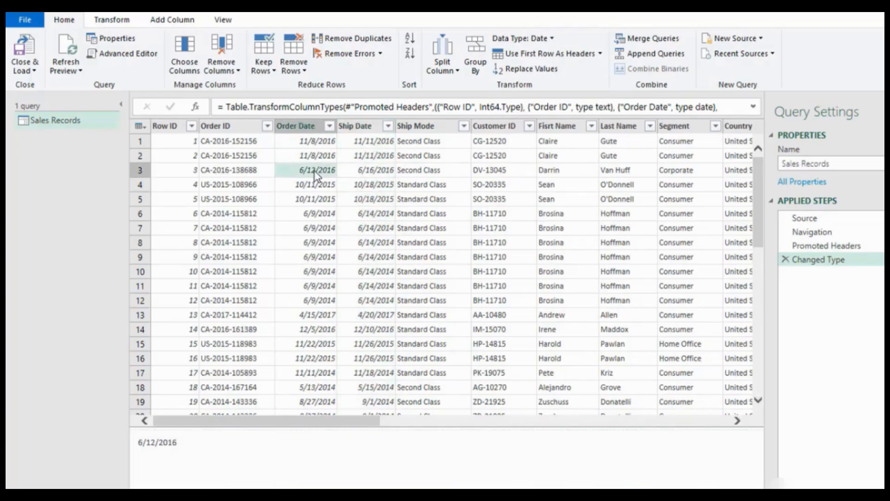
click(300, 140)
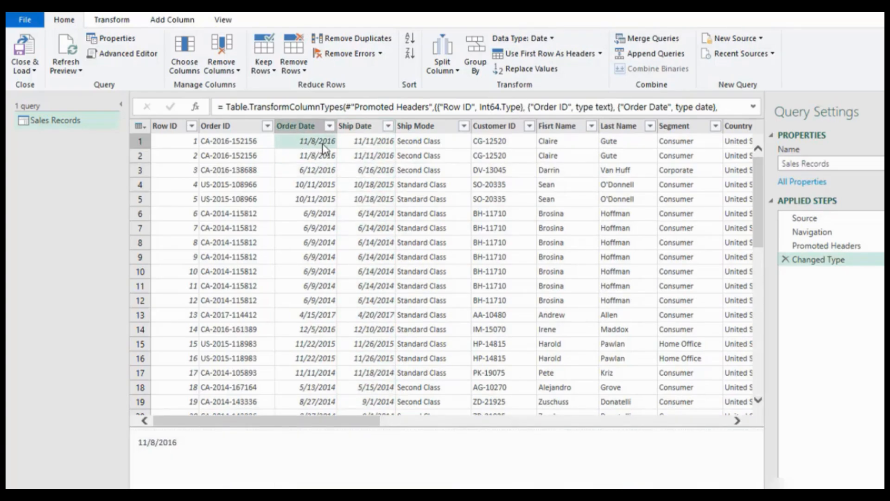
click(367, 141)
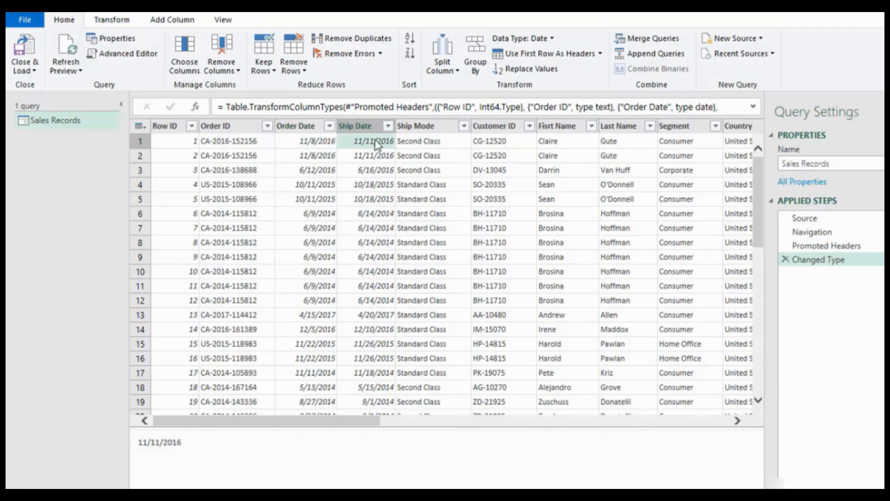
click(260, 128)
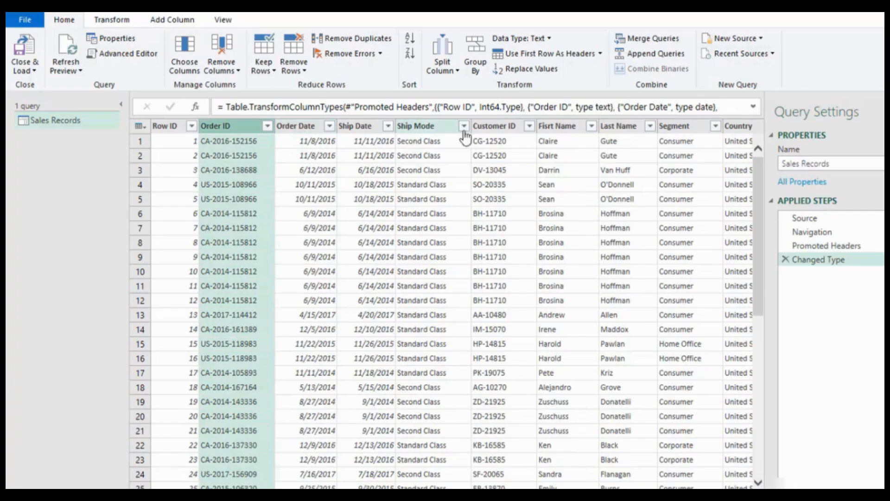
click(440, 130)
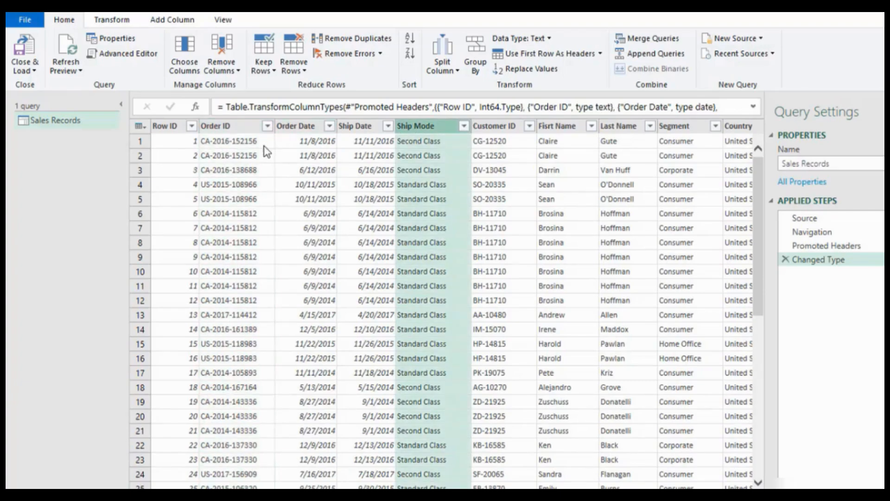
click(181, 132)
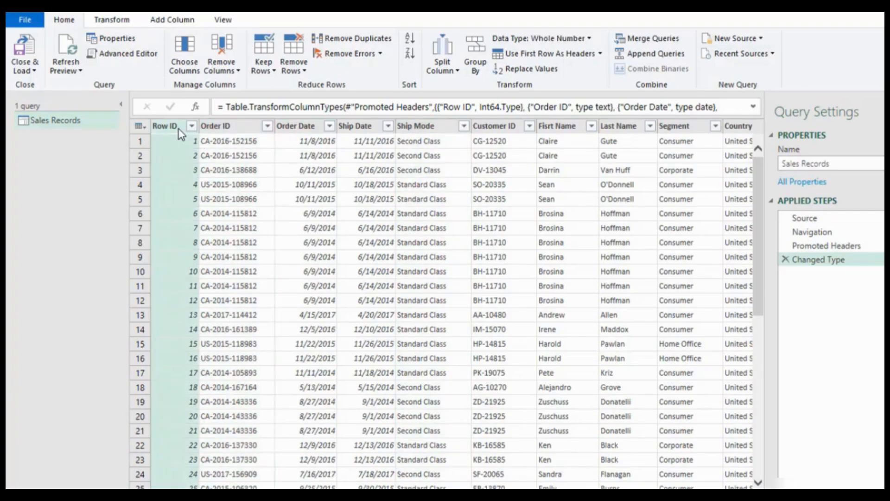
click(231, 130)
click(304, 129)
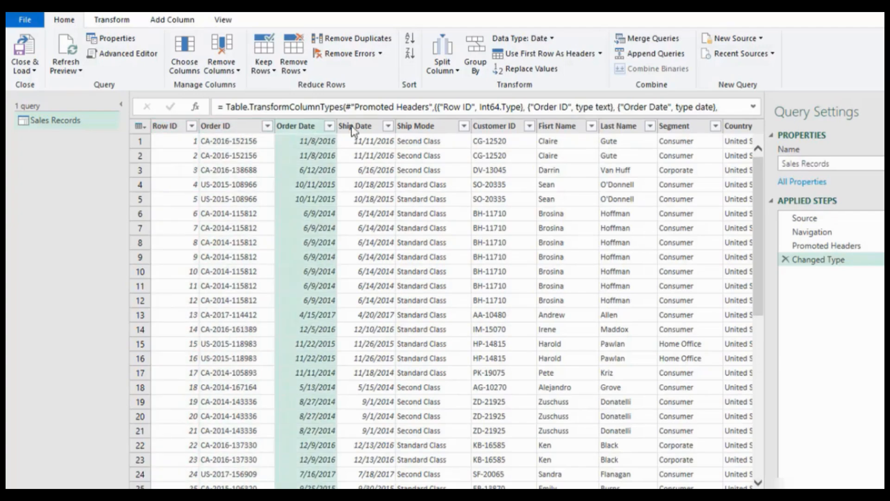
click(354, 130)
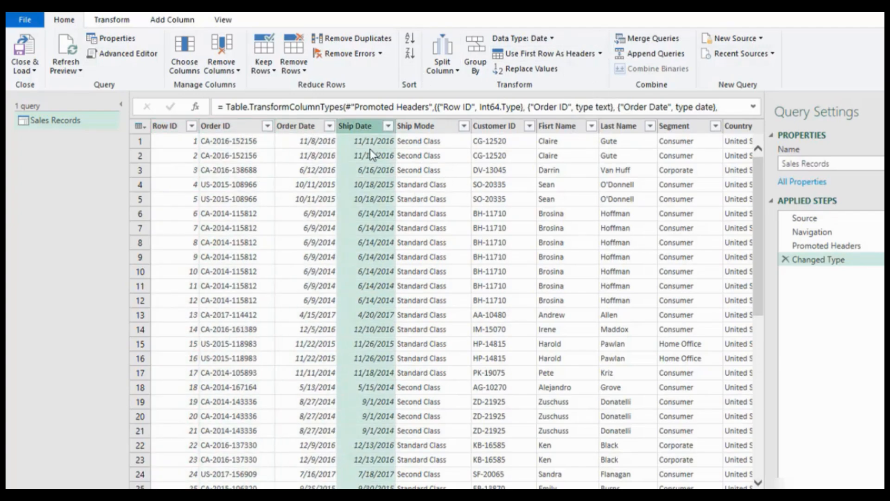
click(424, 128)
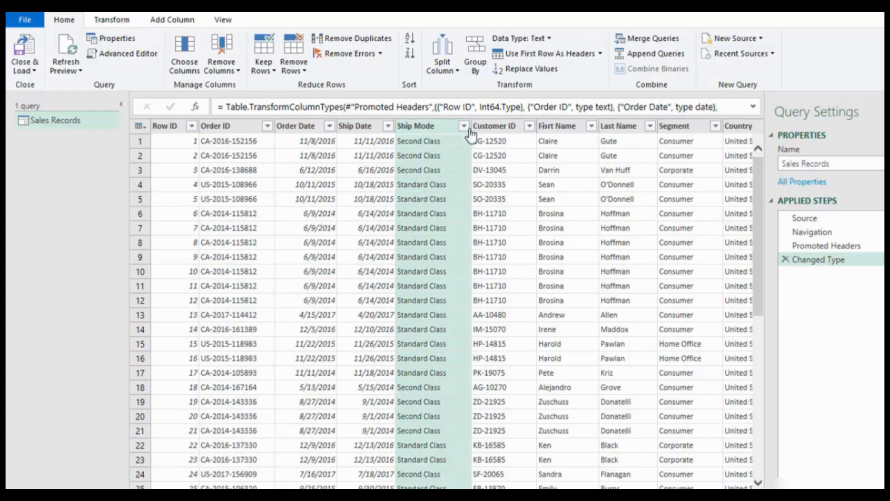
click(492, 130)
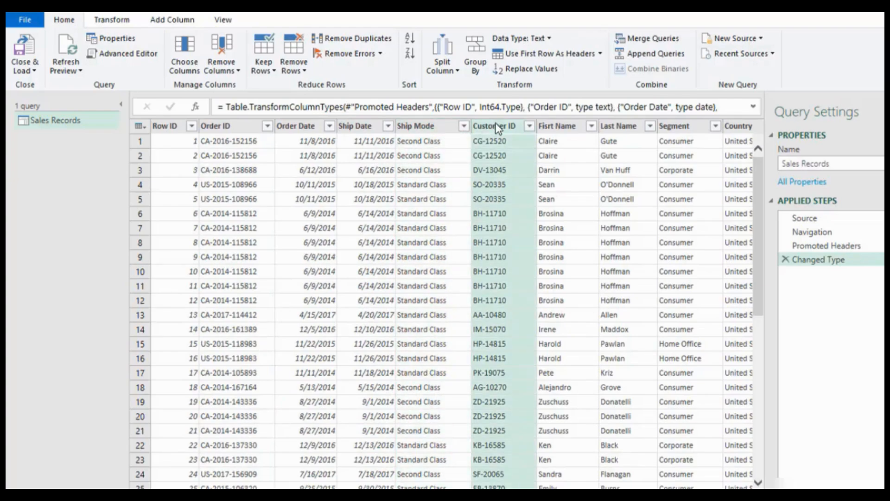
- Review the data type of the Order Date column among the available types, and recheck the Ship Date column
click(363, 127)
click(304, 129)
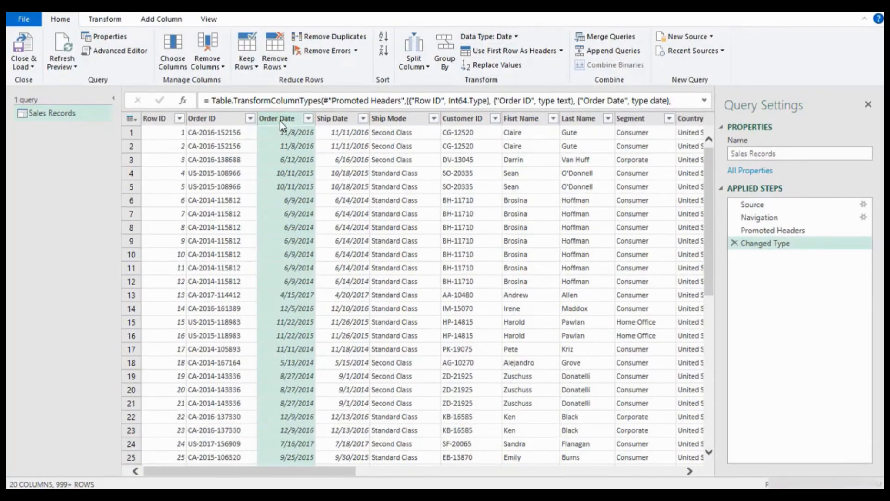
click(516, 37)
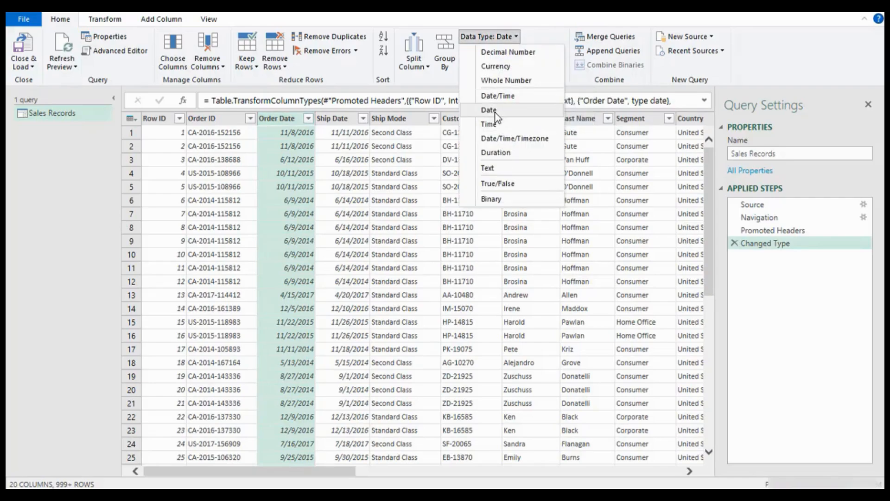
click(284, 120)
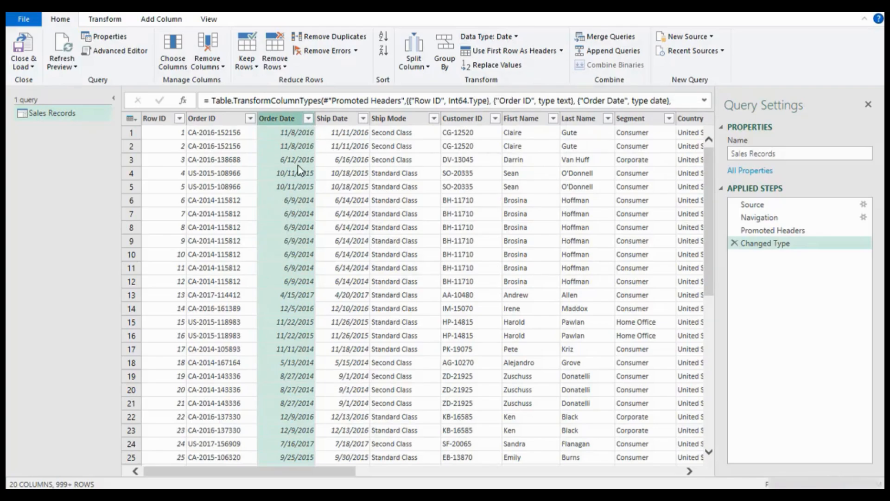
click(342, 150)
click(343, 119)
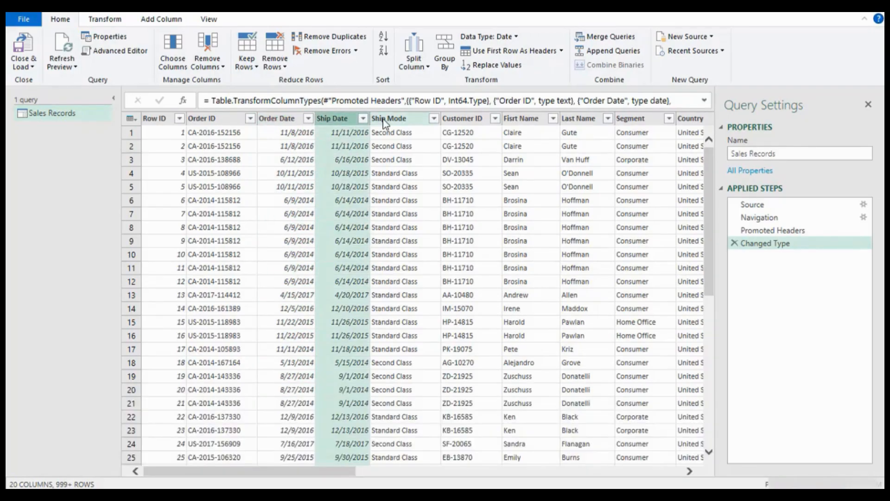
- Examine the Customer ID, Fisrt Name and Last Name columns, comparing the two name columns as candidates for combining
click(471, 118)
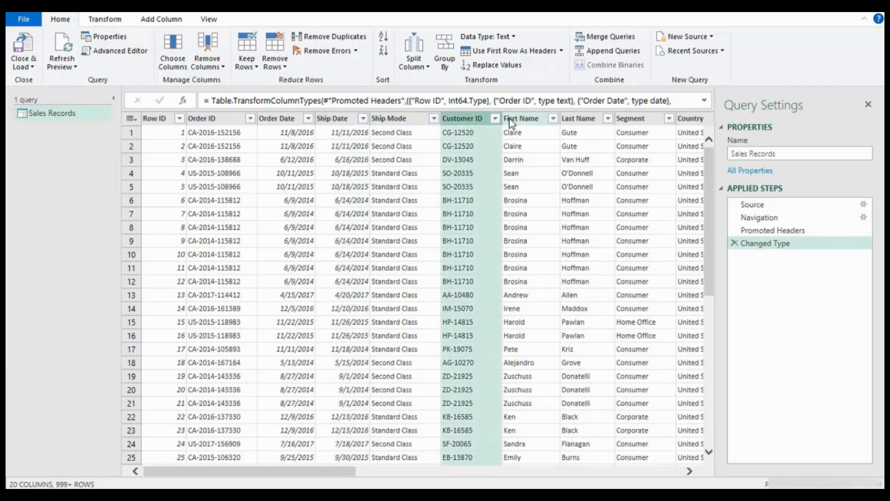
click(520, 120)
click(477, 121)
click(531, 121)
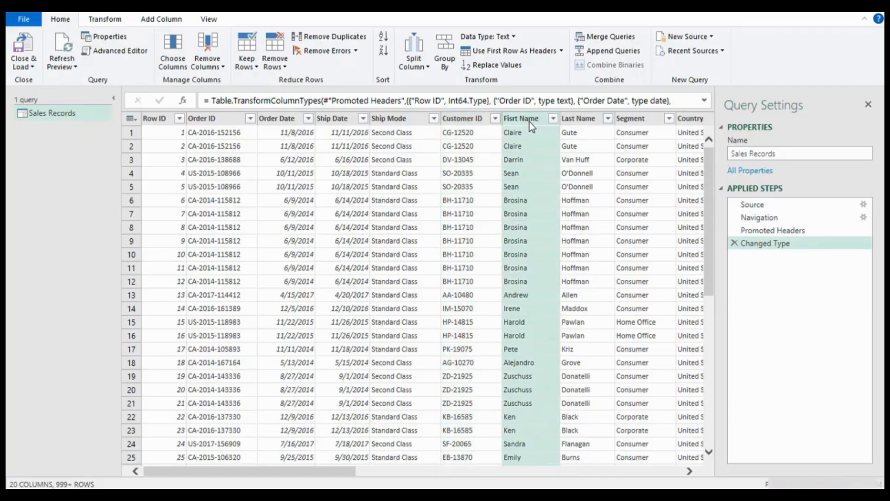
click(585, 121)
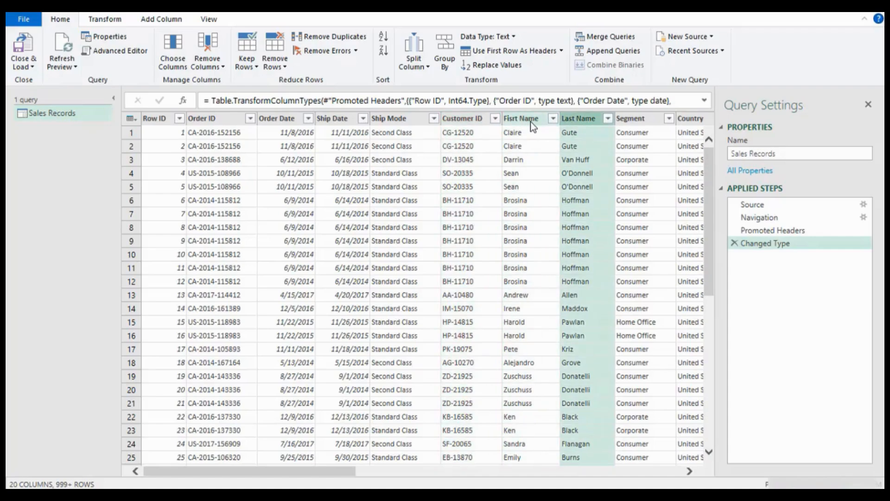
click(531, 122)
click(584, 119)
click(535, 119)
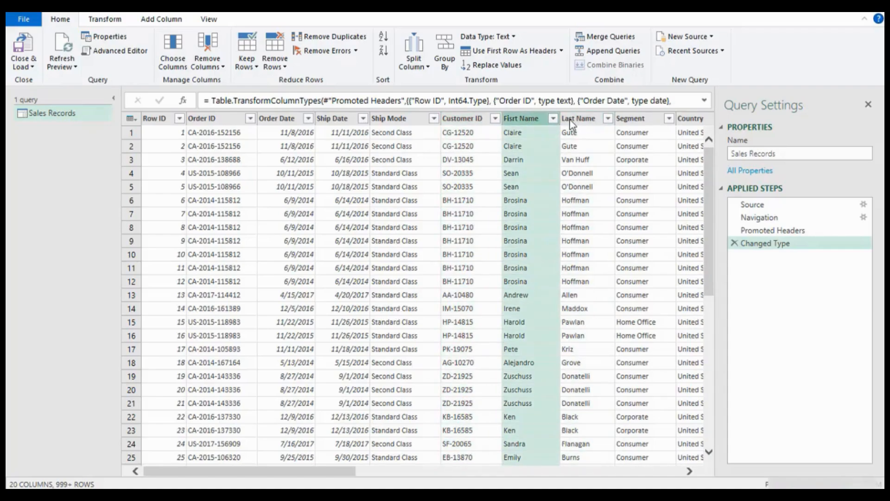
click(574, 121)
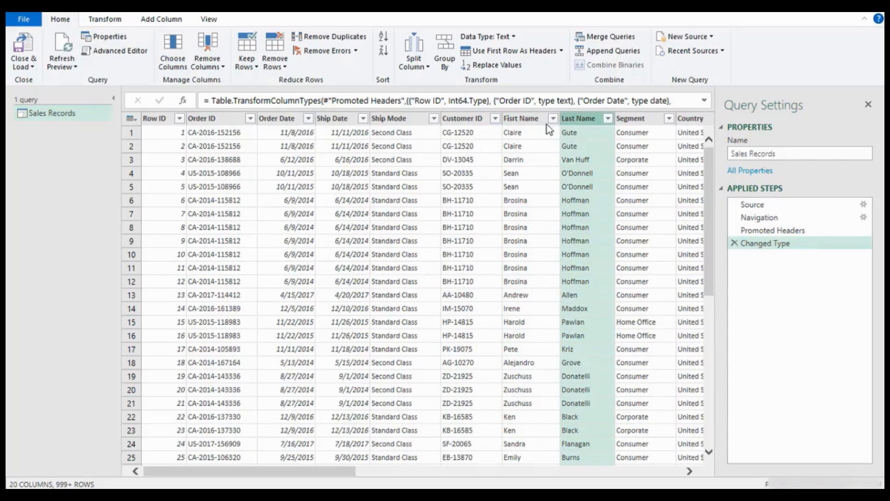
click(520, 120)
click(586, 118)
click(530, 121)
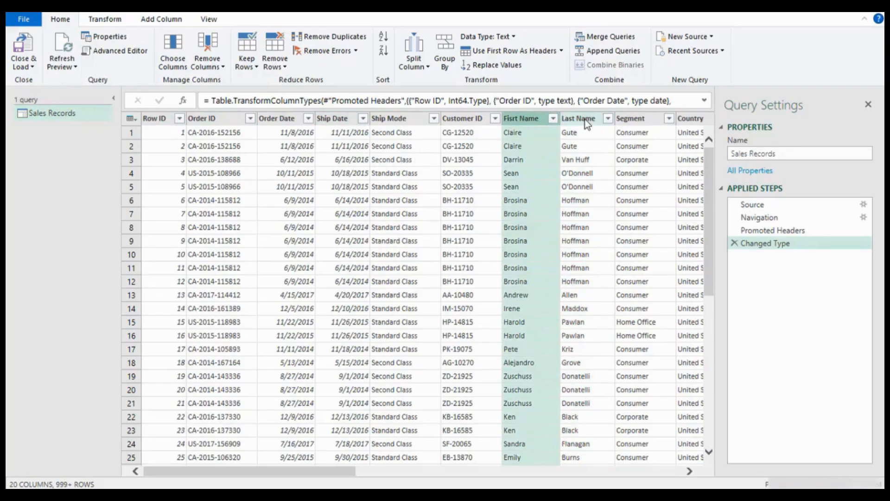
click(584, 118)
- Merge the Fisrt Name and Last Name columns in that order with the Merge Columns transformation
click(541, 131)
click(111, 19)
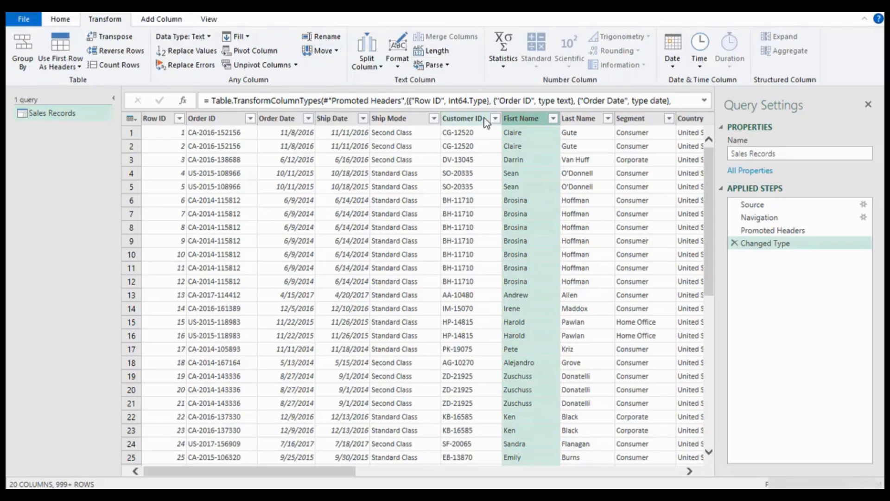
ctrl+click(586, 121)
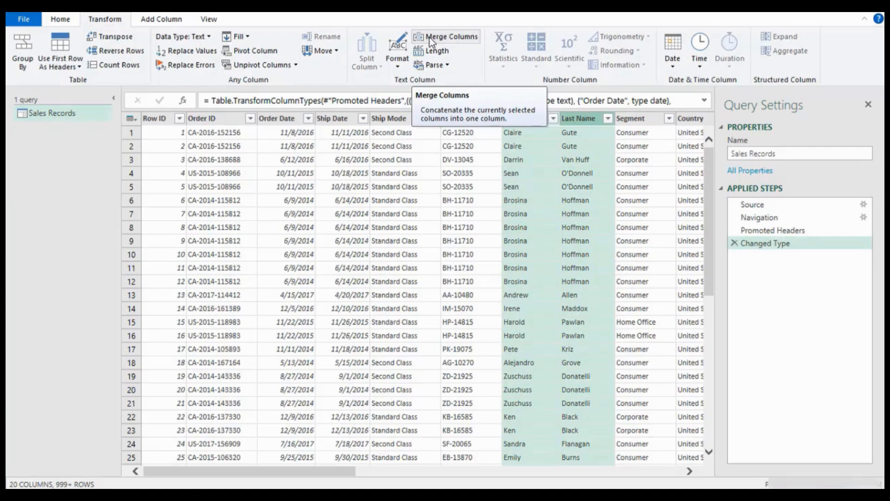
click(452, 37)
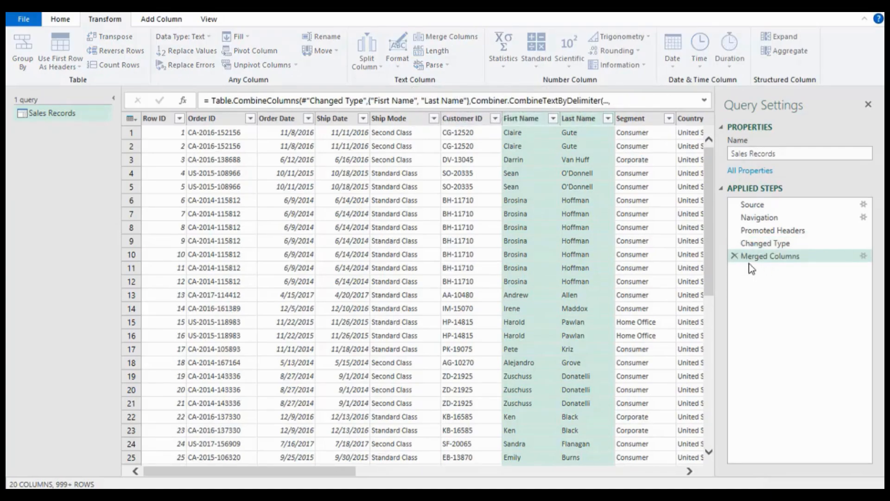
- Edit the Merged Columns step to separate the names with a Space and name the new column Customer Name
double_click(751, 255)
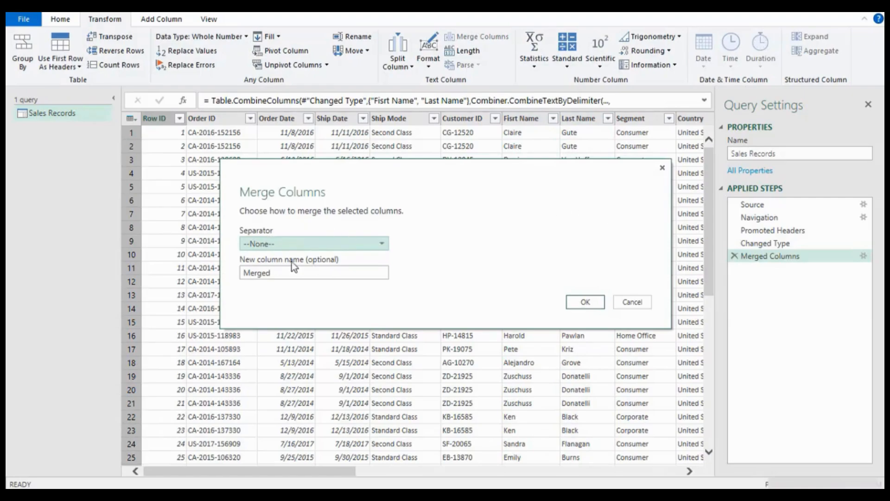
click(362, 245)
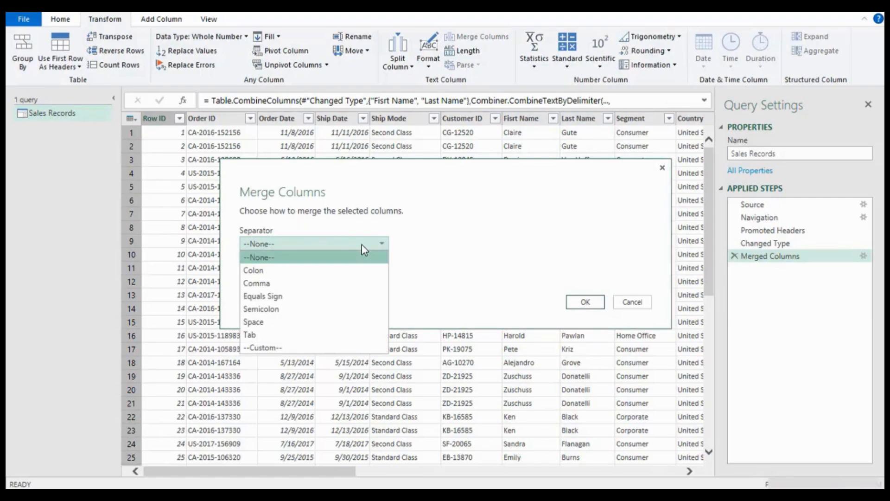
click(297, 322)
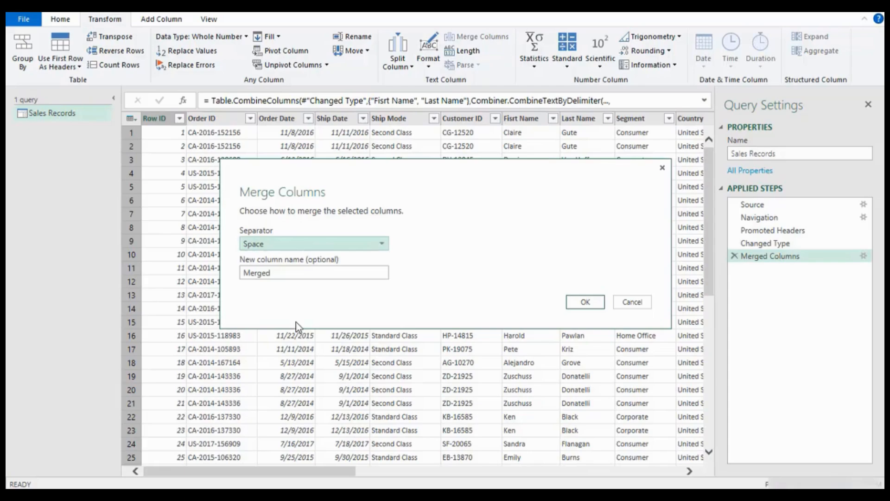
double_click(269, 274)
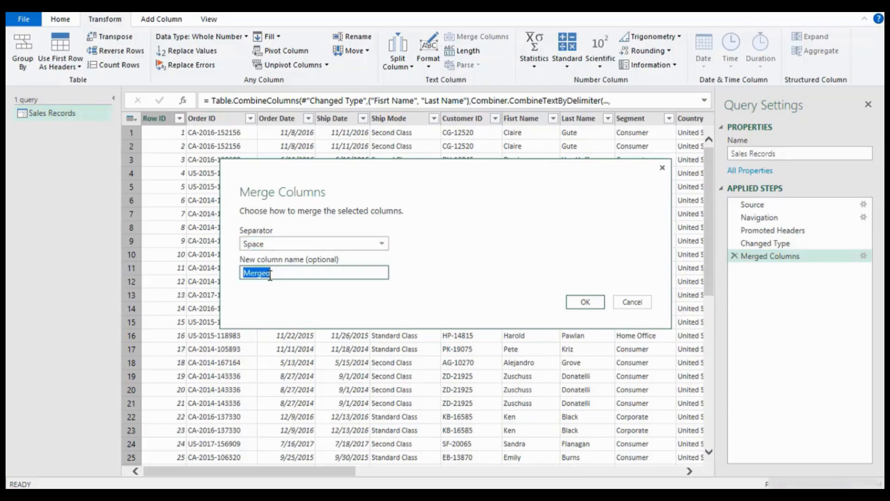
text(Futsome)
key(BackSpace)
key(BackSpace)
key(BackSpace)
key(BackSpace)
key(BackSpace)
key(BackSpace)
text(stomer Name)
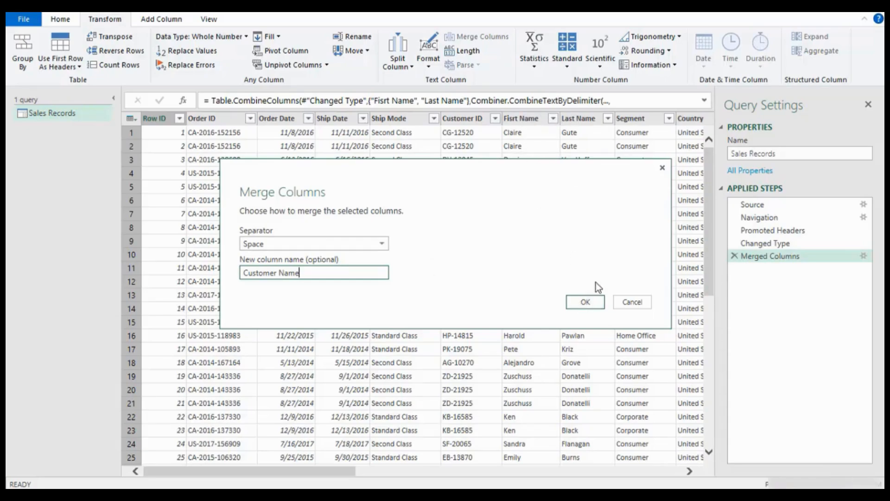
click(588, 302)
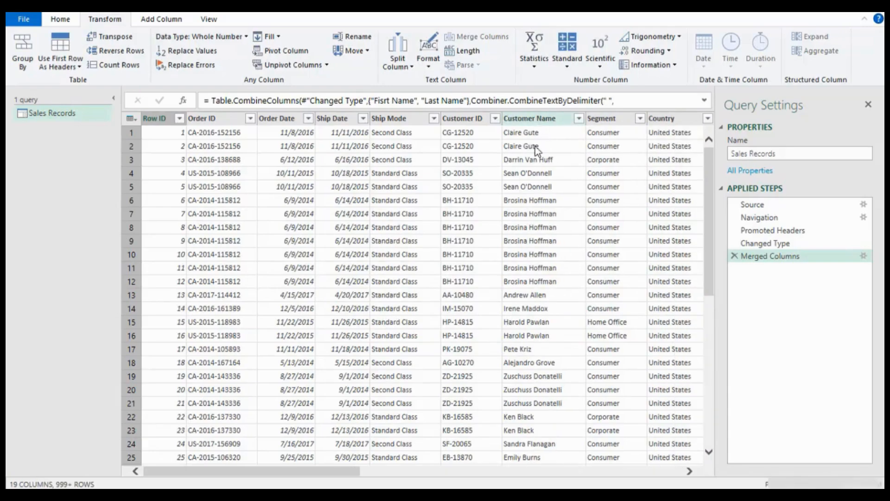
- Compare the table at the Changed Type and Merged Columns steps, and check the Segment and Country columns
click(786, 243)
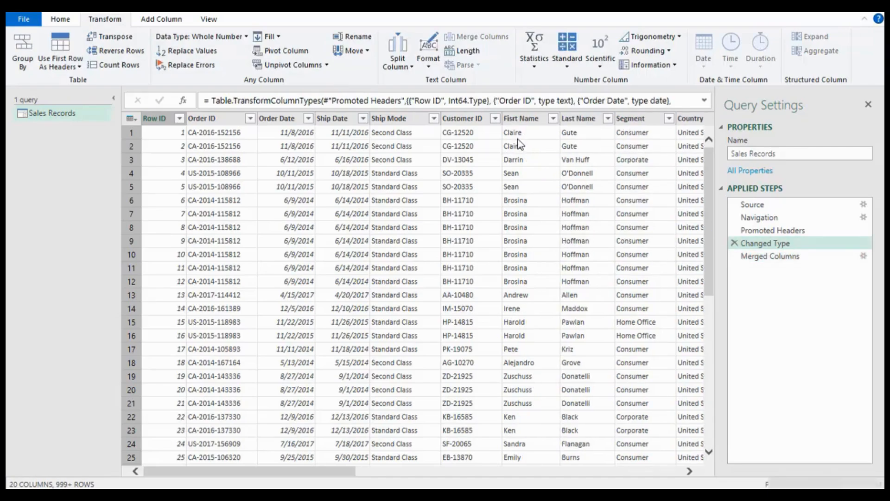
click(754, 255)
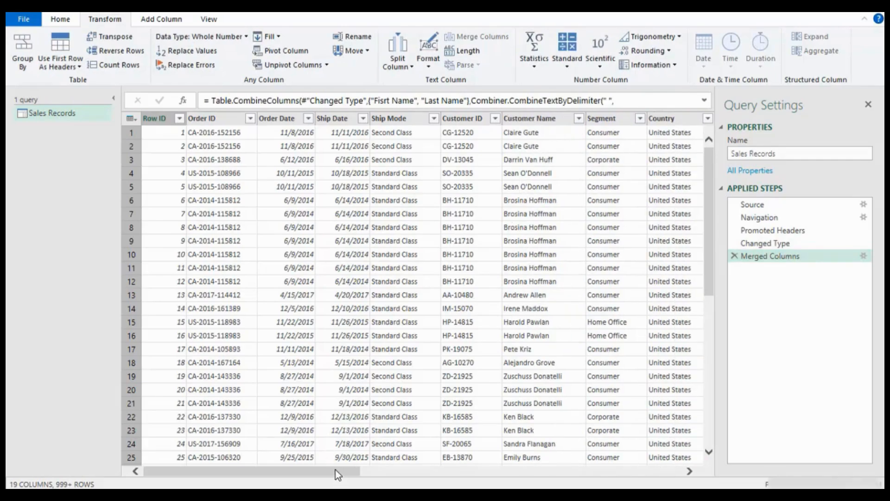
drag(336, 470, 422, 470)
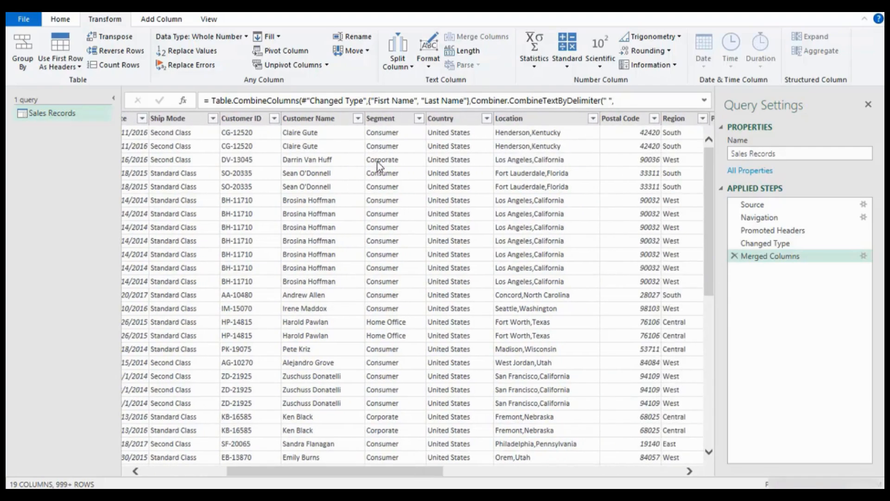
click(391, 119)
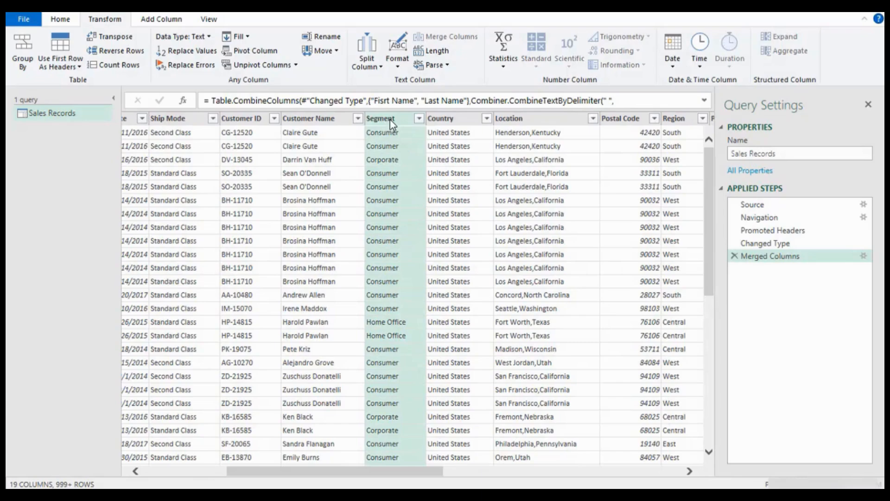
click(455, 122)
- Split the Location column by the Comma delimiter at the left-most occurrence
click(523, 119)
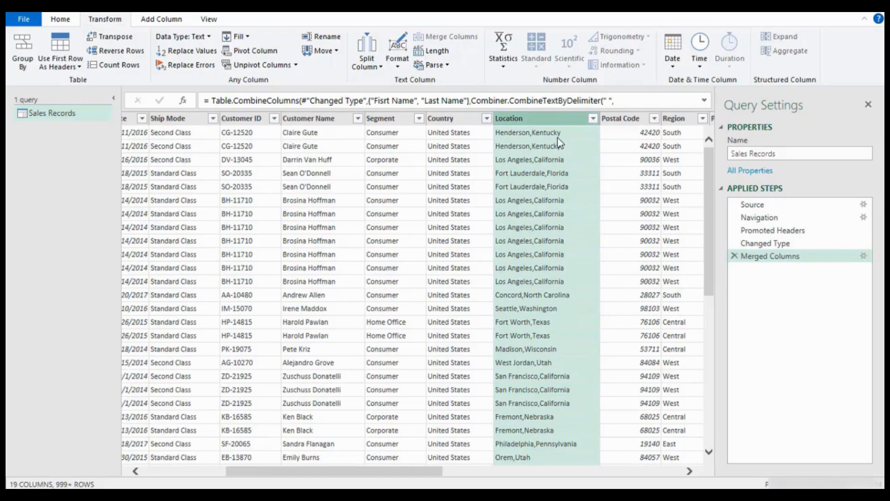
right_click(538, 122)
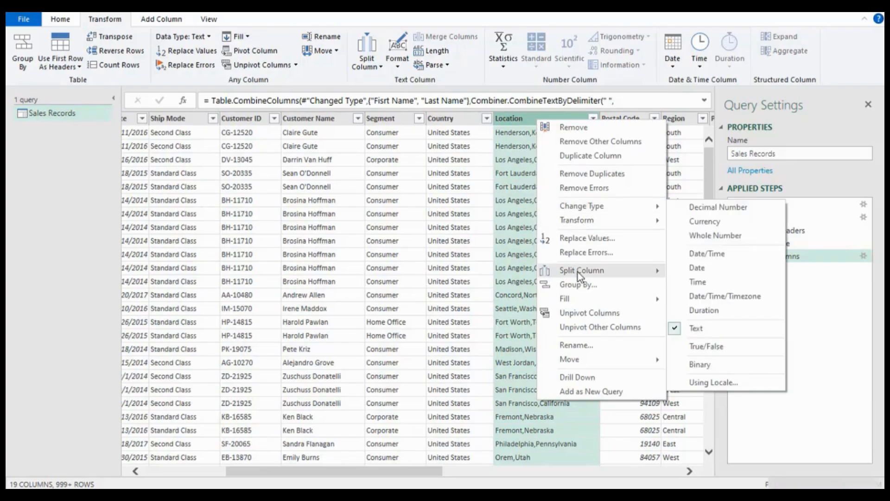
mouse_move(583, 277)
click(514, 228)
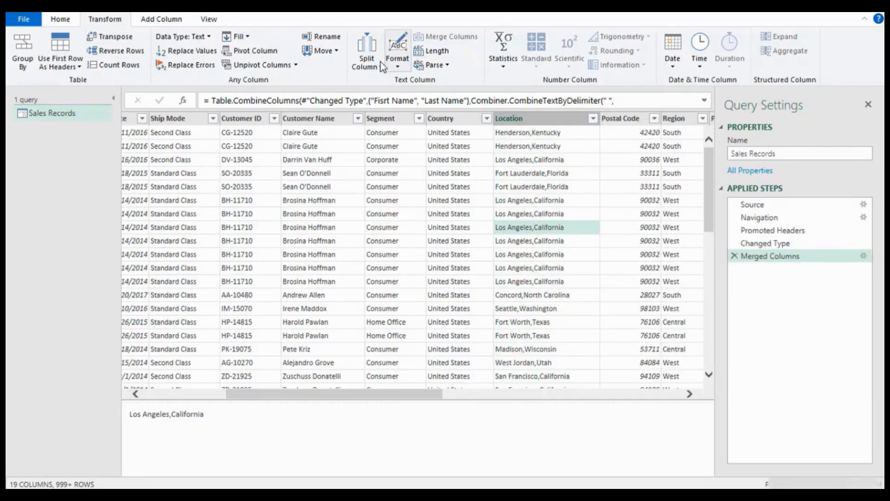
click(546, 119)
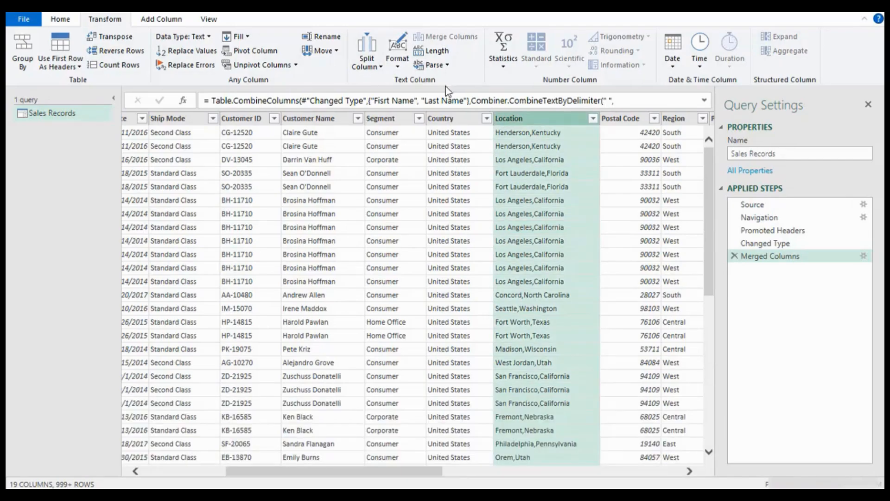
click(378, 69)
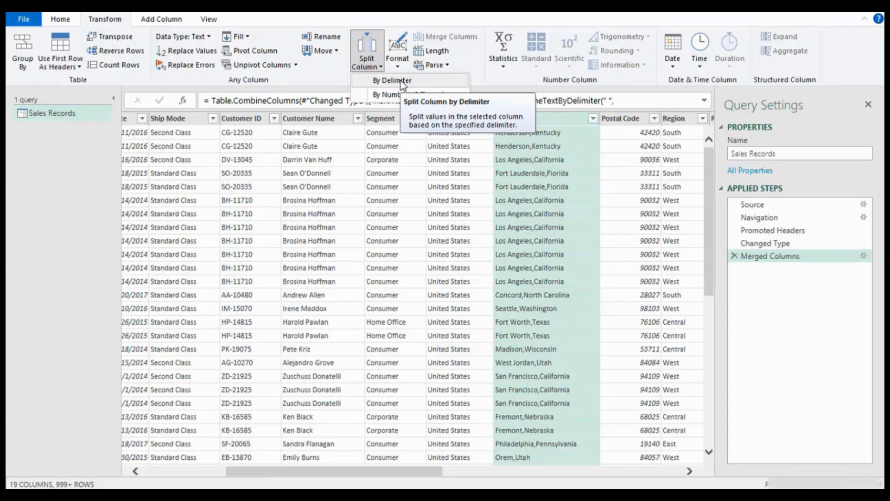
click(397, 81)
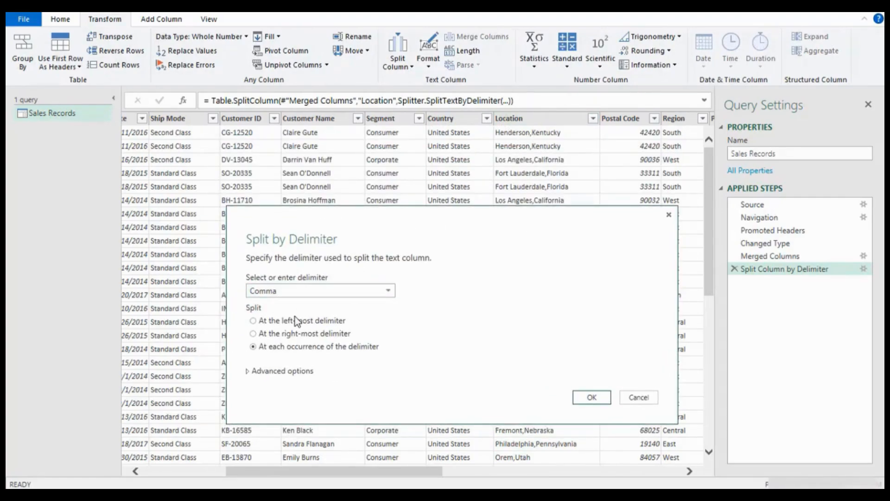
click(253, 320)
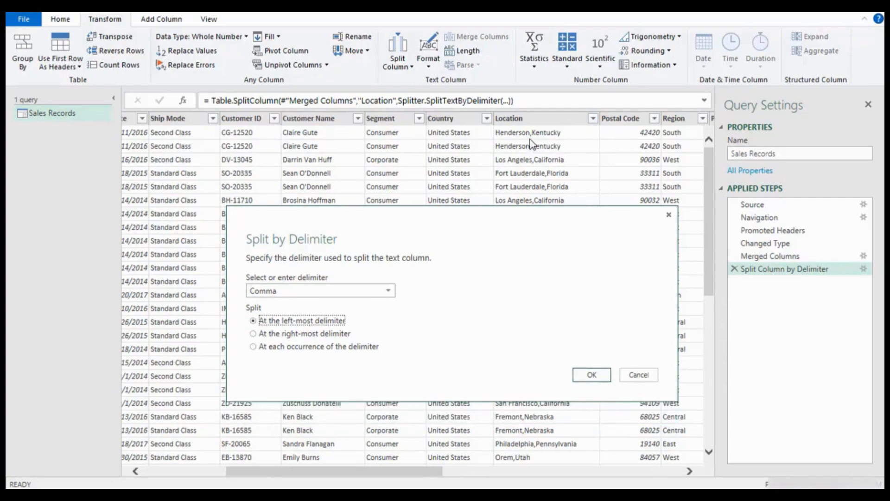
click(593, 375)
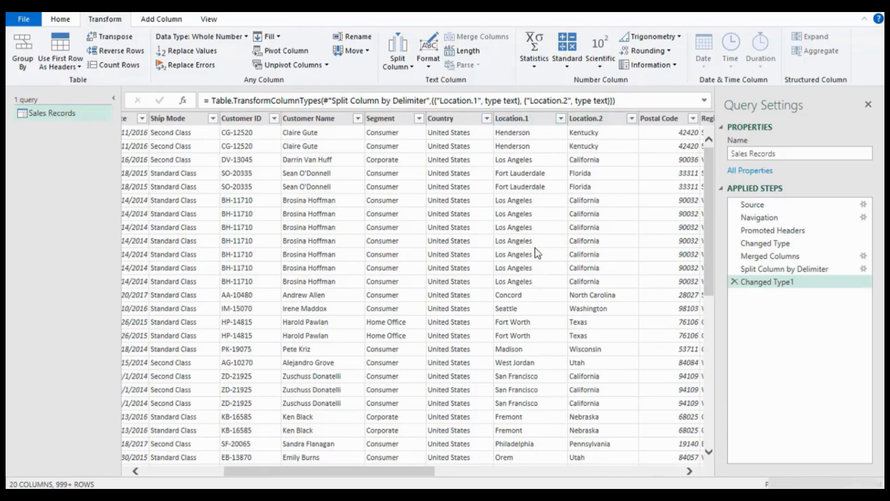
- Rename the Location.1 column as City and the Location.2 column as State
click(523, 118)
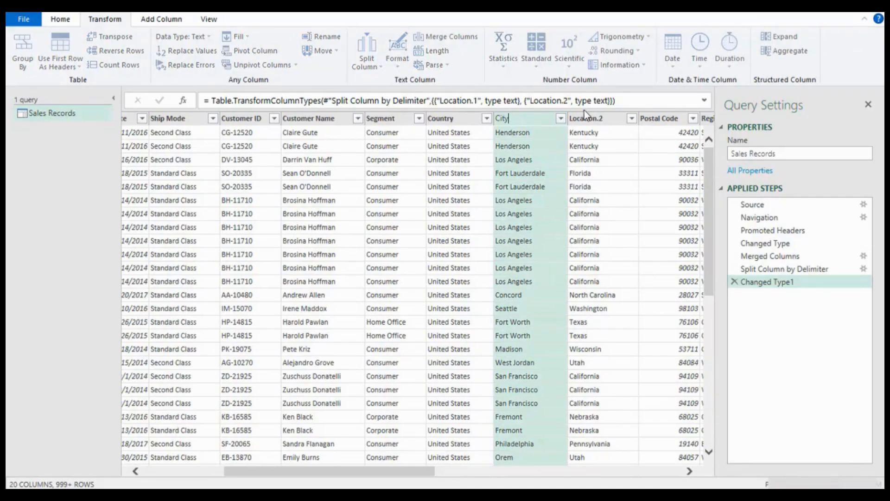
key(Return)
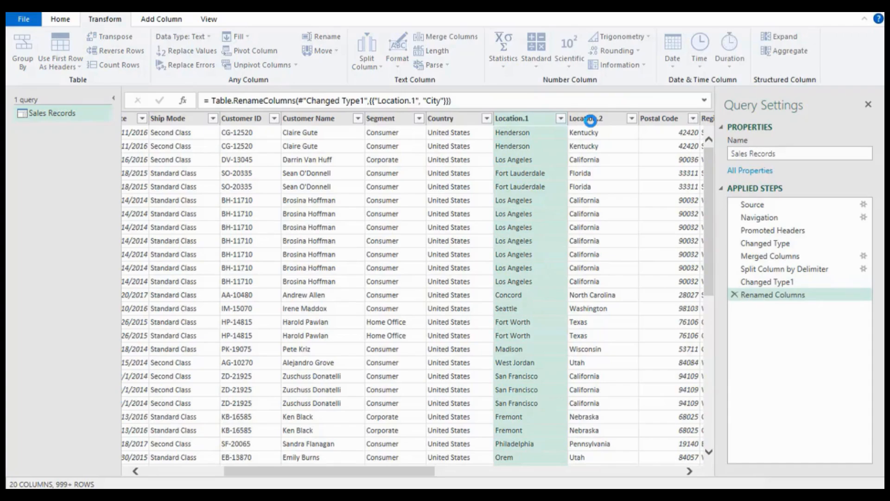
double_click(590, 119)
text(S)
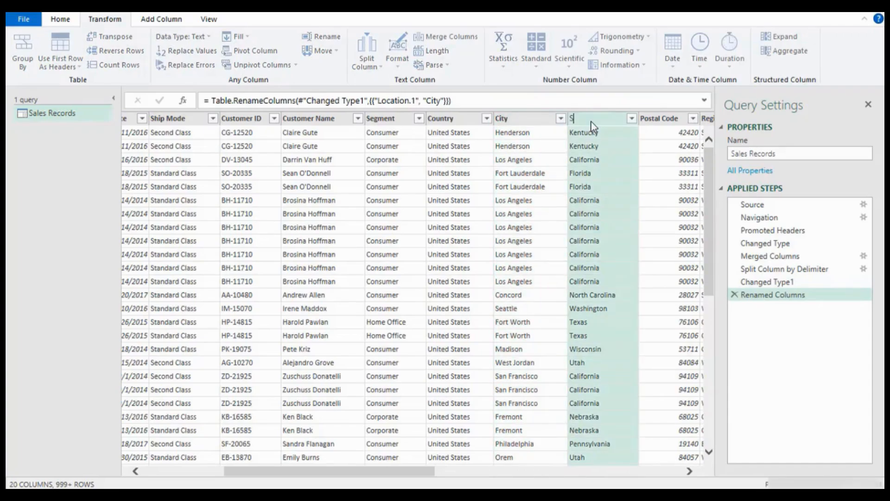
text(tate)
key(Return)
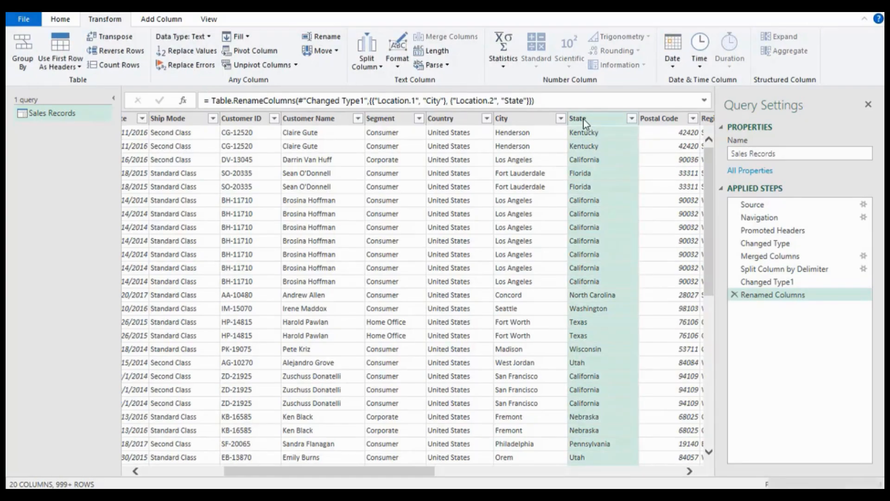
- Change the data type of the Postal Code column to Text
click(509, 120)
click(464, 119)
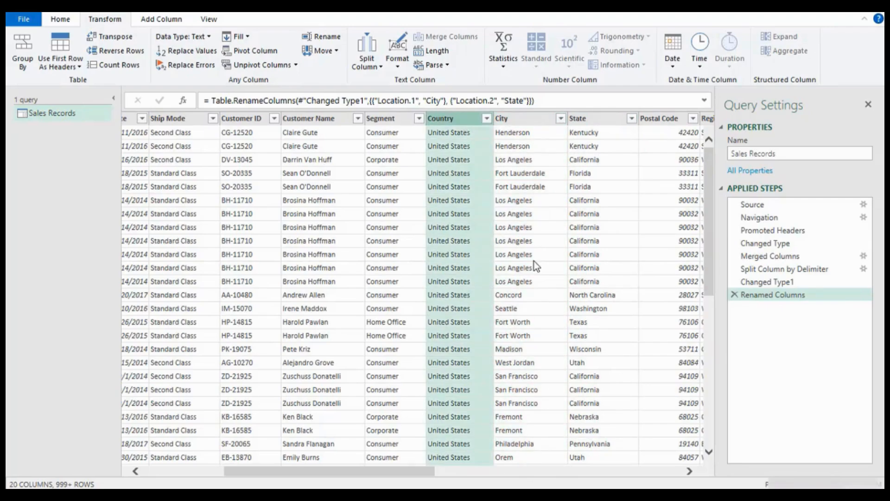
drag(409, 472, 494, 474)
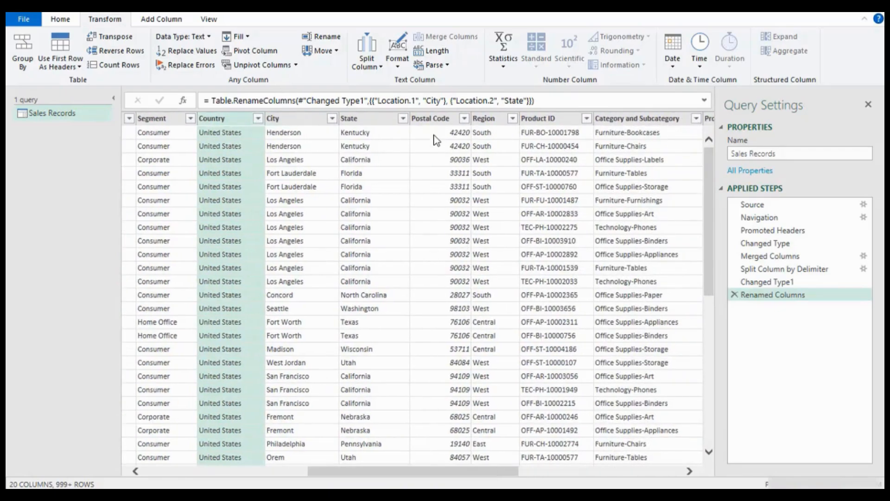
click(439, 120)
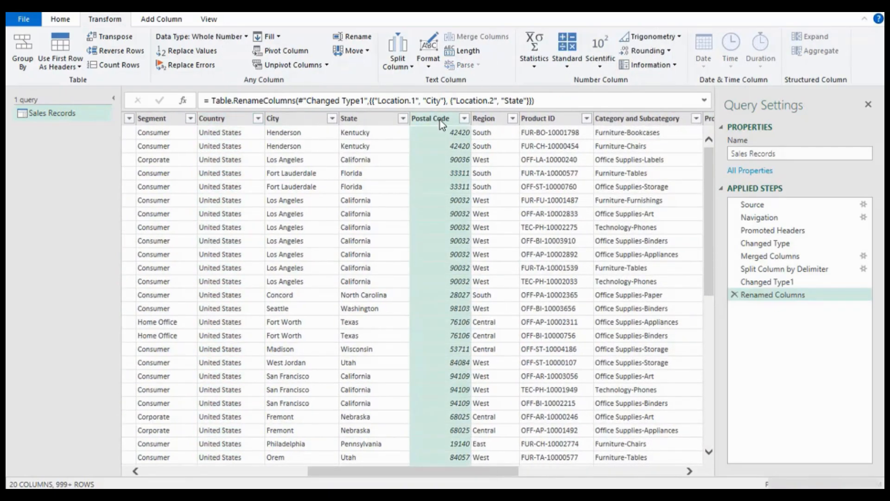
click(68, 21)
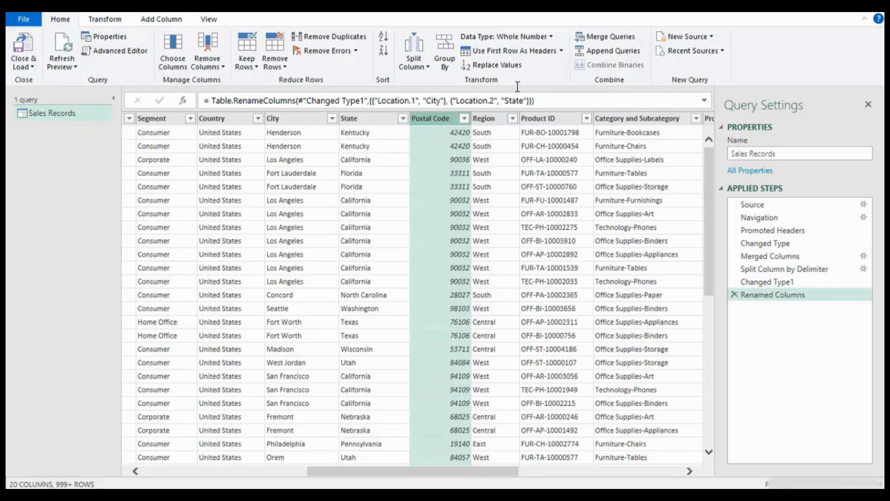
click(540, 41)
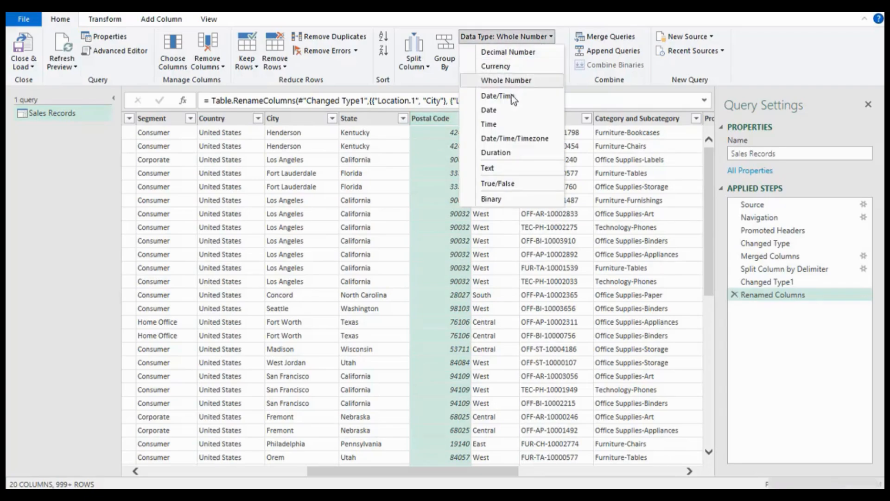
click(508, 169)
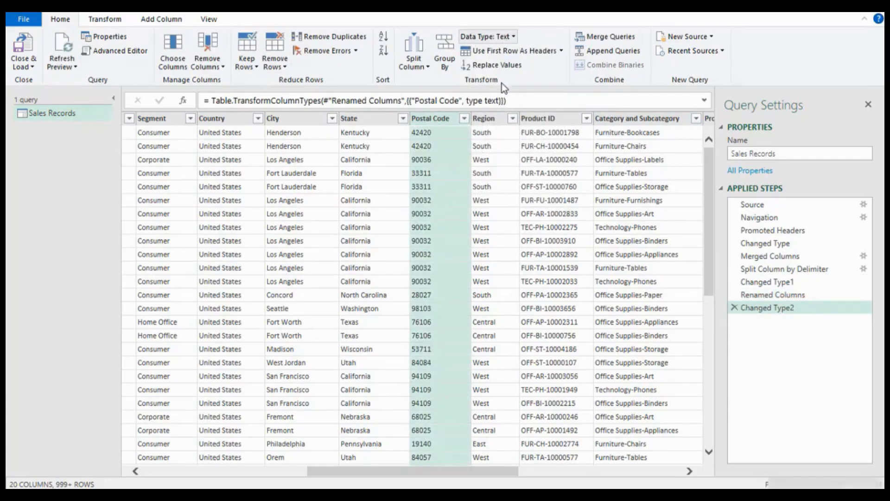
- Check the data types of the Region, Product ID, and Category and Subcategory columns
click(490, 119)
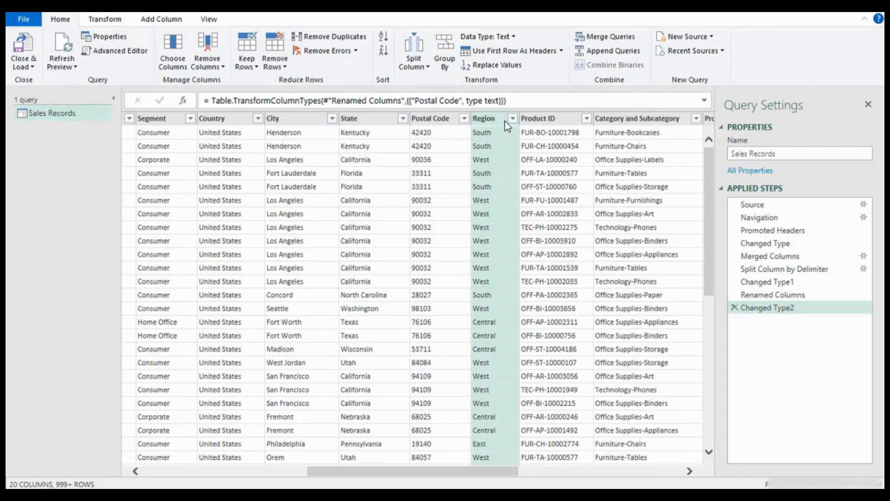
ctrl+click(534, 121)
click(549, 122)
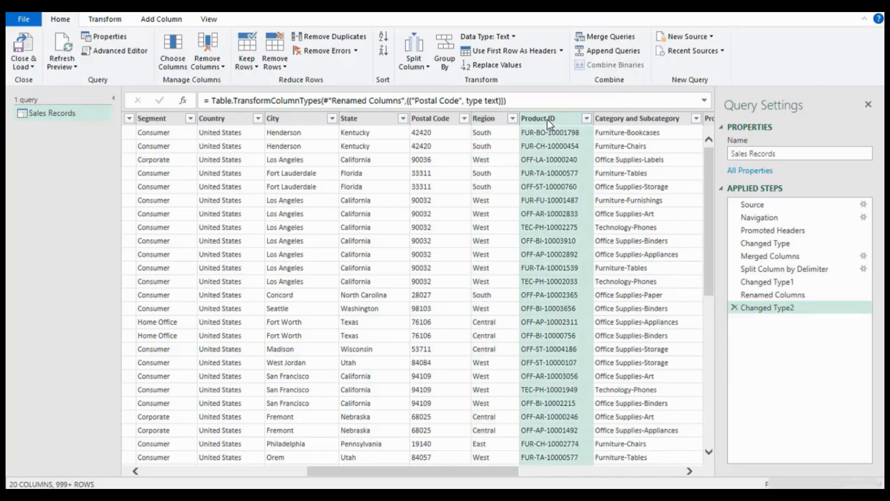
click(612, 122)
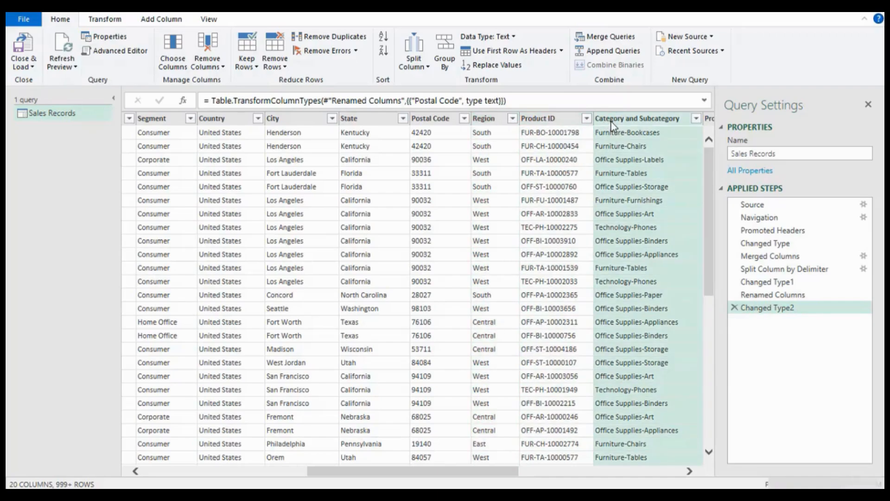
click(545, 122)
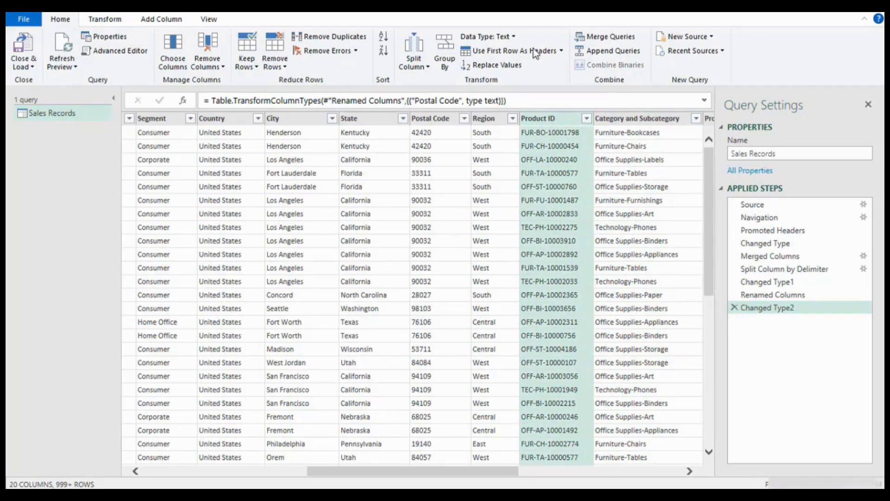
- Split the Category and Subcategory column by the custom delimiter "-" at the left-most occurrence
click(625, 115)
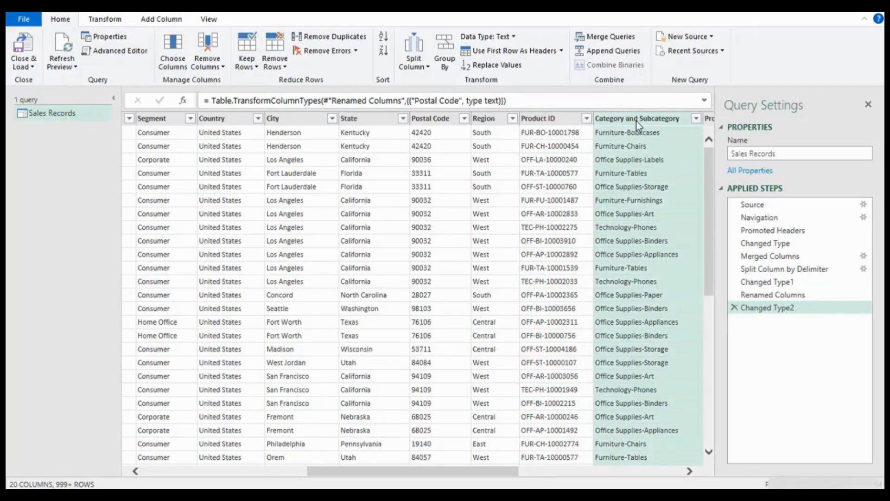
drag(507, 471, 523, 469)
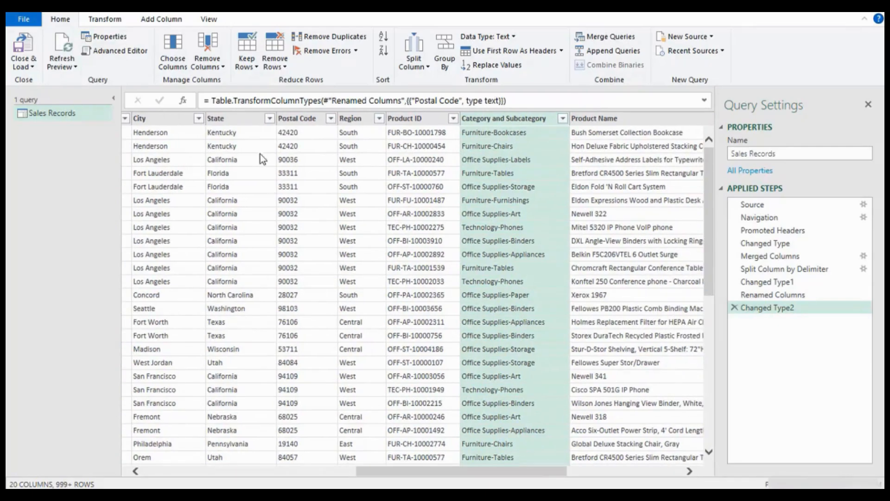
right_click(492, 123)
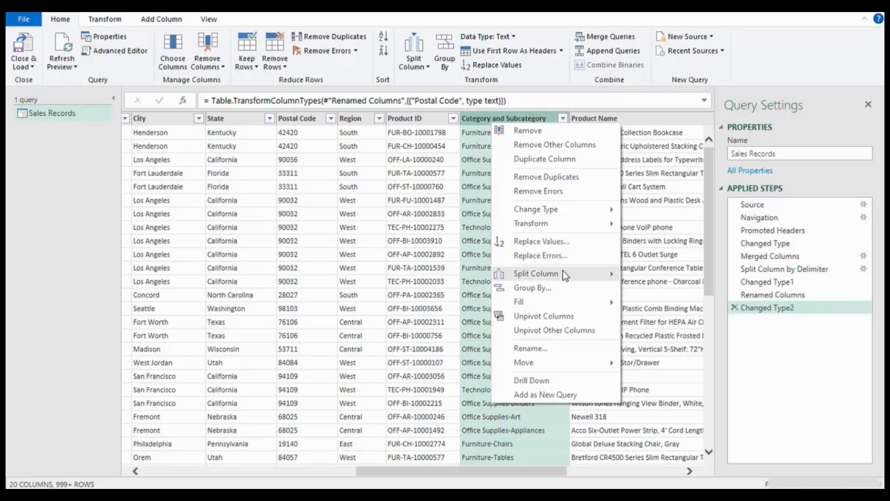
mouse_move(563, 270)
click(650, 278)
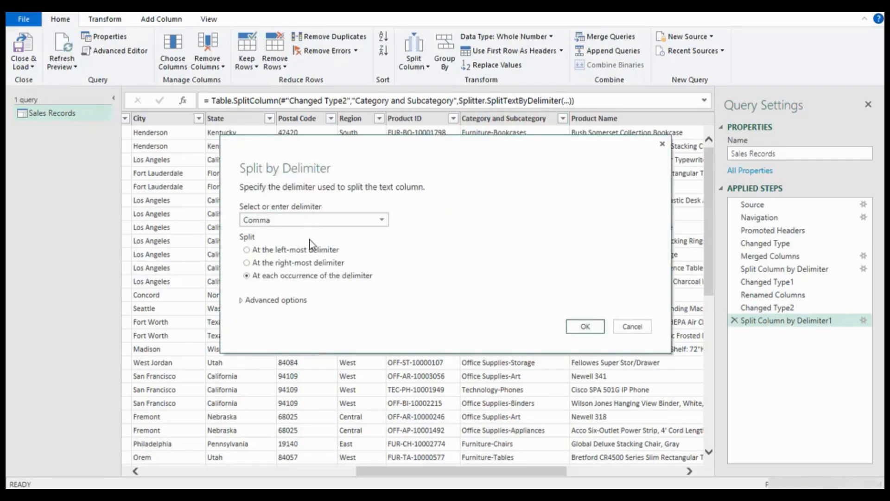
click(312, 221)
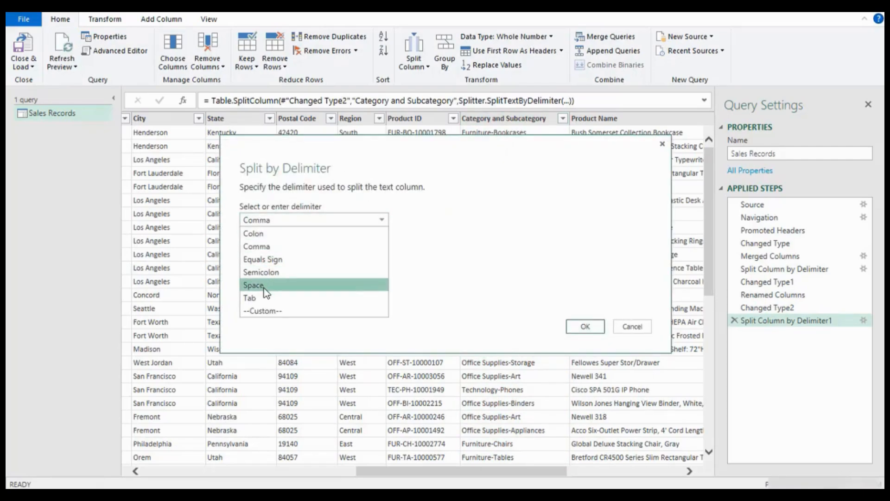
click(269, 312)
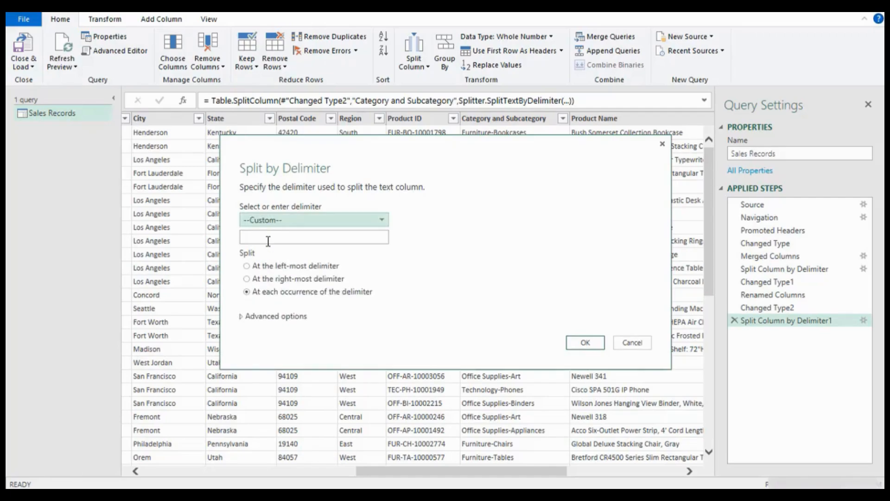
text(-)
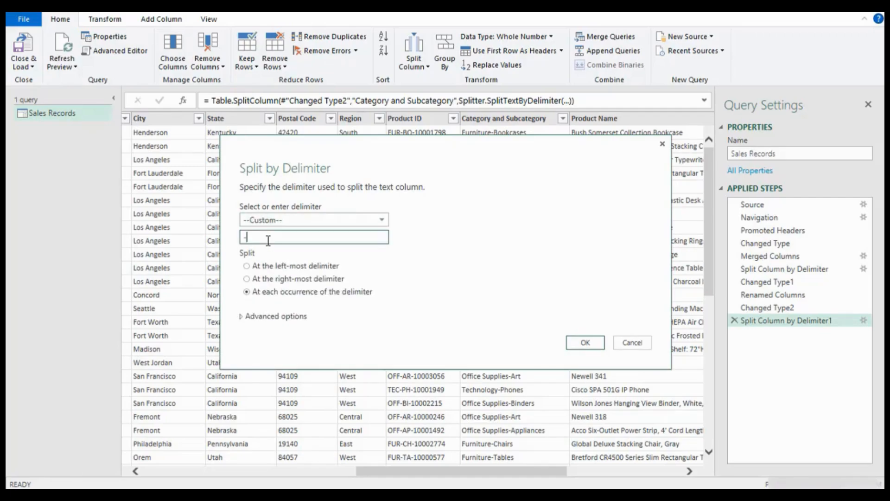
click(269, 266)
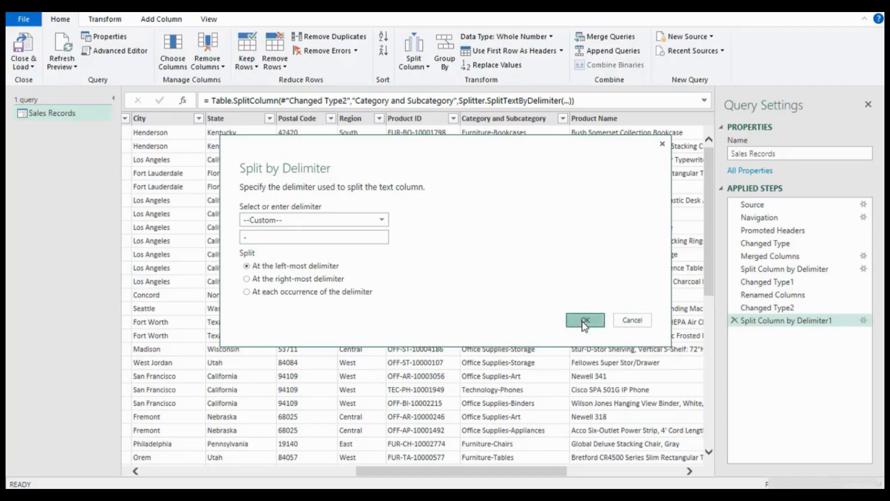
click(585, 320)
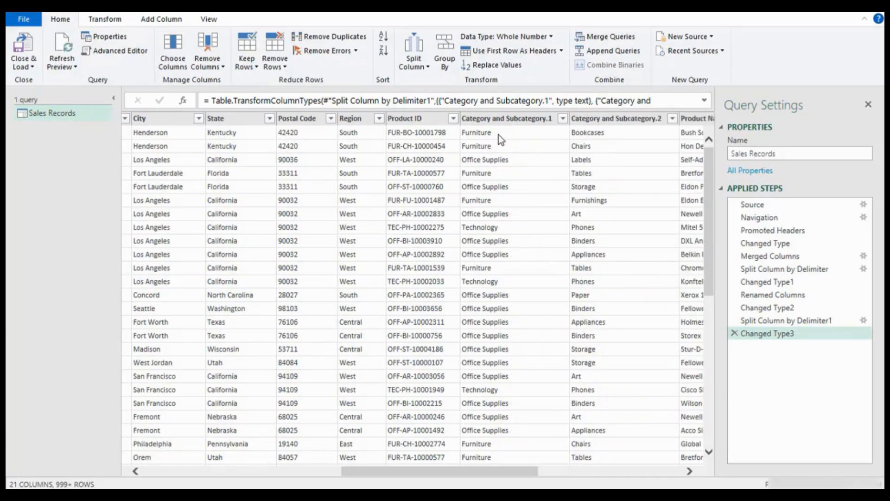
- Rename the Category and Subcategory.1 column as Category
click(519, 120)
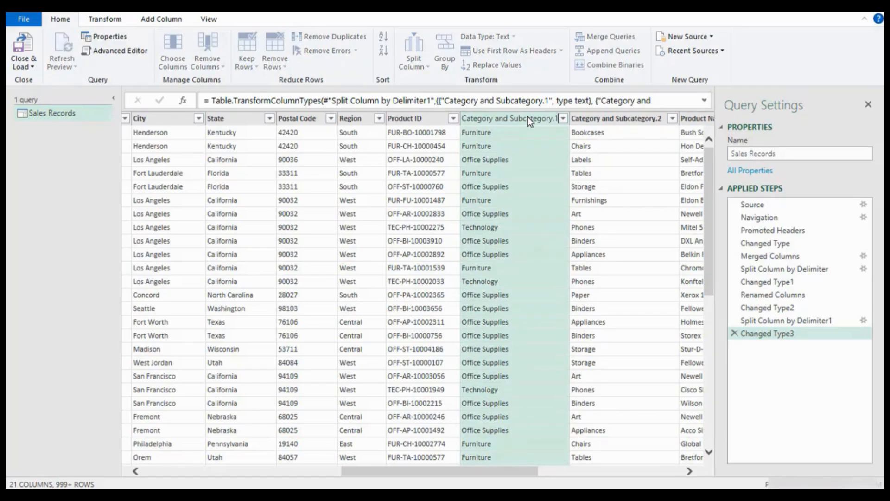
key(BackSpace)
key(BackSpace)
key(BackSpace)
key(BackSpace)
key(BackSpace)
key(BackSpace)
key(BackSpace)
key(BackSpace)
key(BackSpace)
key(BackSpace)
key(BackSpace)
key(BackSpace)
key(BackSpace)
key(BackSpace)
key(BackSpace)
key(BackSpace)
key(BackSpace)
key(BackSpace)
key(Return)
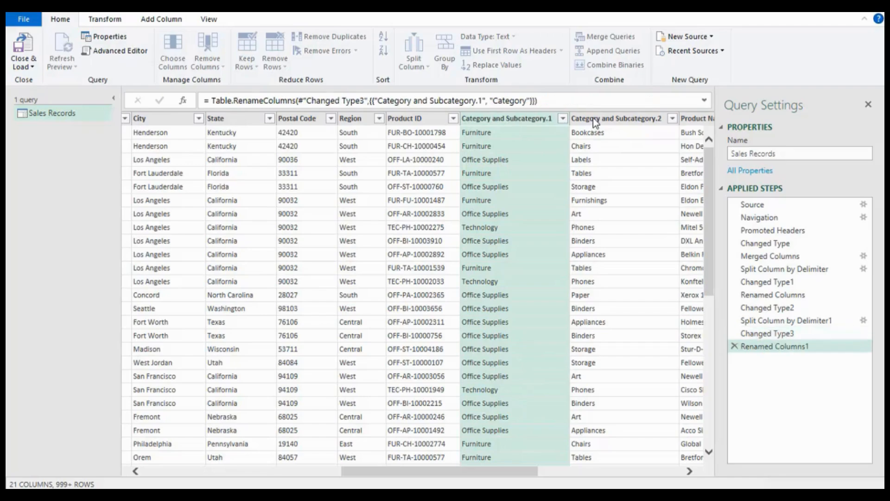
- Rename the Category and Subcategory.2 column as Subcategory
double_click(618, 118)
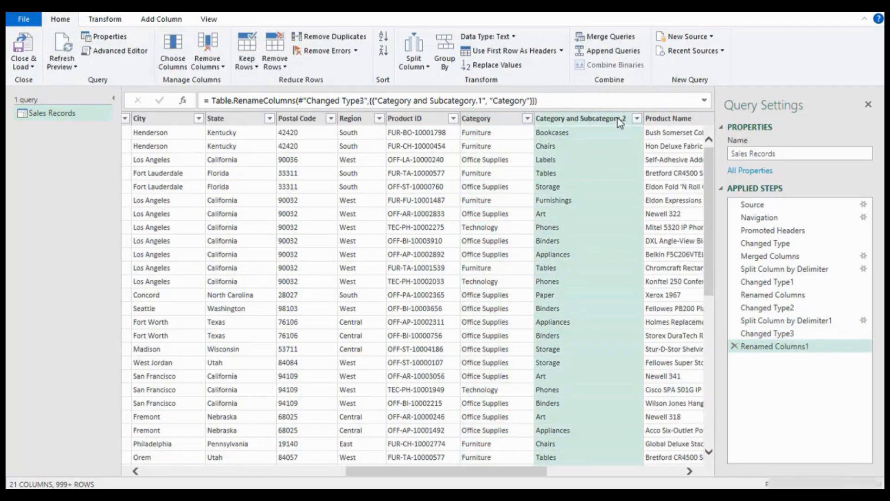
key(End)
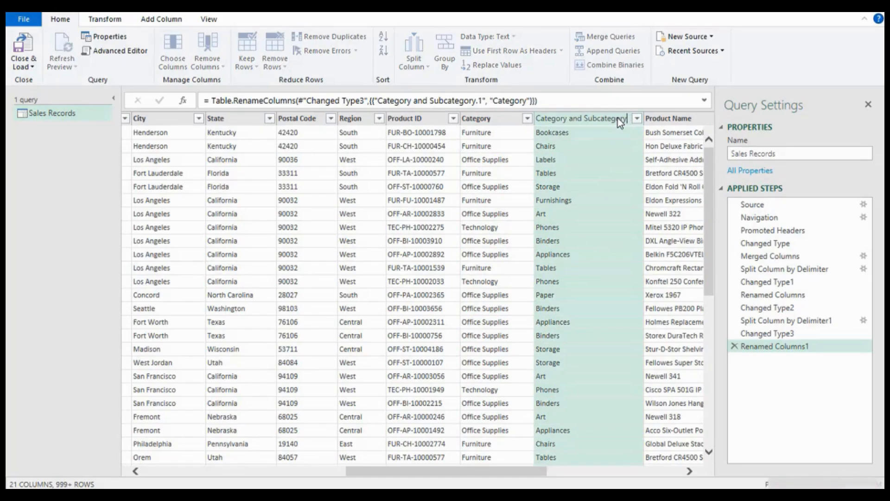
key(ctrl+Left)
key(BackSpace)
key(BackSpace)
key(BackSpace)
key(BackSpace)
key(BackSpace)
key(BackSpace)
key(BackSpace)
key(BackSpace)
key(BackSpace)
key(BackSpace)
key(BackSpace)
key(BackSpace)
key(BackSpace)
key(Return)
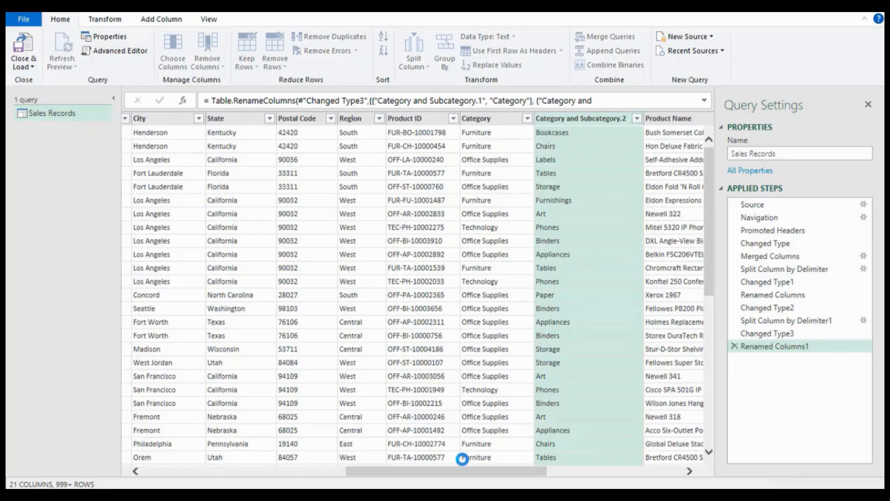
- Check the data types of the Product Name, Sales, Quantity, Discount, and Profit columns
drag(469, 471, 609, 484)
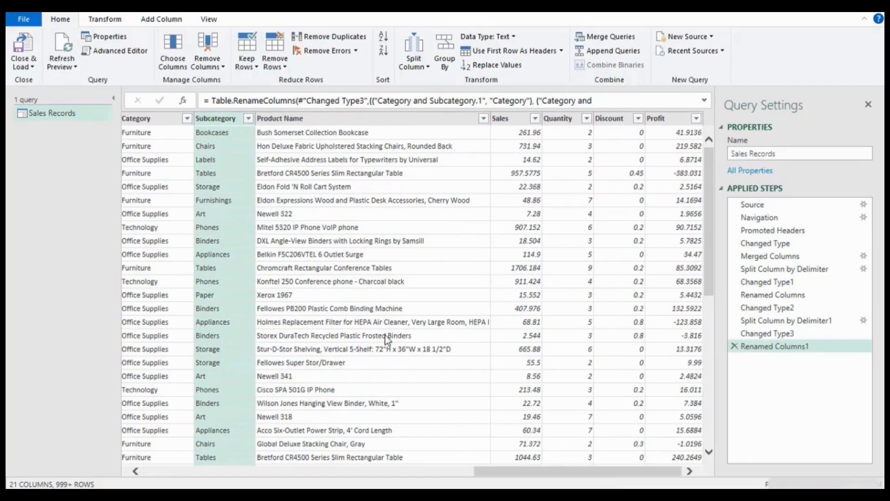
click(333, 120)
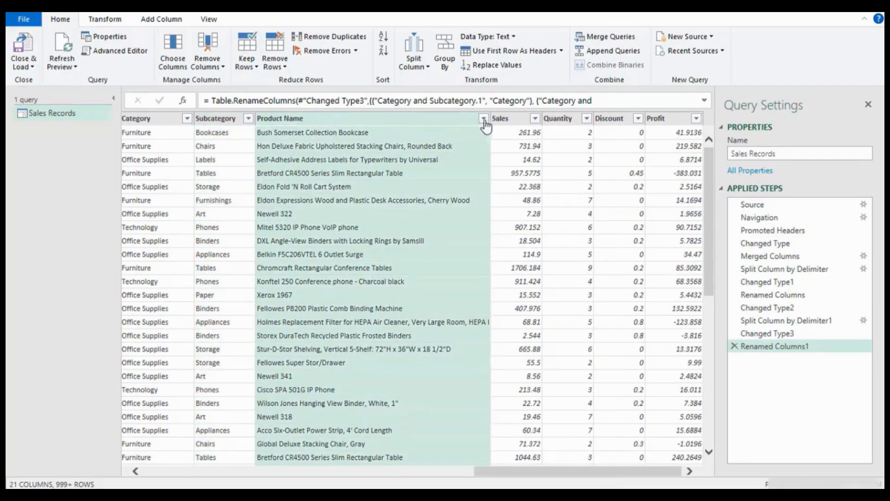
click(510, 118)
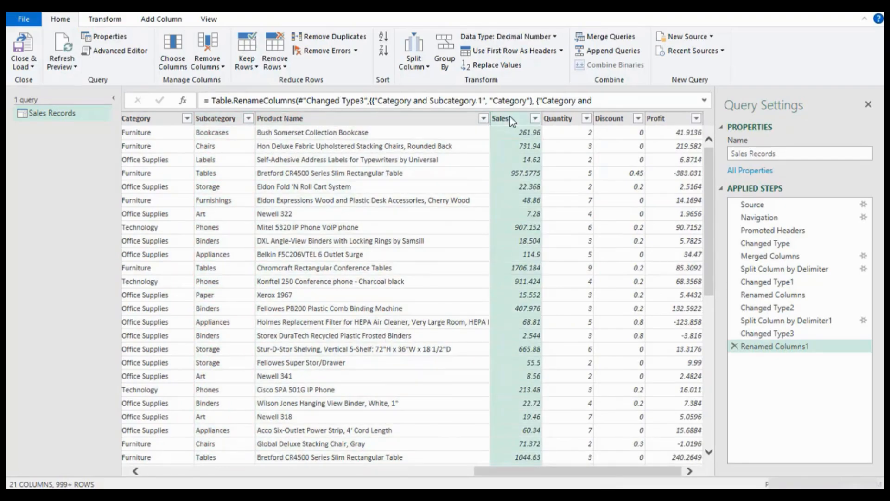
click(558, 120)
click(617, 119)
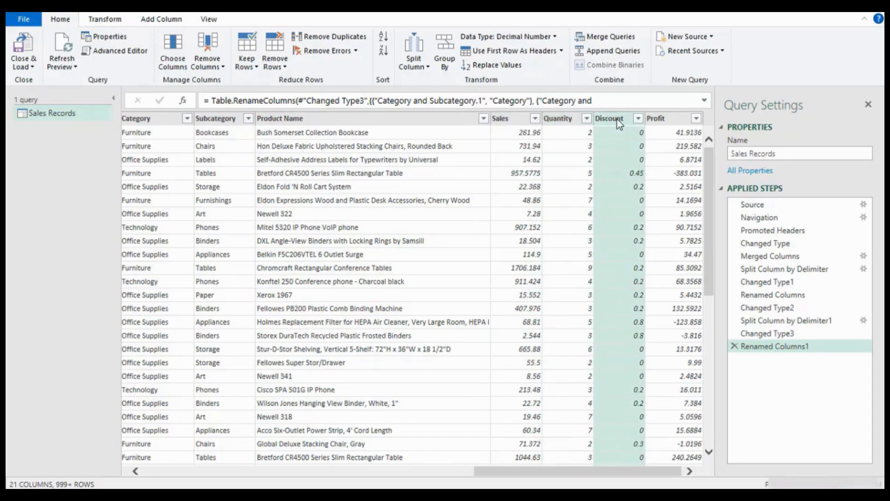
click(670, 119)
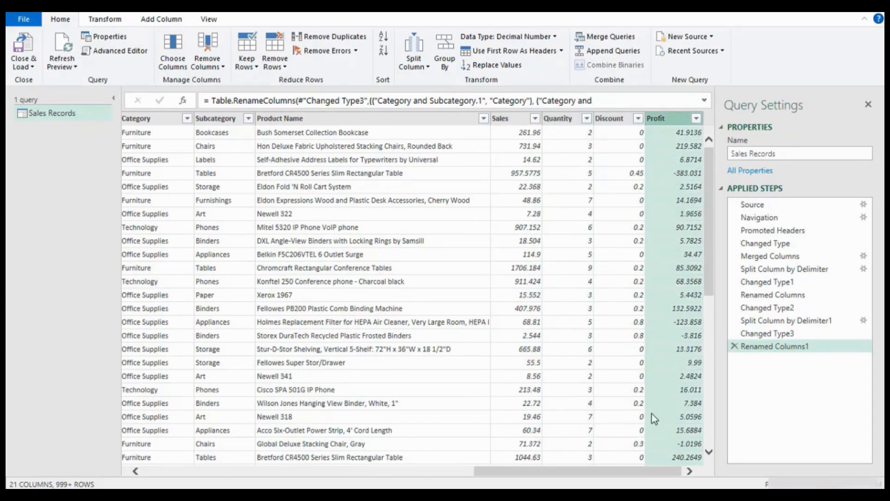
- Select the Row ID column and review the available options for removing errors, rows, and columns
drag(645, 472, 259, 459)
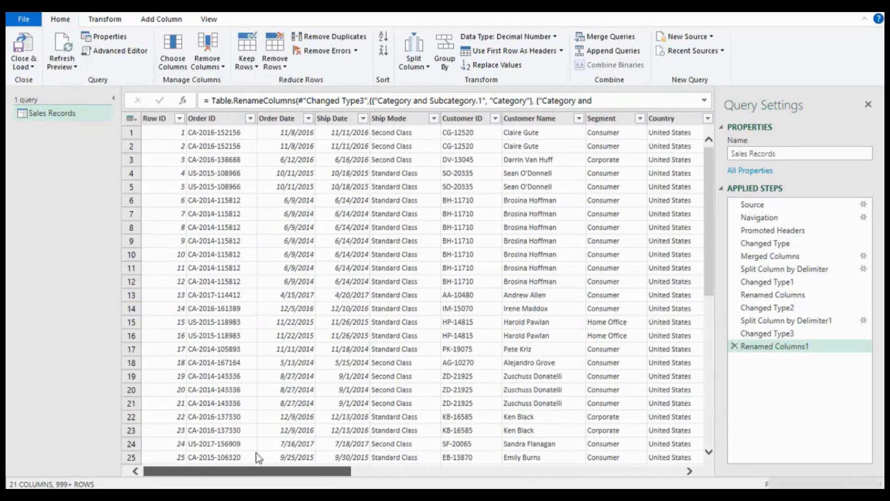
click(163, 122)
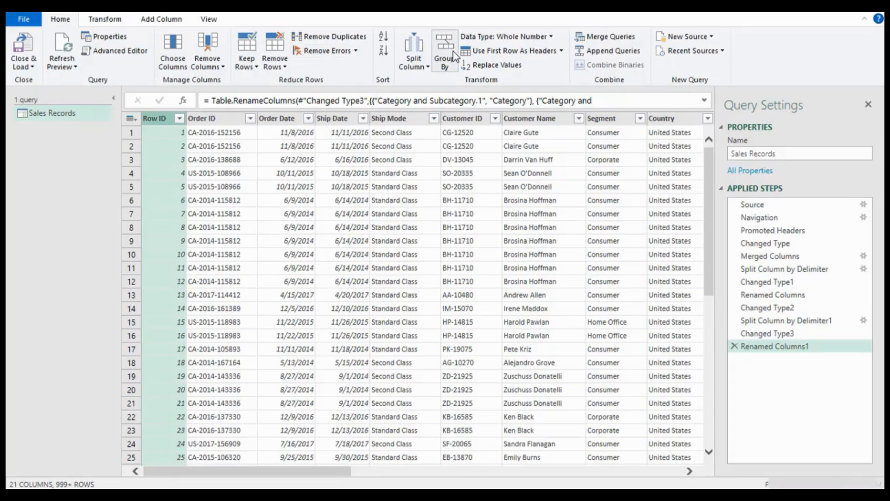
right_click(154, 120)
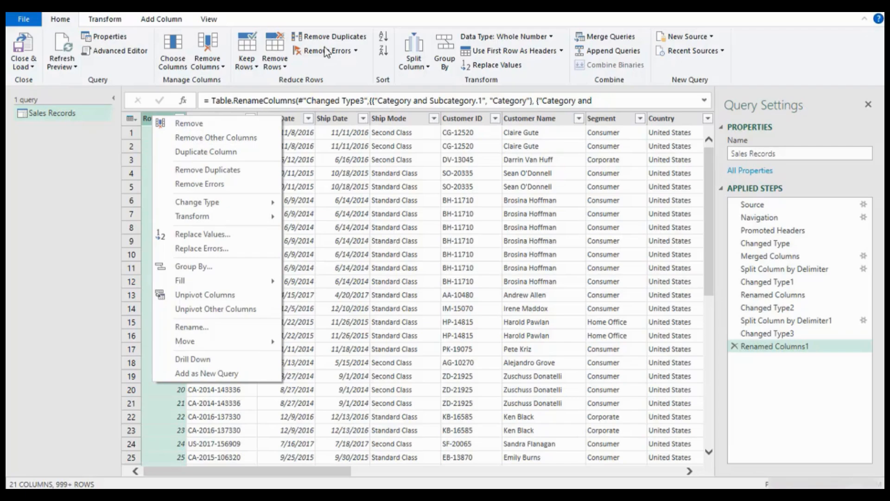
click(103, 20)
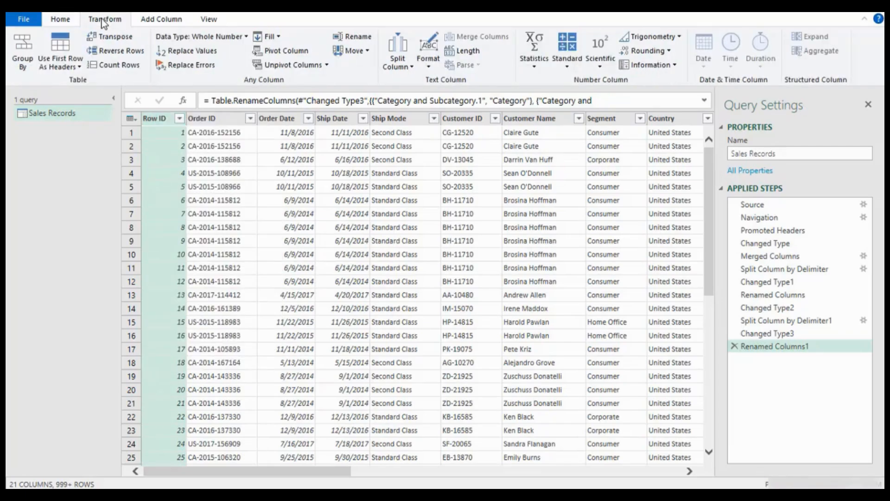
click(63, 19)
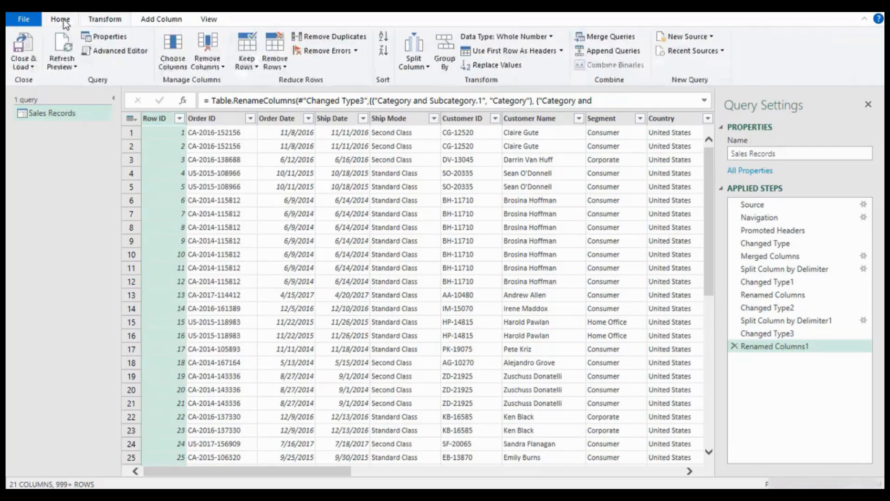
click(356, 51)
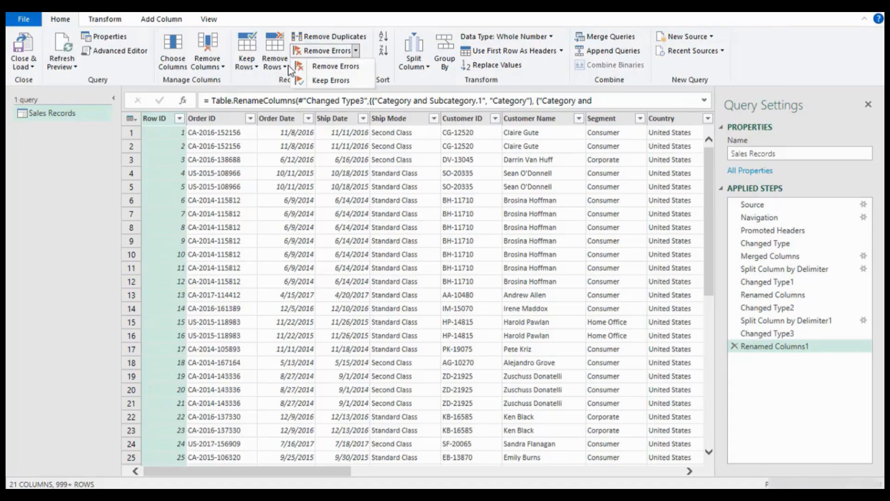
click(275, 61)
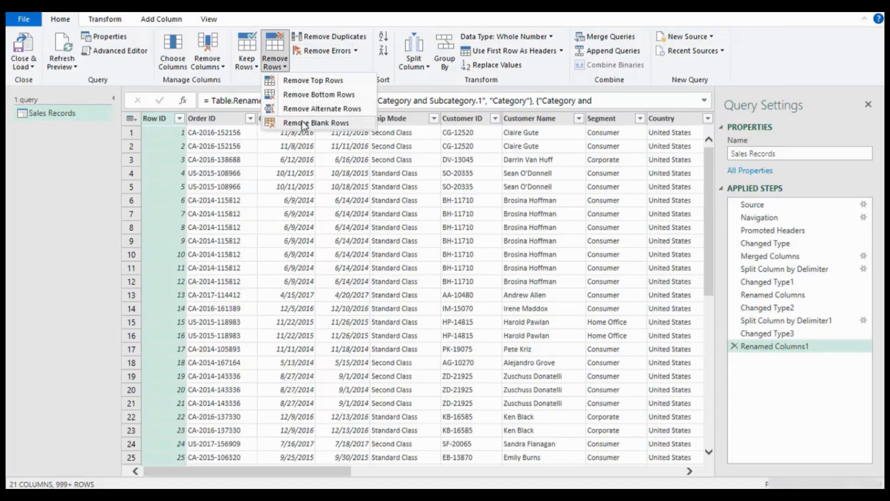
click(220, 66)
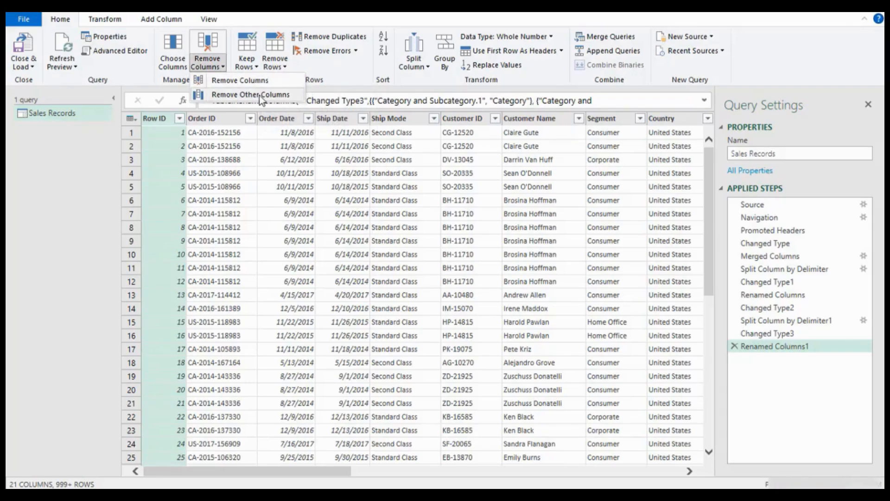
- Remove the Row ID column from the Sales Records query
right_click(156, 119)
click(190, 127)
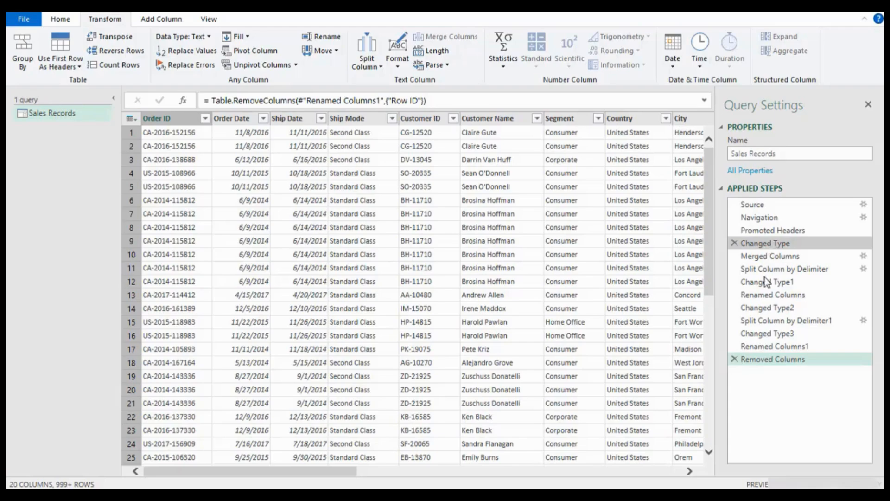
- View the table as it was at the Renamed Columns1 applied step, and return to the Removed Columns step
click(775, 347)
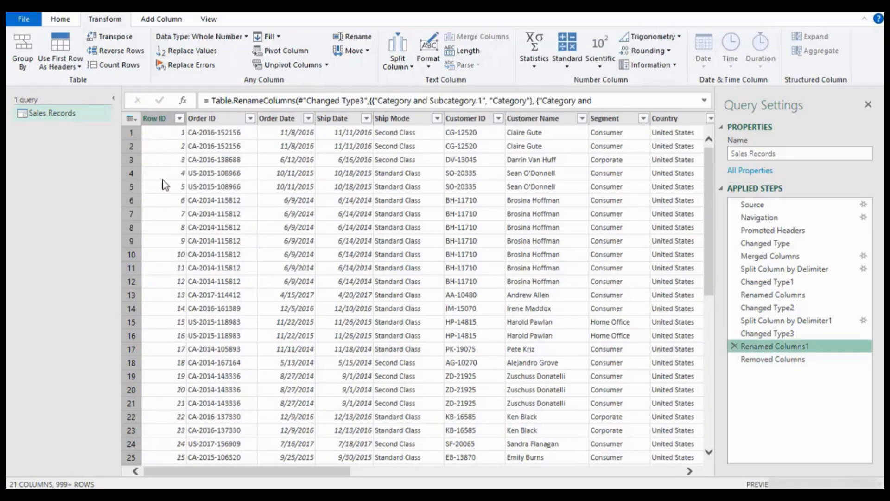
click(780, 360)
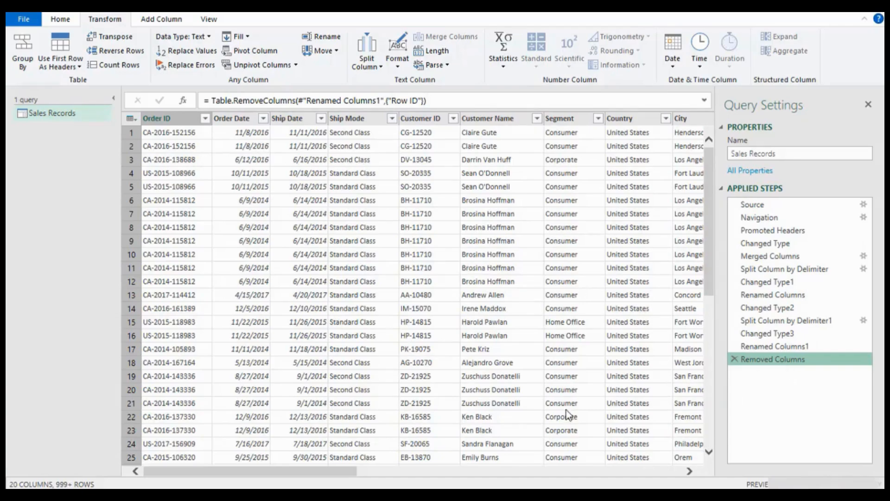
- Select the Quantity column and review its sorting and number filter options without applying any
drag(336, 470, 274, 446)
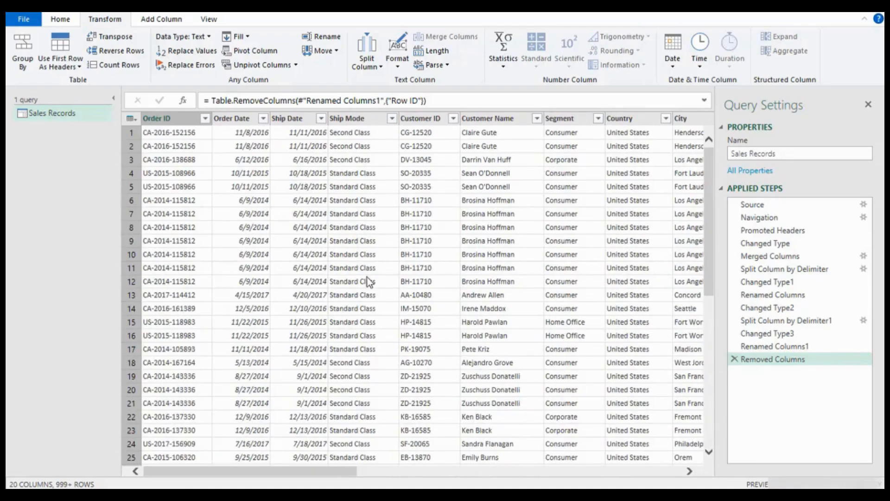
click(345, 465)
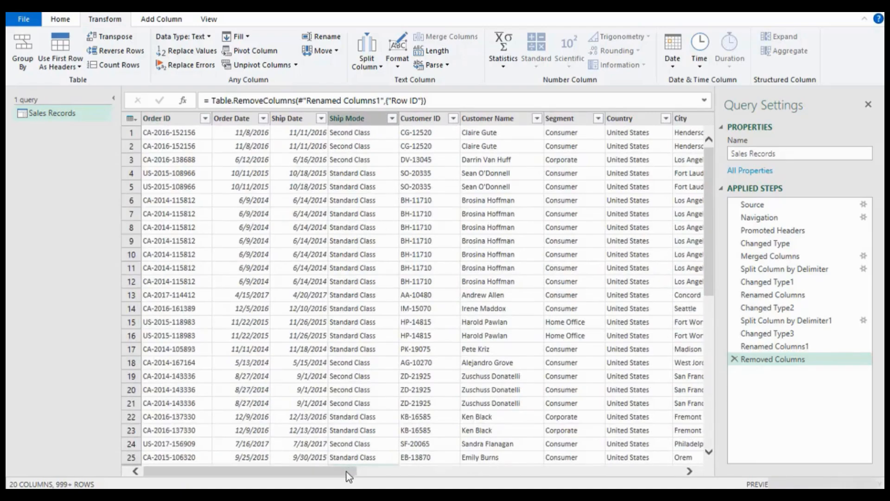
drag(347, 472, 664, 461)
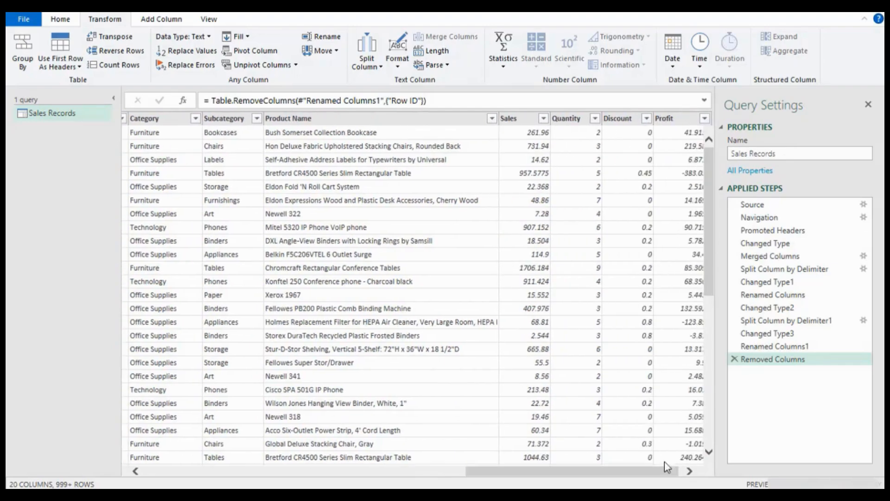
click(593, 120)
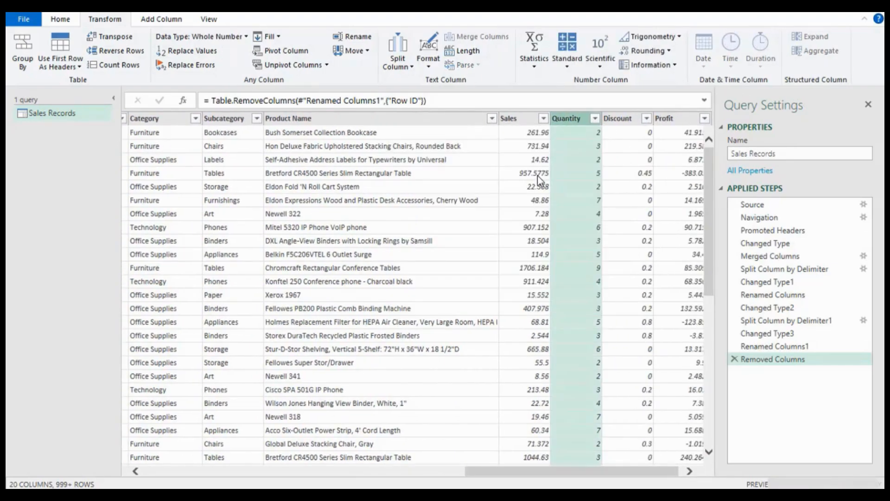
click(595, 119)
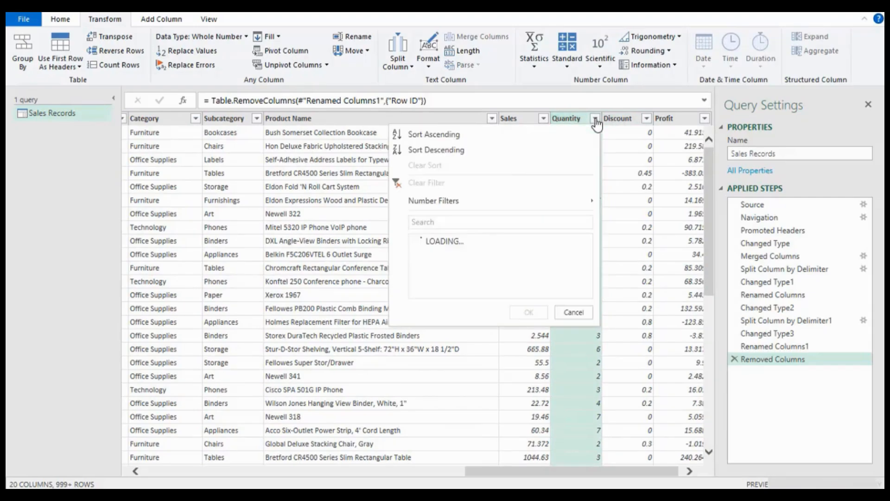
click(575, 465)
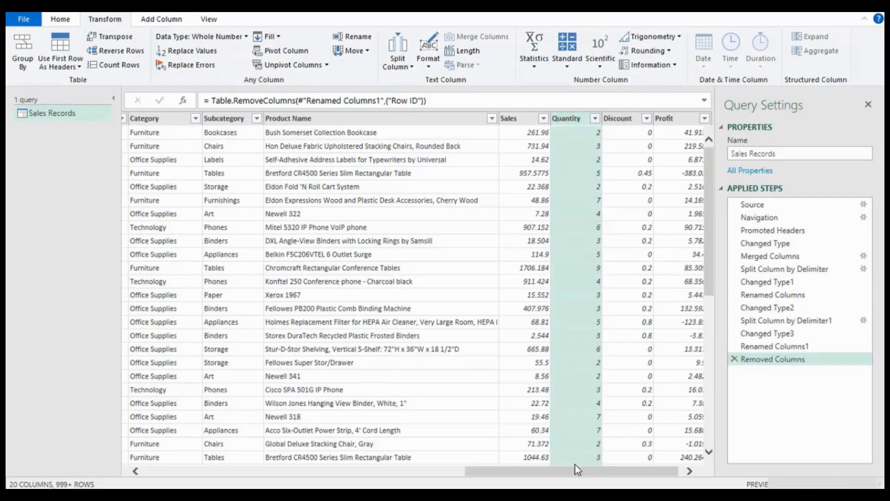
drag(557, 472, 185, 462)
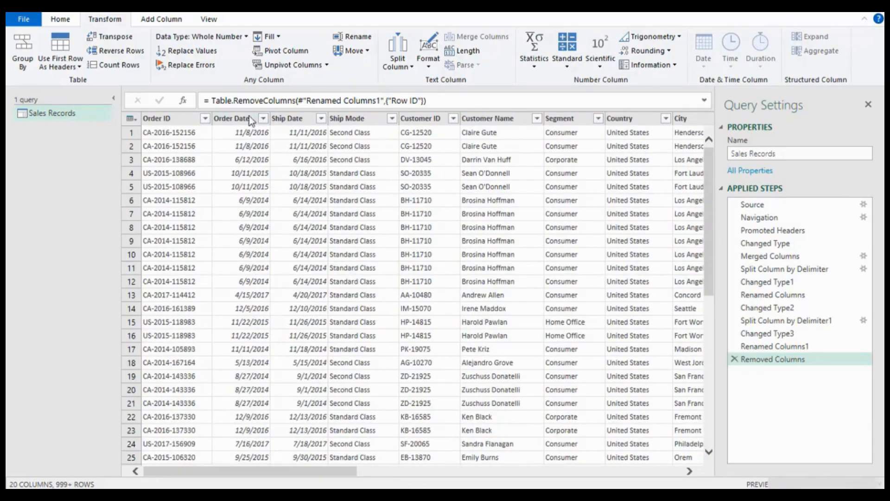
- Compare the Order Date and Ship Mode columns and the transformations available for their data types
click(232, 119)
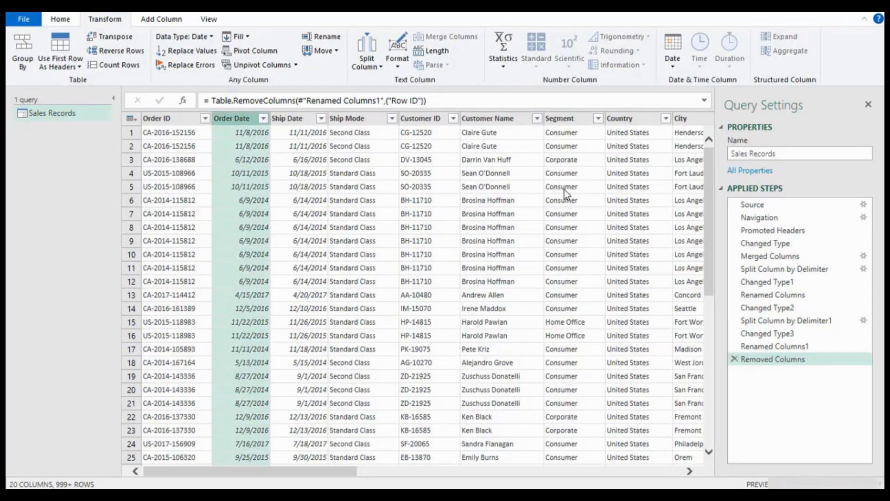
click(346, 123)
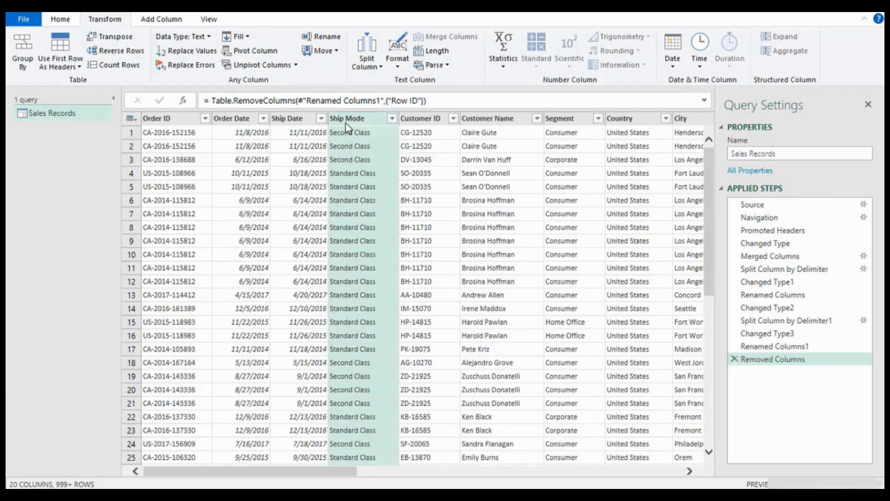
click(231, 119)
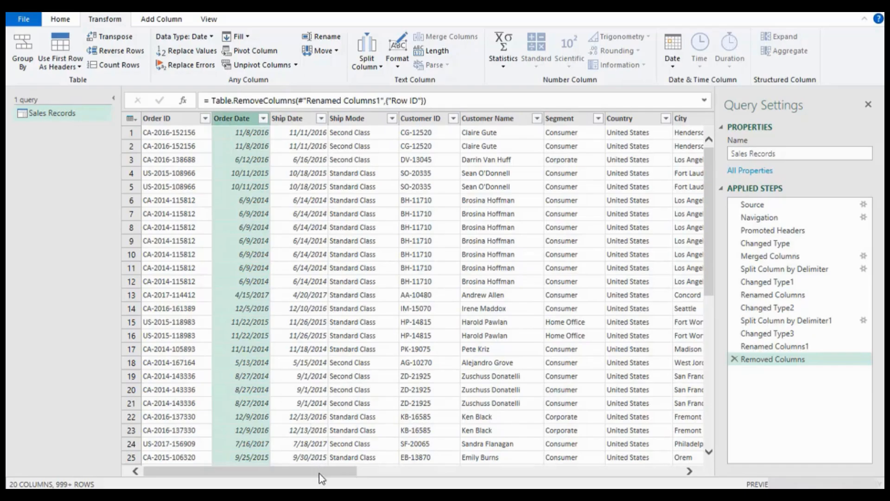
mouse_move(321, 472)
mouse_down()
mouse_move(397, 476)
mouse_move(325, 475)
mouse_up()
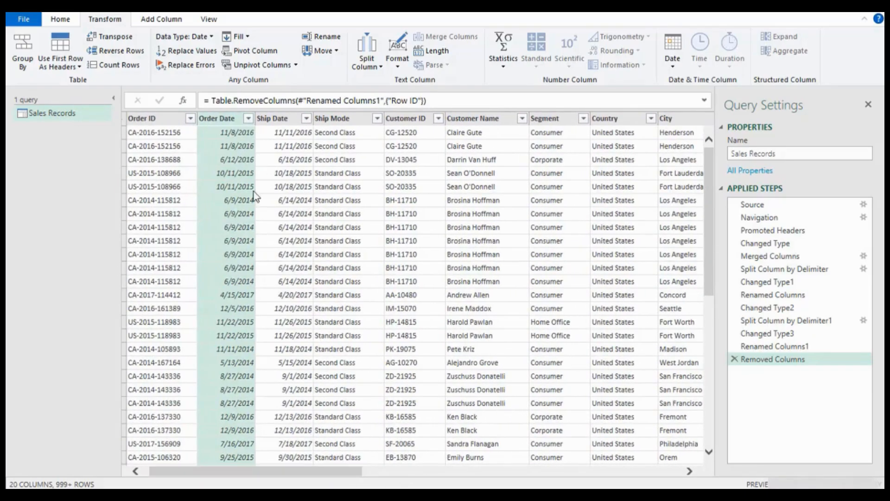
mouse_move(294, 476)
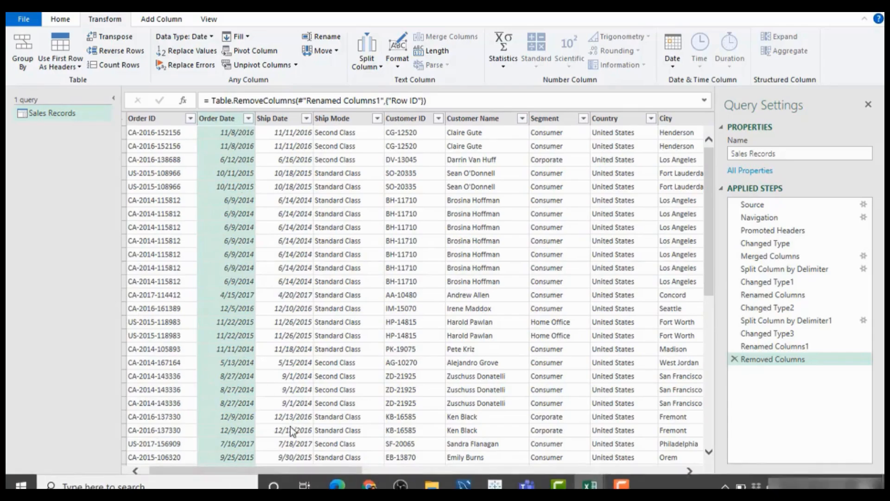
drag(304, 468, 237, 356)
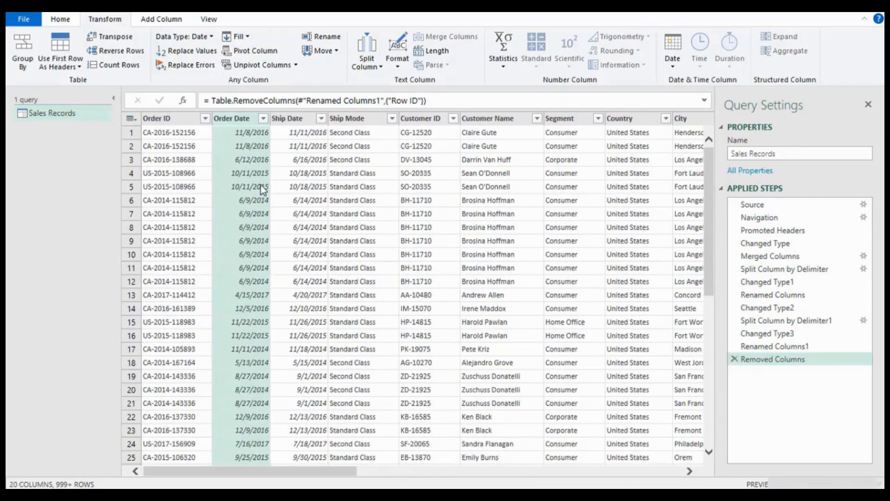
- Transform the Order Date column to contain only the day extracted from each date
click(246, 132)
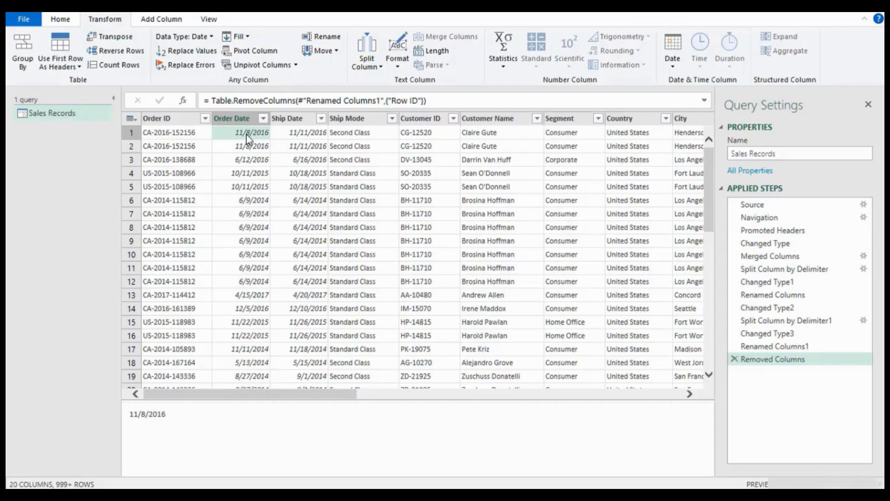
click(241, 123)
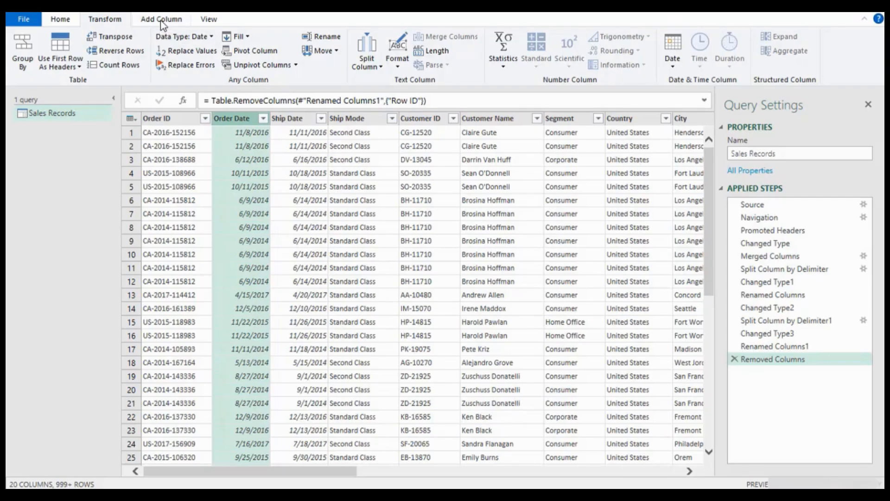
click(674, 73)
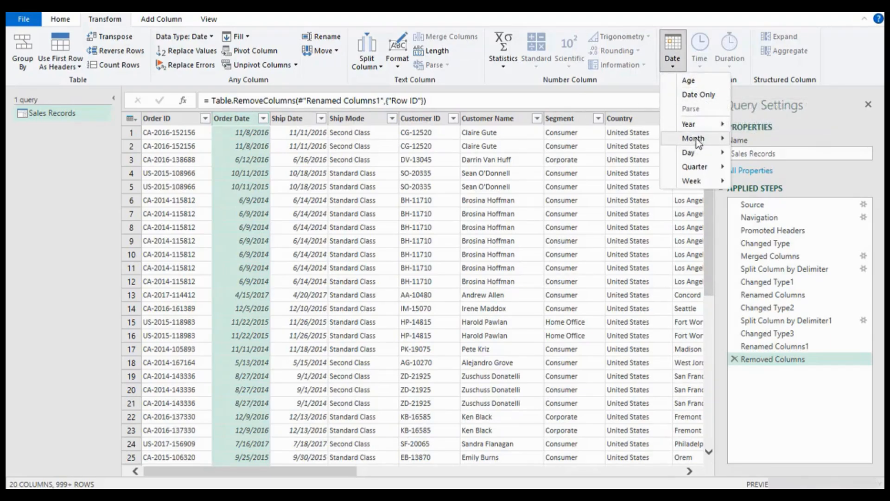
mouse_move(705, 142)
mouse_move(704, 160)
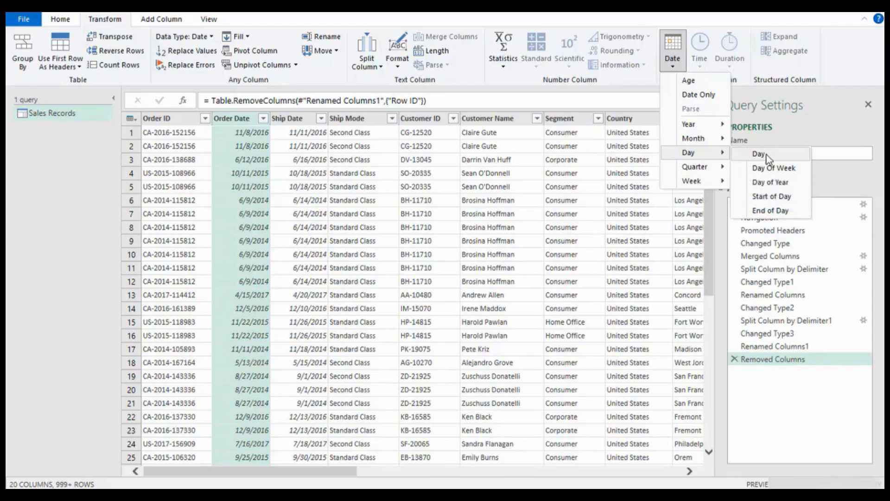
click(758, 154)
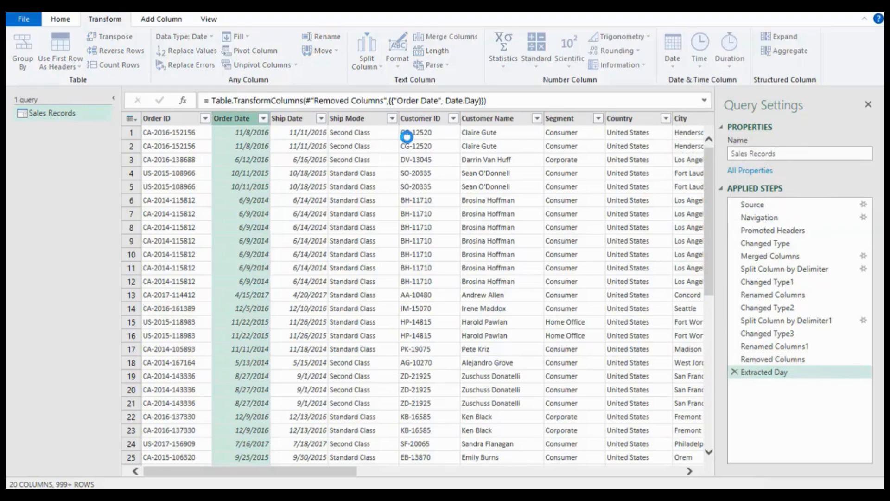
- Inspect the extracted day values in the Order Date column and look through its filter list without applying a filter
click(252, 132)
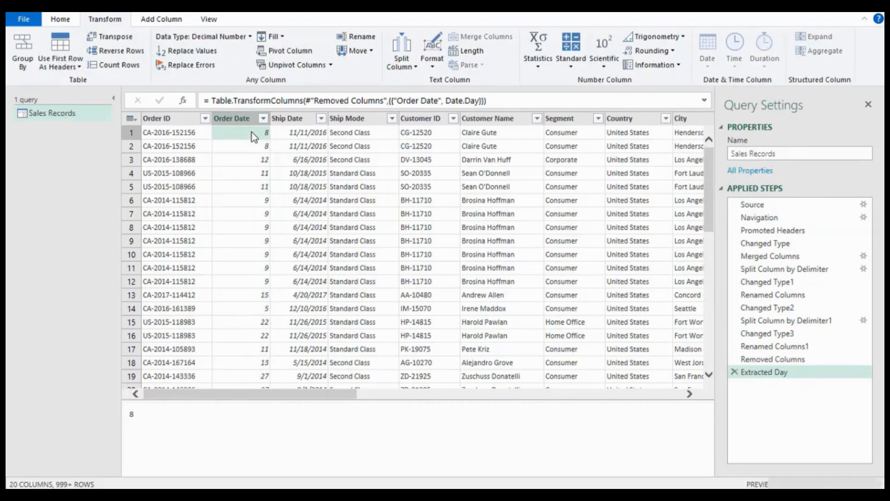
click(261, 205)
click(260, 324)
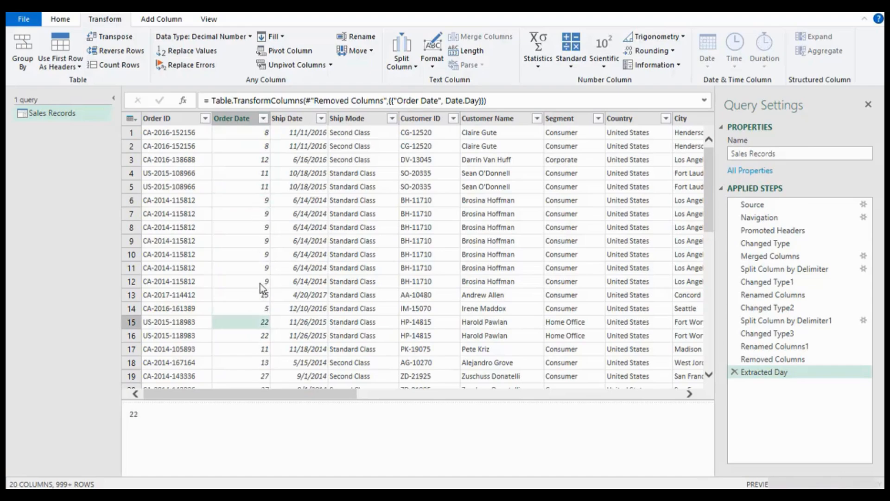
click(253, 198)
click(253, 138)
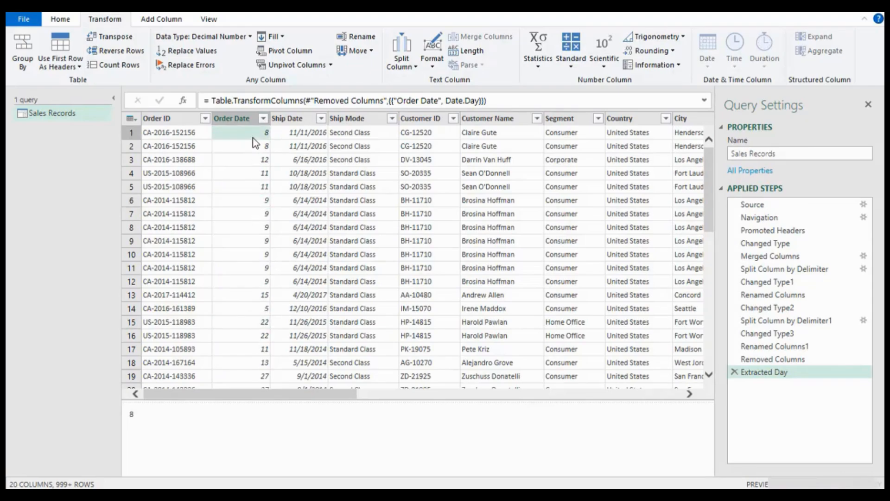
click(254, 147)
click(253, 175)
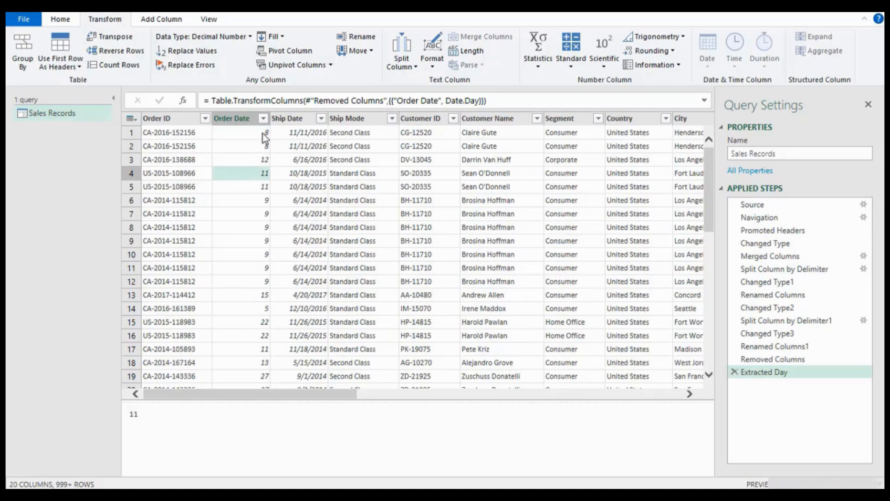
click(263, 119)
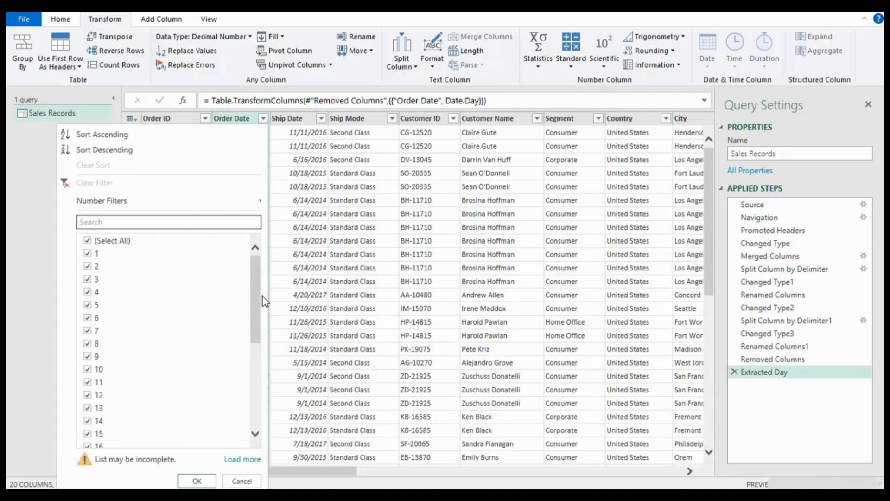
drag(254, 302, 246, 450)
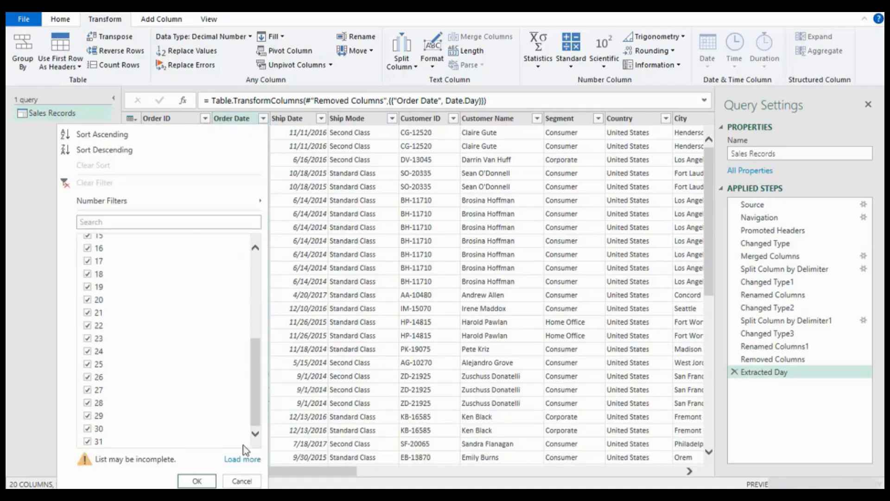
click(237, 478)
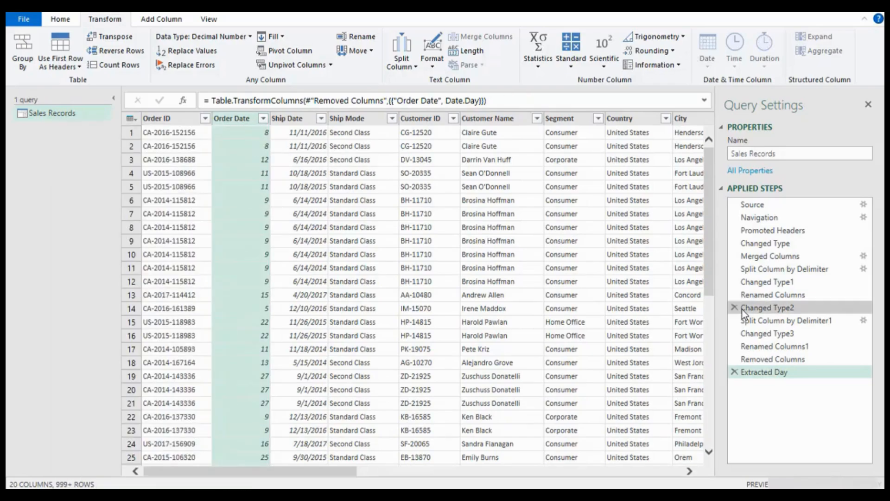
- Delete the Extracted Day applied step and transform the Order Date column to Day of Year instead
click(737, 373)
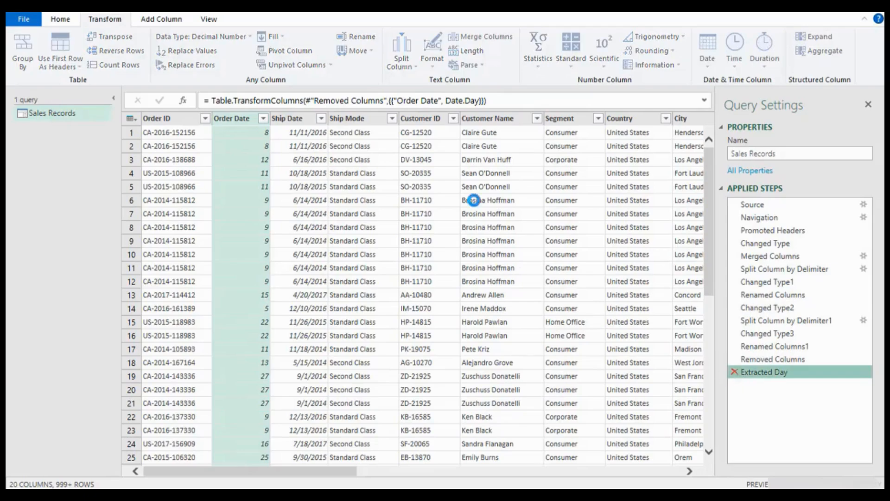
click(255, 134)
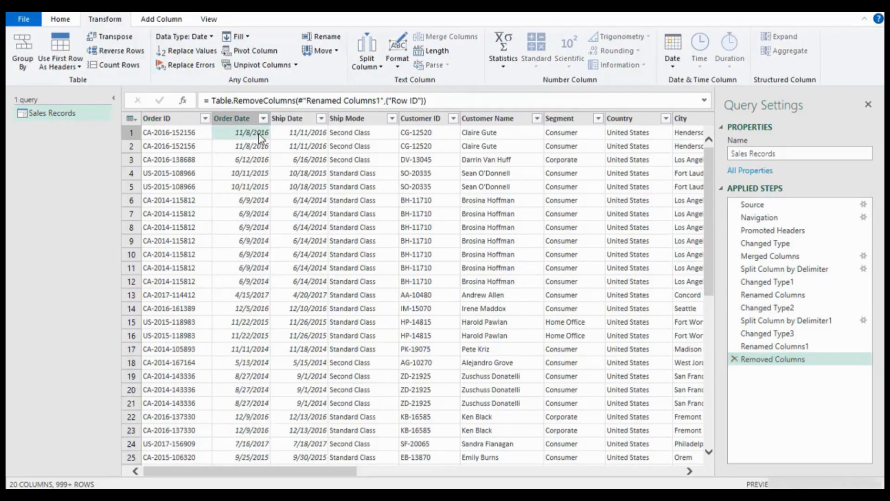
click(673, 65)
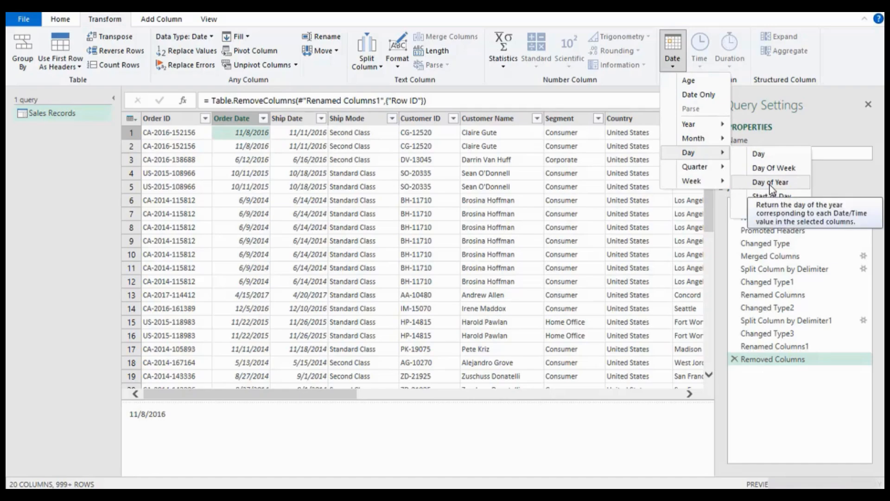
click(770, 183)
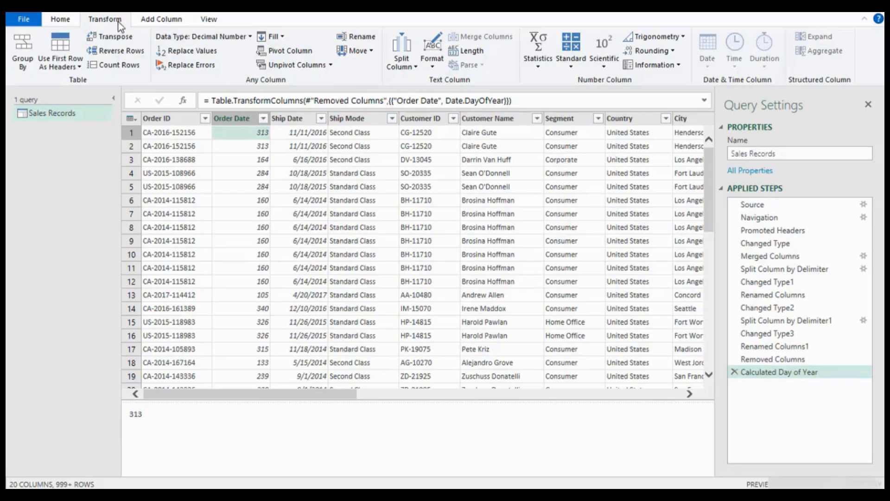
- Delete the Calculated Day of Year applied step and review the date transformations offered for the Order Date column
click(734, 372)
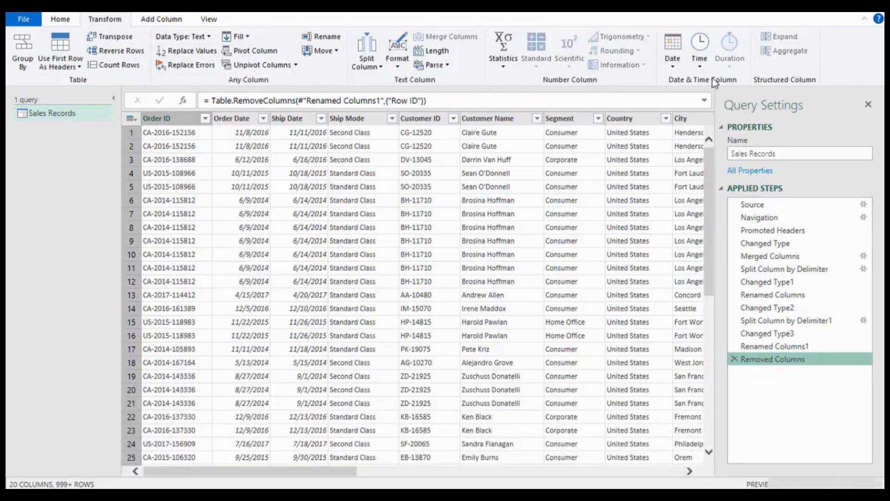
click(239, 122)
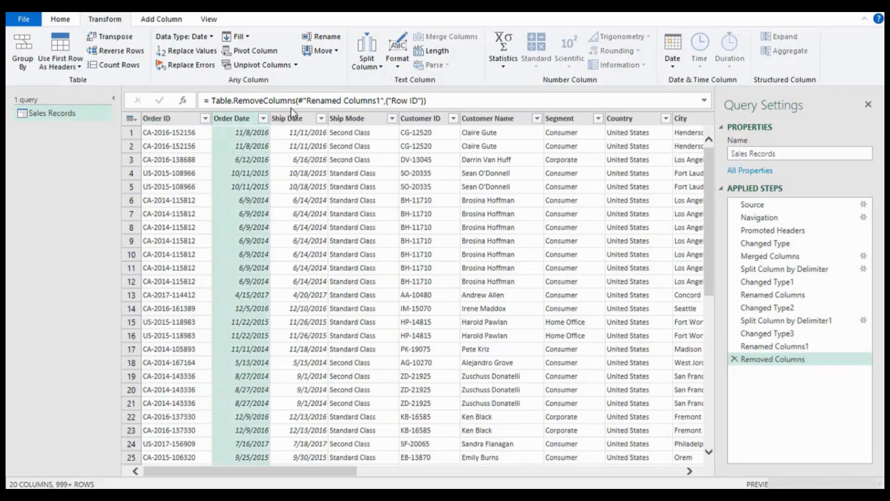
click(682, 63)
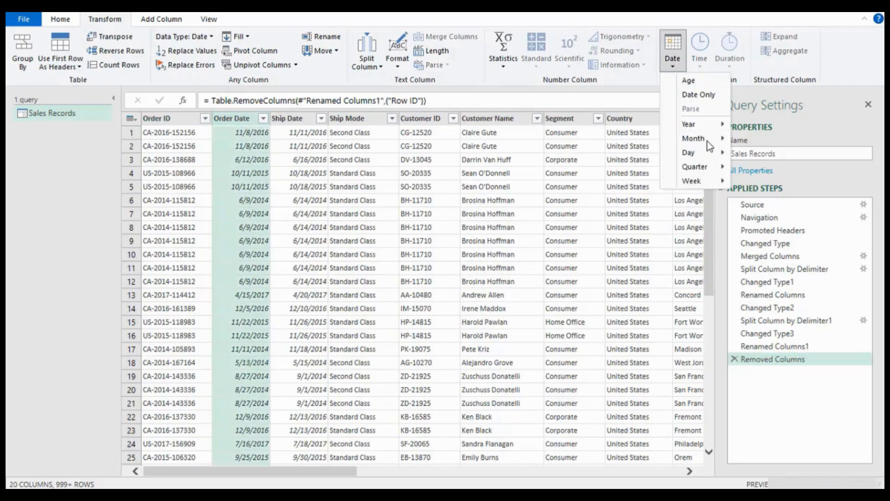
- Add a new Day of Week column derived from Order Date, keeping the original date column
click(162, 21)
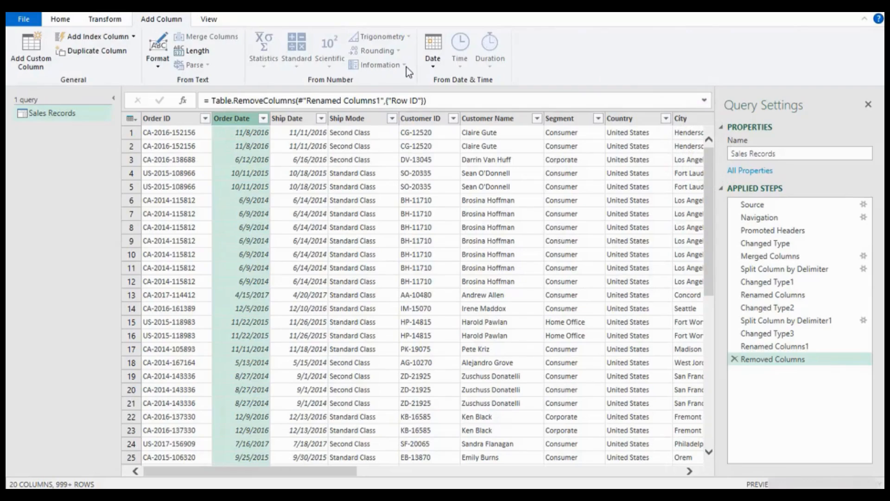
click(104, 24)
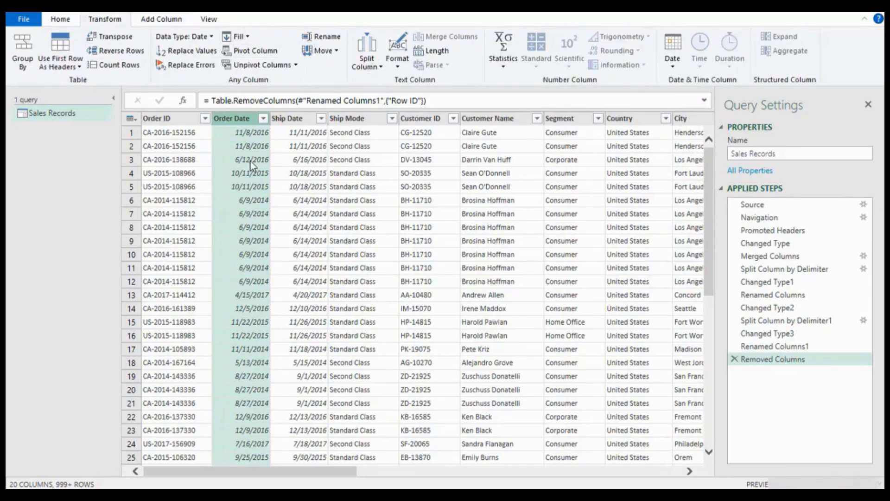
click(162, 19)
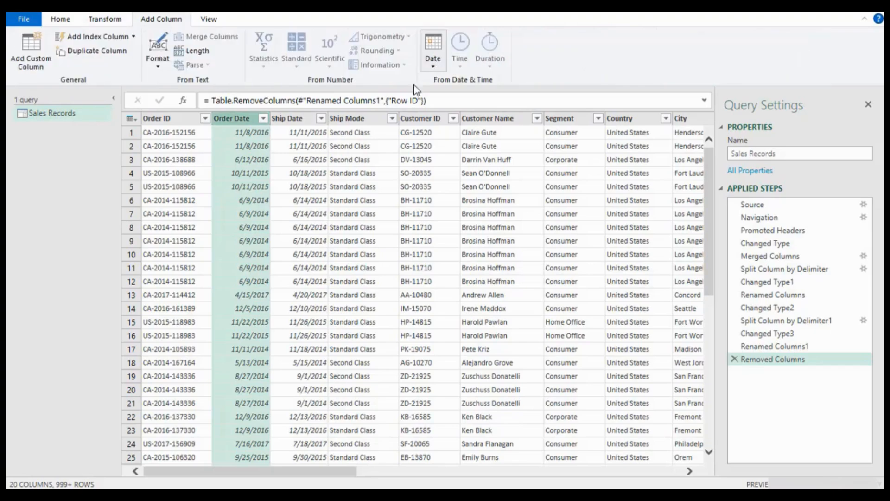
click(435, 67)
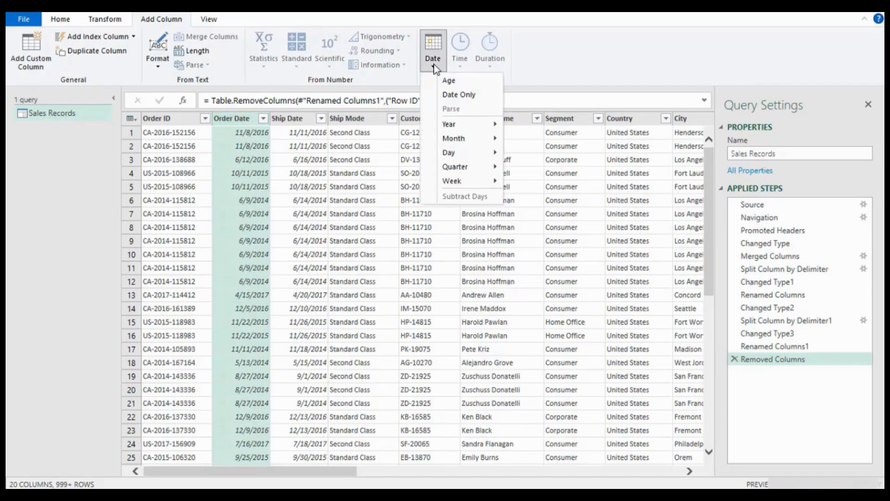
mouse_move(470, 163)
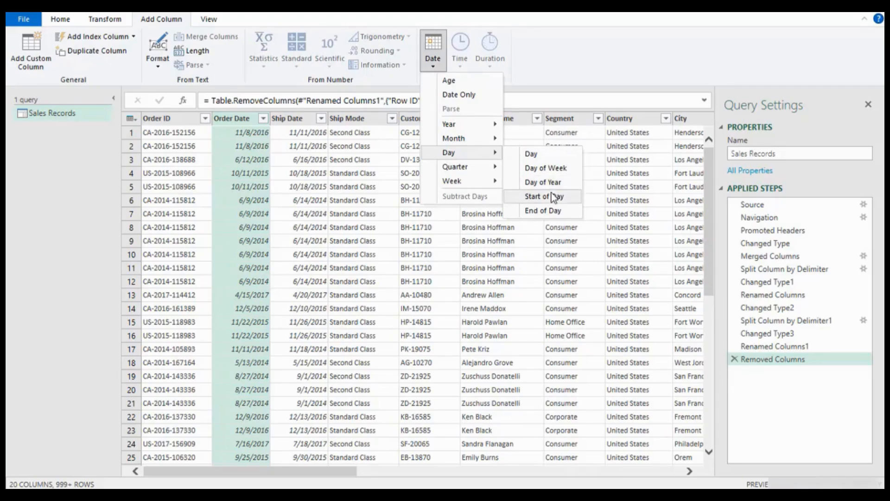
click(550, 171)
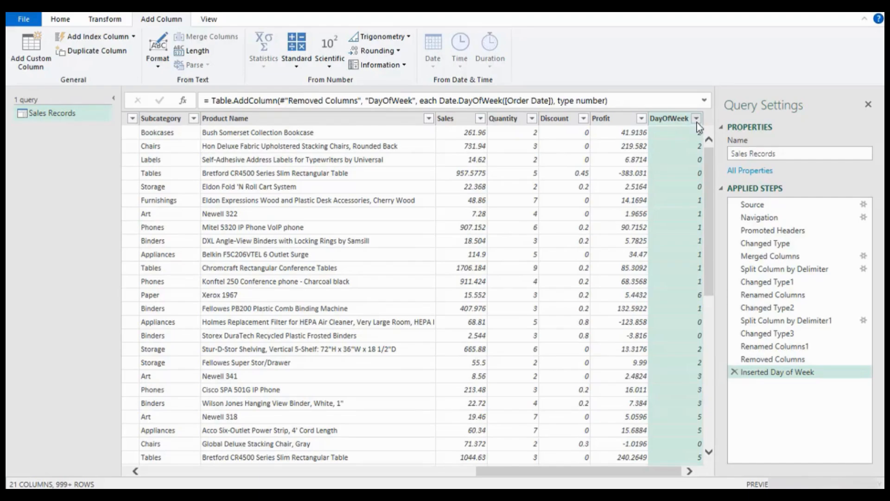
- Inspect the DayOfWeek column's values and look through its filter list without applying a filter
click(697, 121)
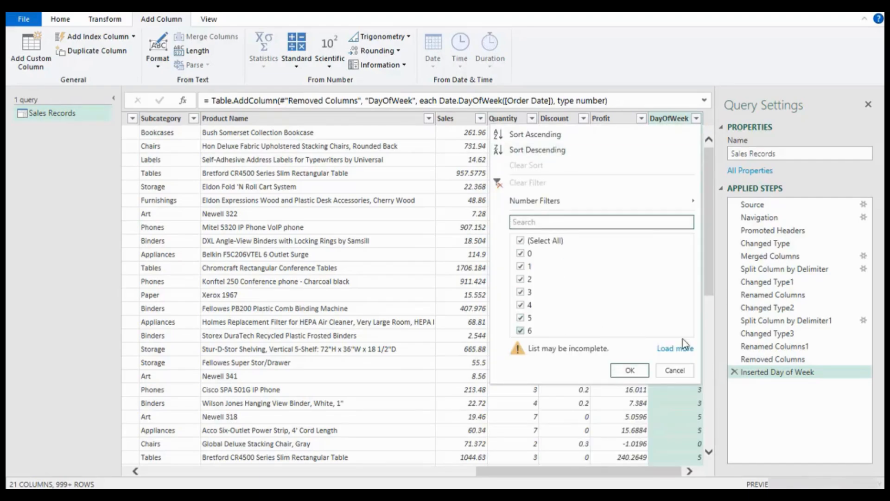
click(675, 369)
drag(711, 178, 711, 140)
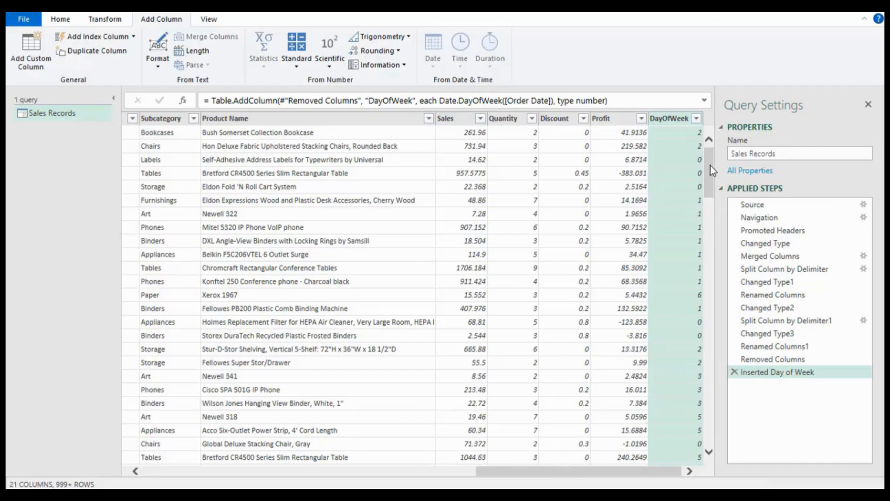
drag(613, 472, 717, 439)
click(692, 160)
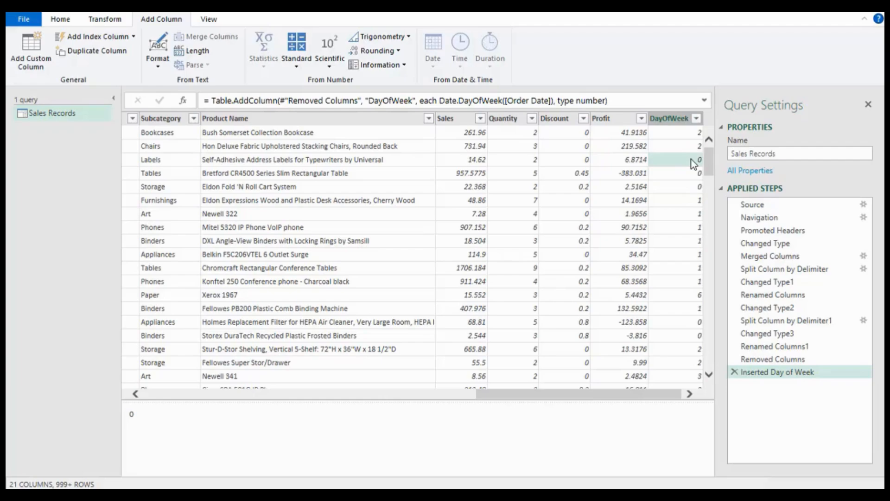
click(688, 202)
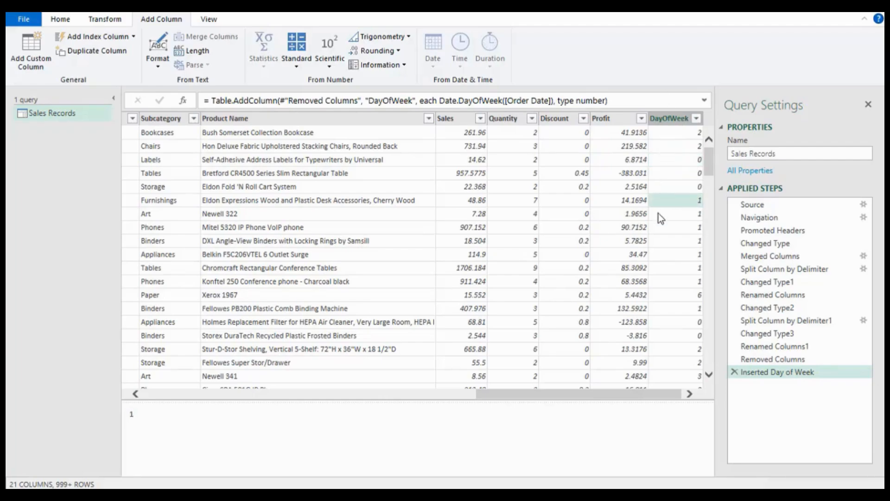
- Delete the Inserted Day of Week applied step
click(734, 372)
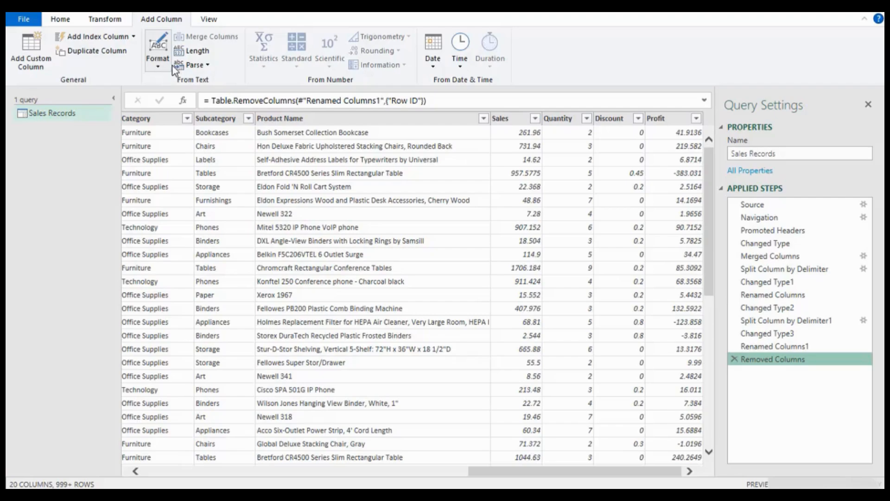
click(158, 68)
click(160, 68)
- Select the Order Date column and add a new column containing its month number
drag(503, 474, 178, 473)
click(246, 120)
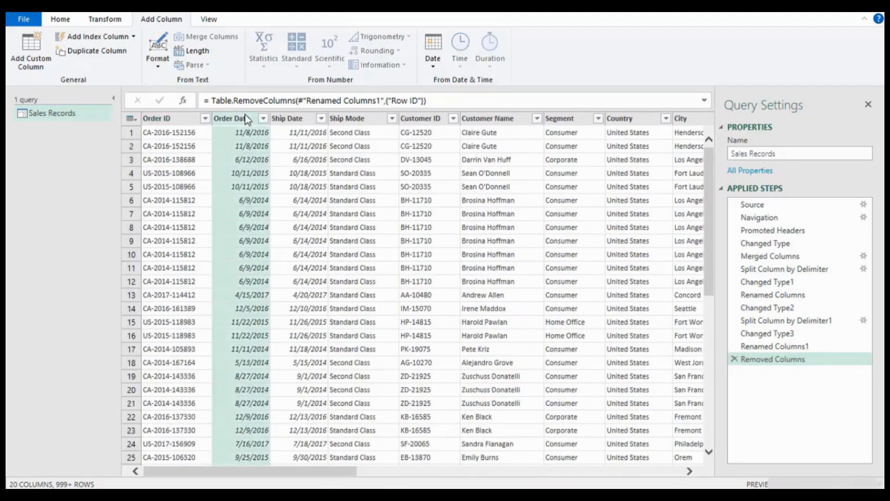
click(438, 65)
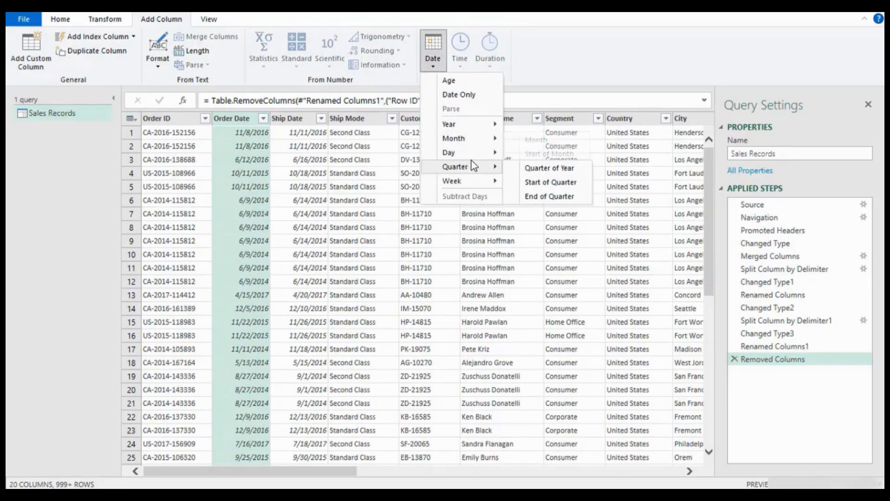
mouse_move(472, 154)
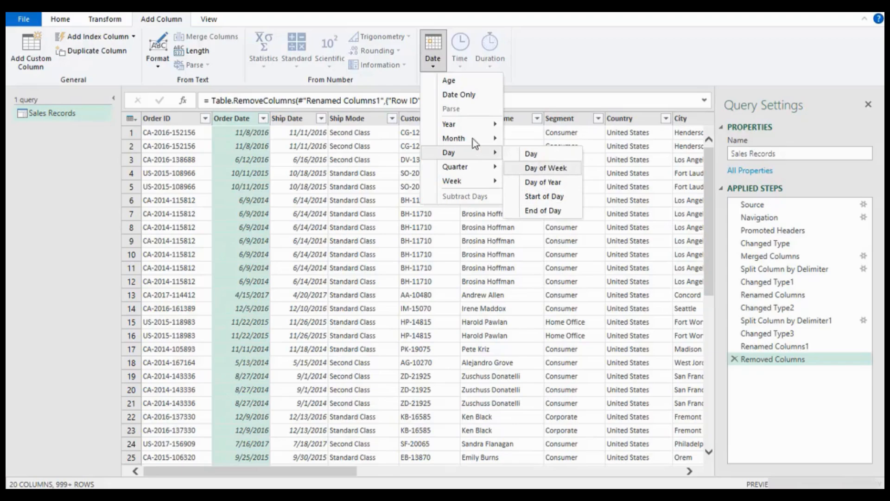
mouse_move(492, 139)
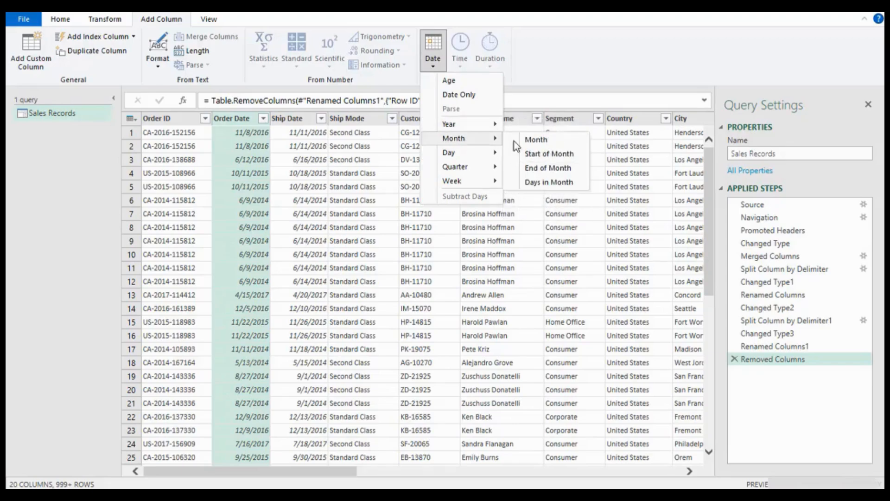
click(541, 139)
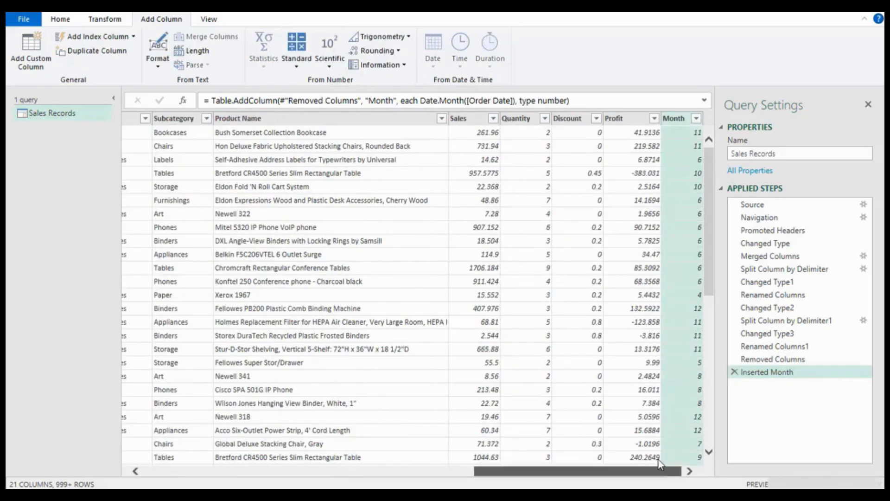
- Compare the Month column's values with Order Date and look through the Month filter list without applying a filter
click(691, 138)
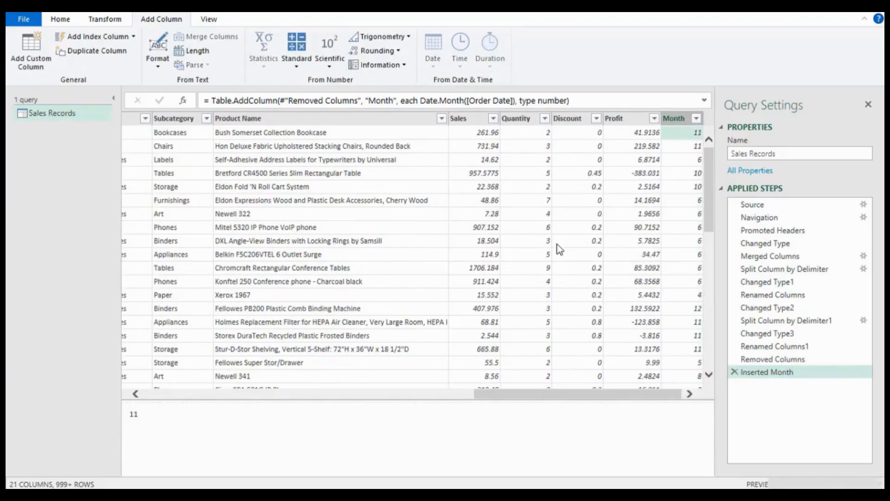
drag(560, 400, 246, 401)
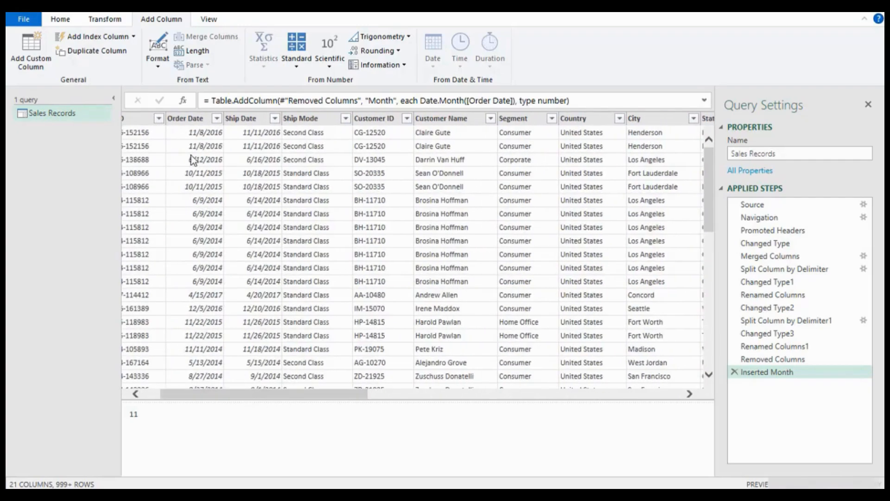
click(199, 127)
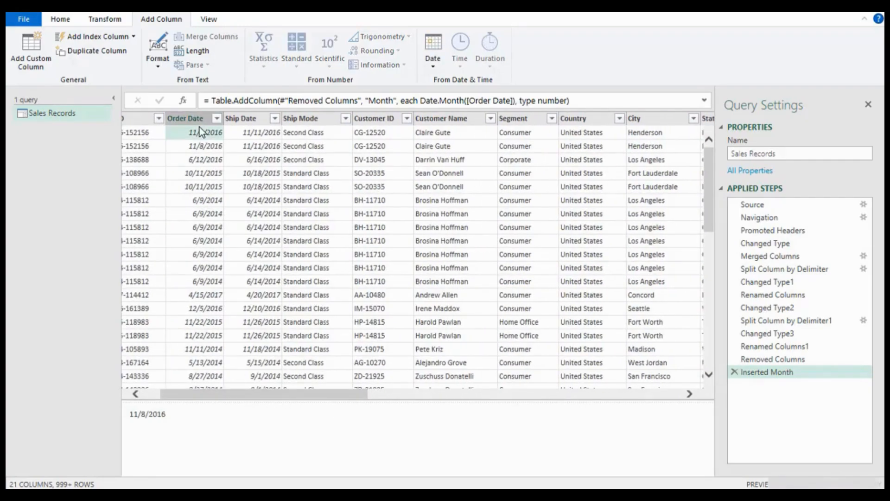
drag(333, 393, 723, 401)
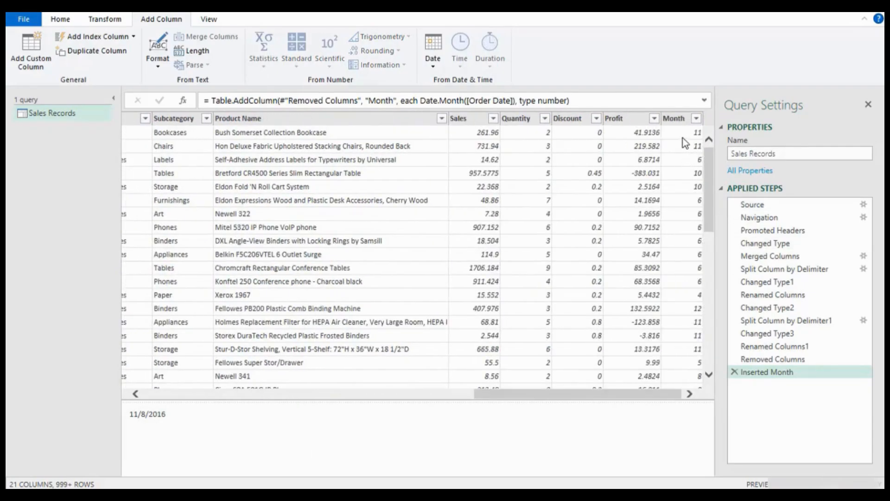
click(684, 133)
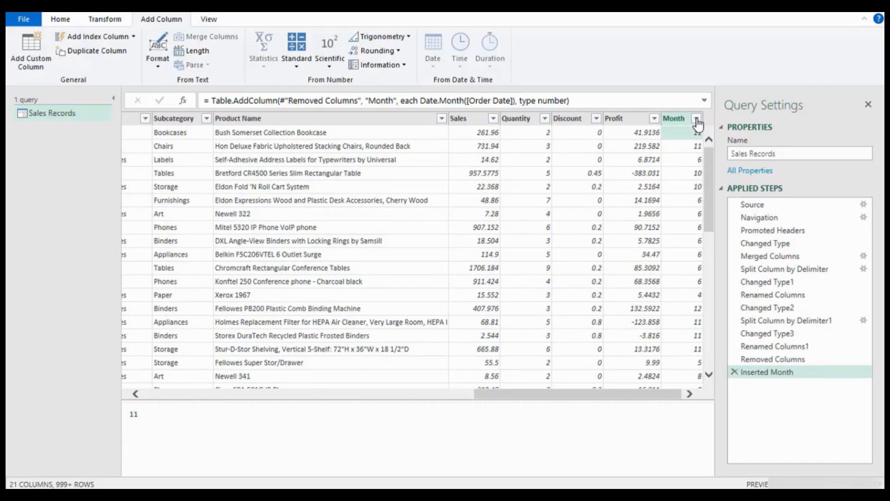
click(696, 119)
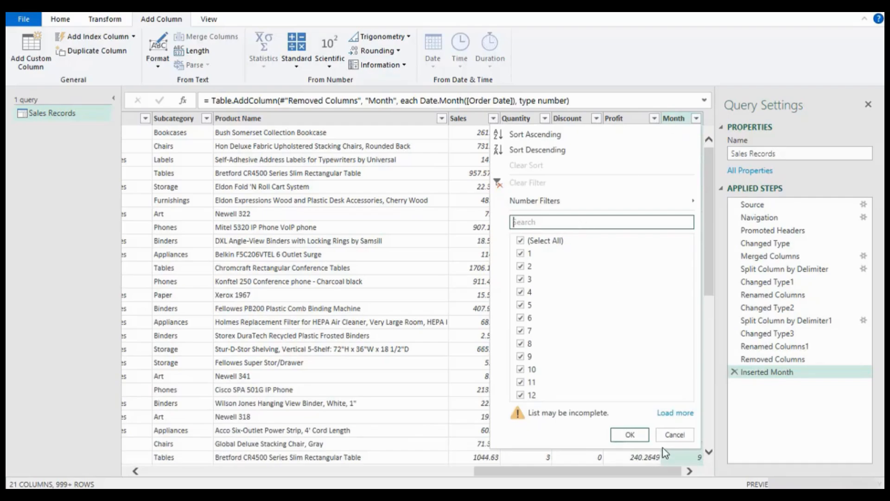
click(674, 434)
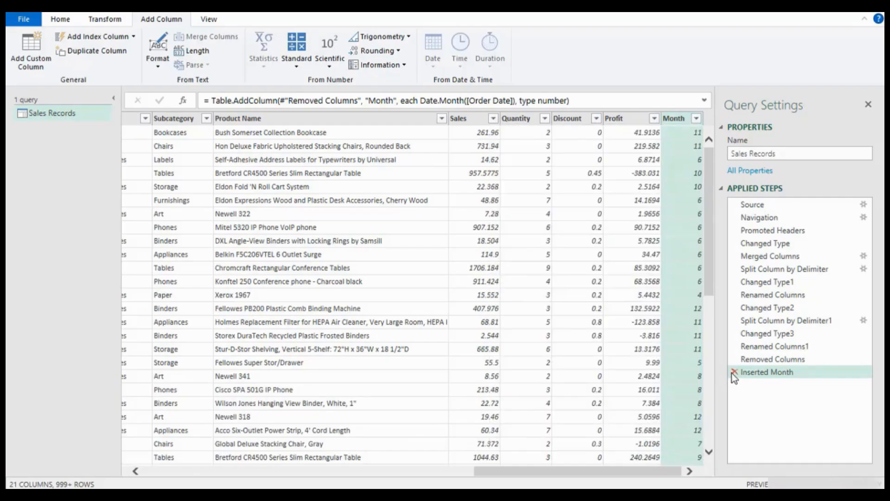
- Delete the Inserted Month applied step
click(734, 372)
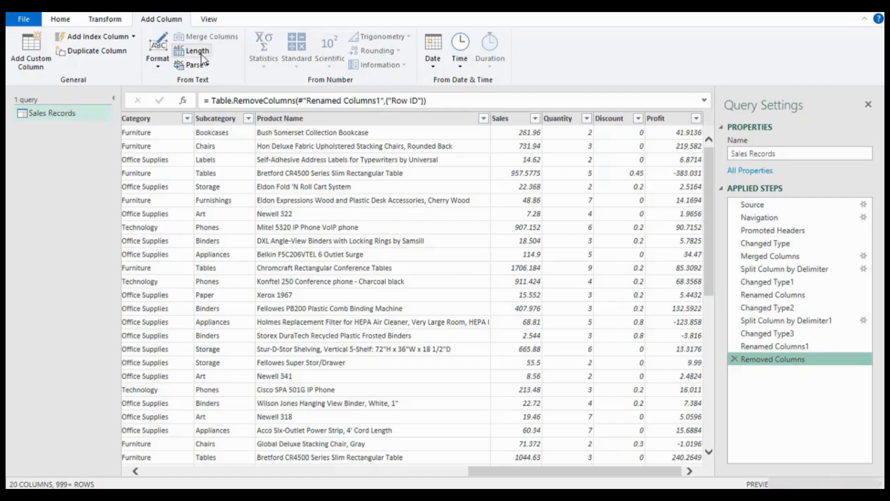
click(437, 69)
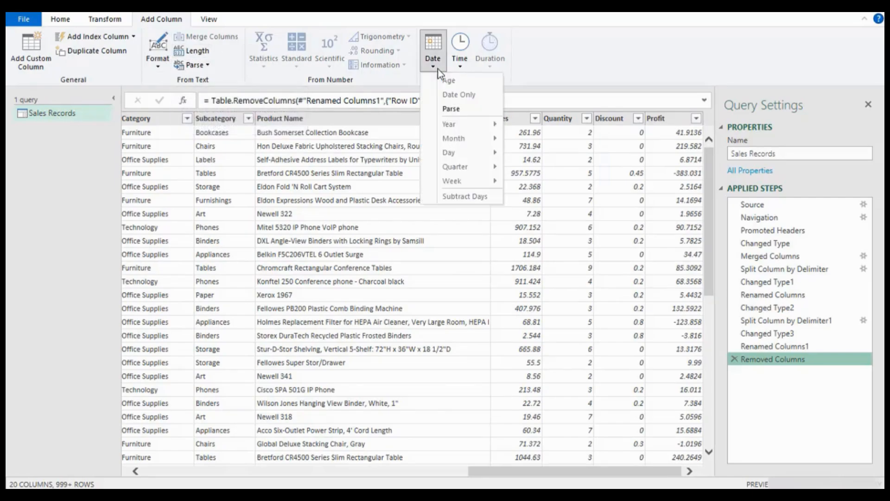
click(486, 341)
- Select Order Date again and add its Day of Week as a new column
scroll(135, 123, left, 10)
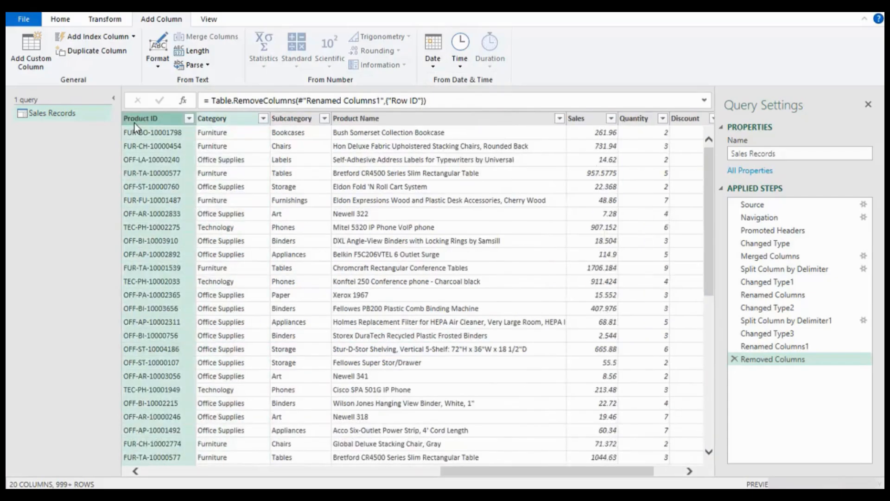
key(Left)
key(Left)
key(Left)
key(Left)
key(Left)
key(Left)
key(Left)
key(Left)
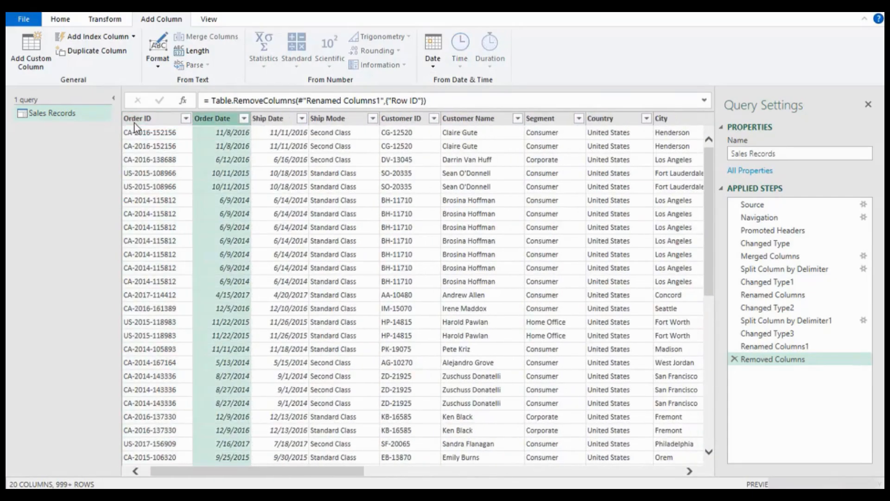
click(431, 64)
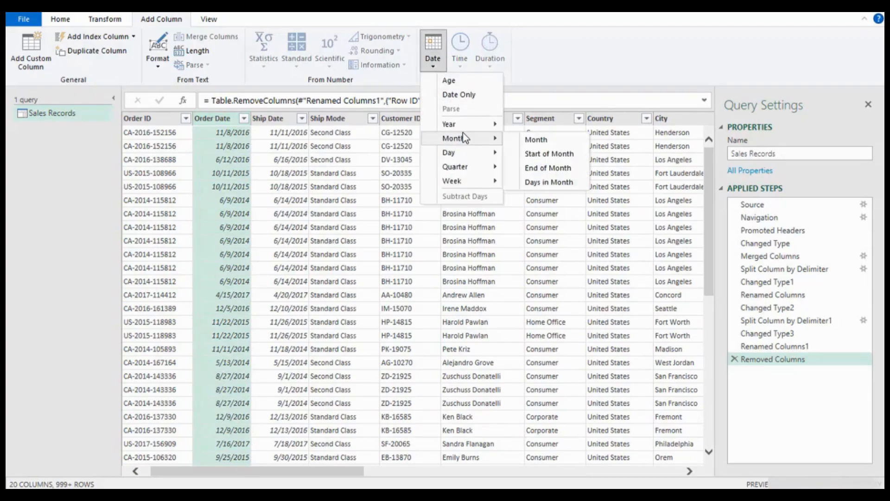
mouse_move(488, 152)
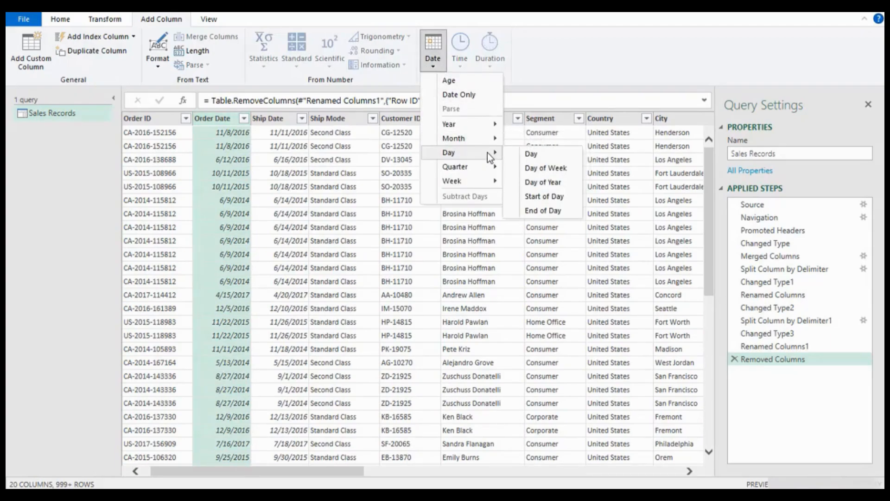
click(543, 168)
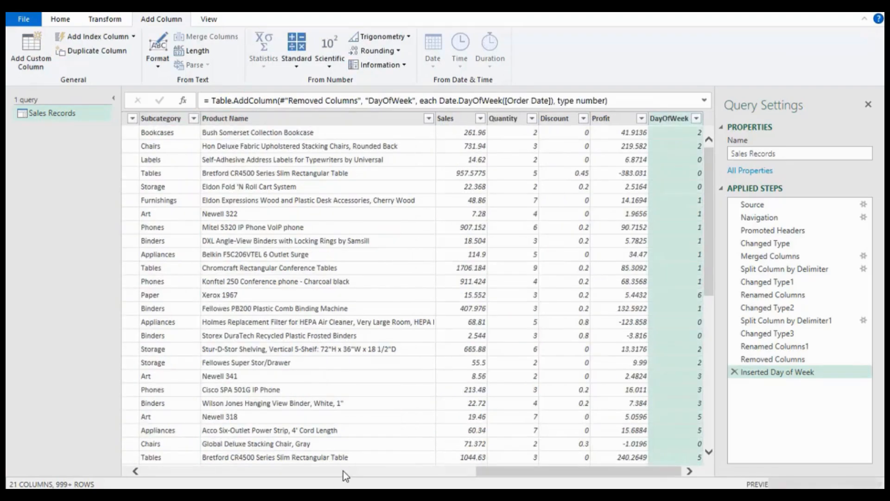
- Review the rows of the DayOfWeek column and return to the table's first columns
scroll(708, 248, down, 11)
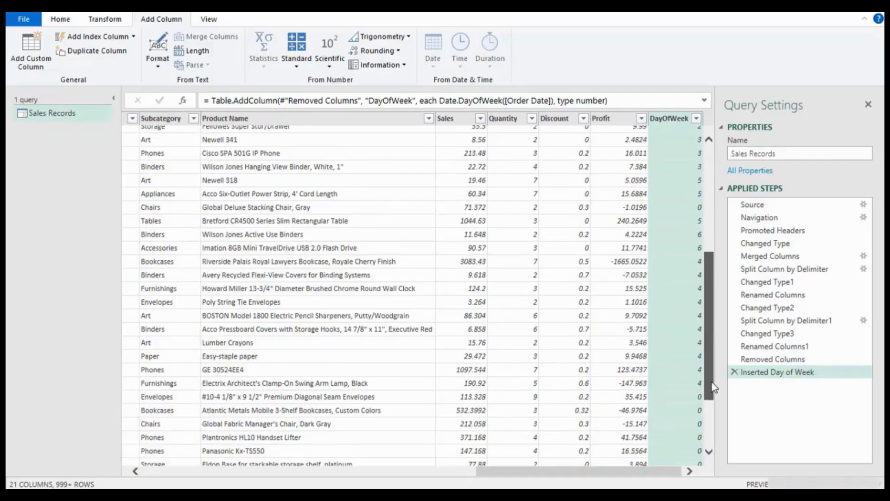
scroll(708, 248, up, 11)
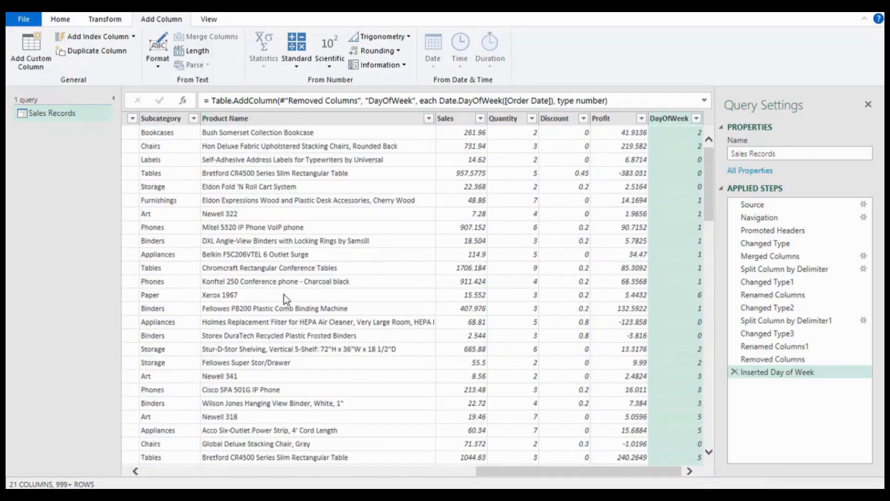
drag(502, 466, 27, 456)
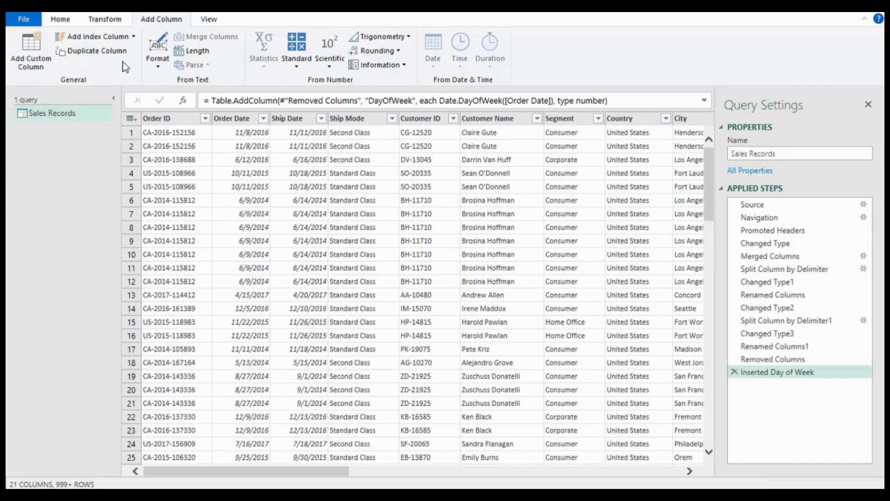
- Close the query editor and load the Sales Records query into the workbook
click(115, 18)
click(62, 19)
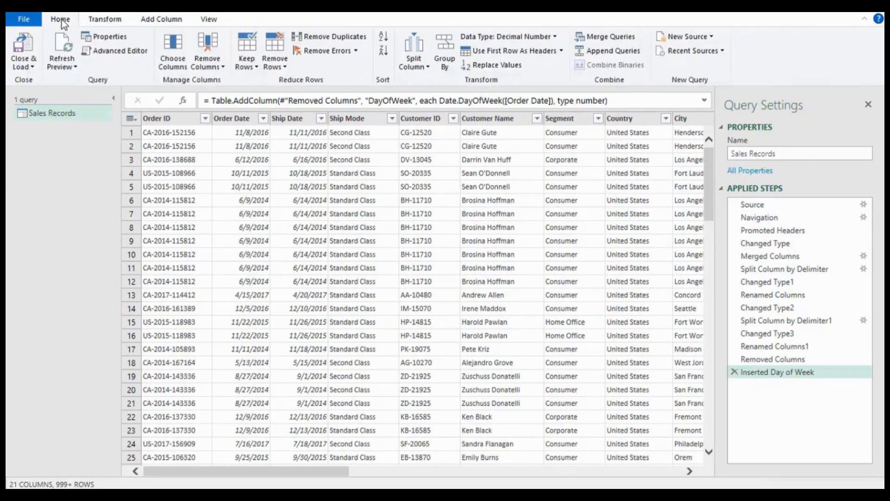
click(32, 67)
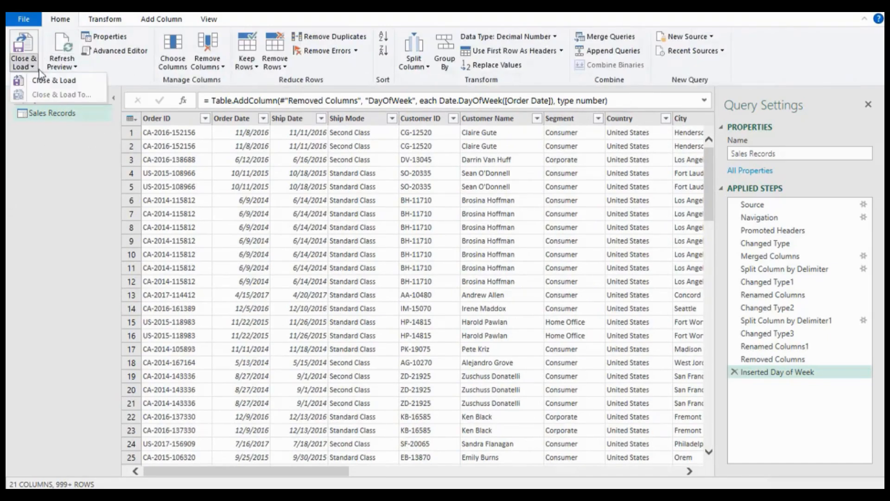
click(68, 82)
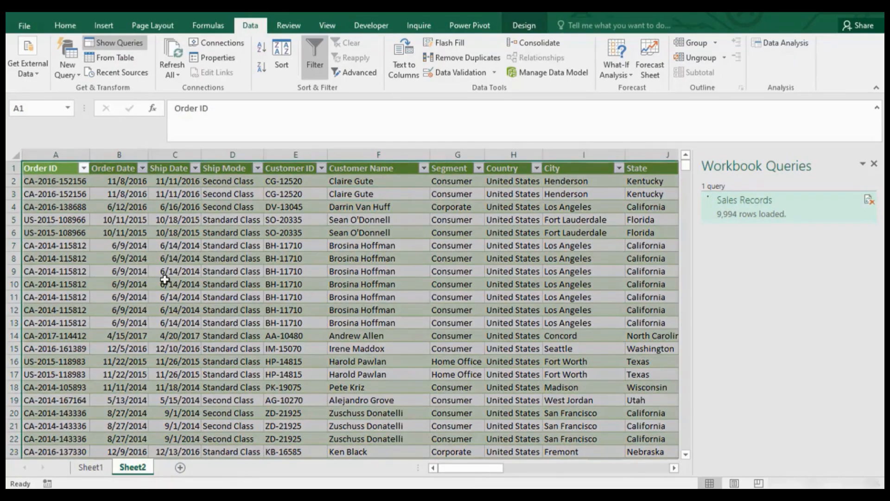
- Review the loaded table across to its DayOfWeek column, check the values there, and return to the first Order ID cell
click(568, 207)
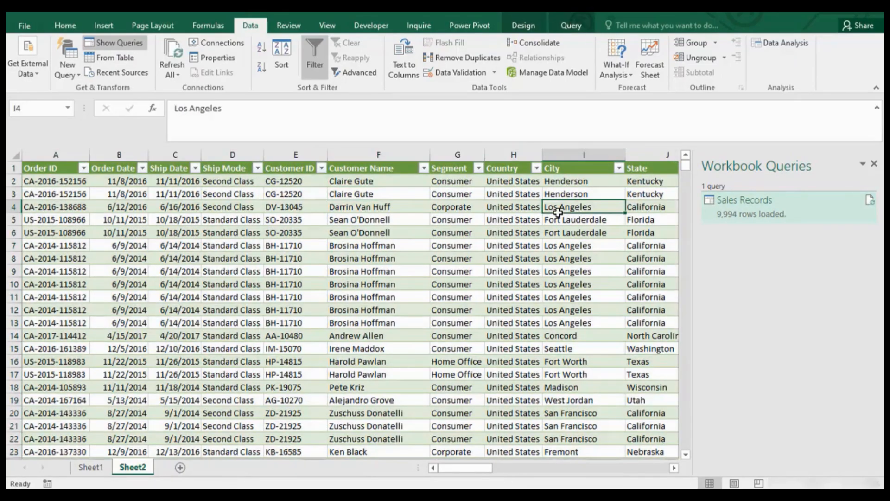
drag(132, 197, 527, 397)
click(527, 398)
key(Right)
key(Right)
key(Right)
key(Right)
key(Right)
key(Right)
key(Right)
key(Right)
key(Right)
key(Right)
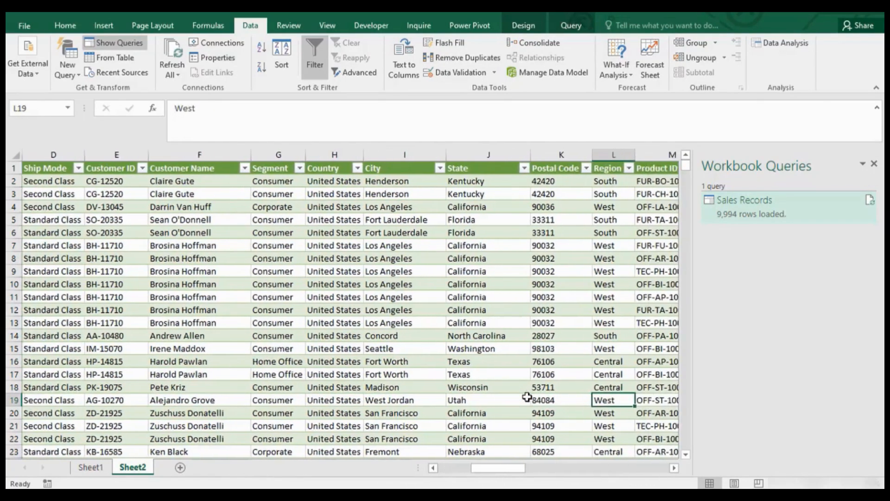
key(Right)
key(Right)
key(Right)
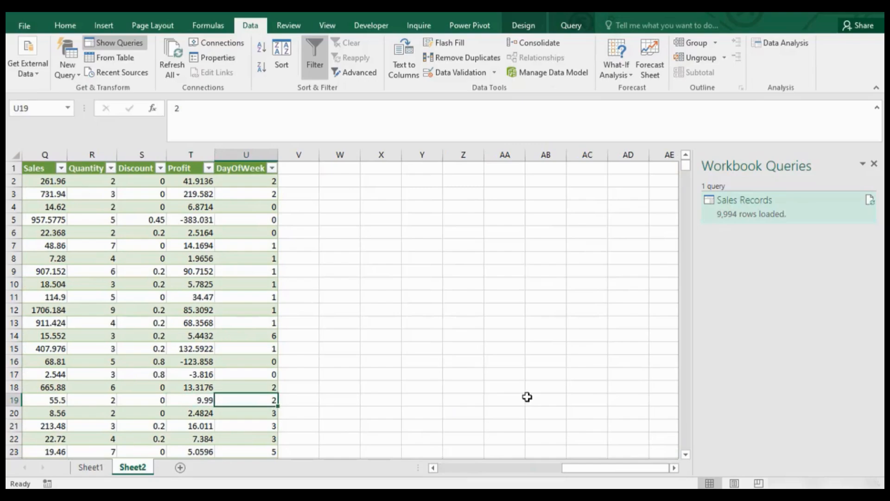
key(Left)
key(Left)
click(261, 183)
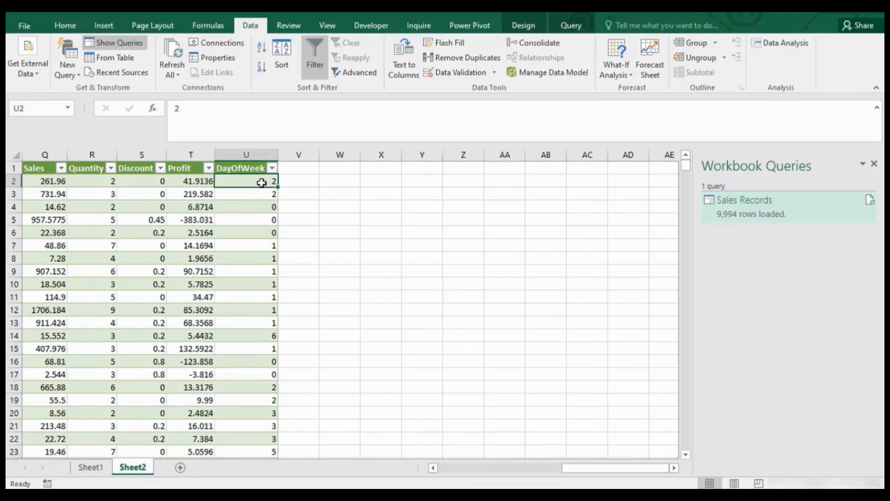
drag(261, 182, 254, 363)
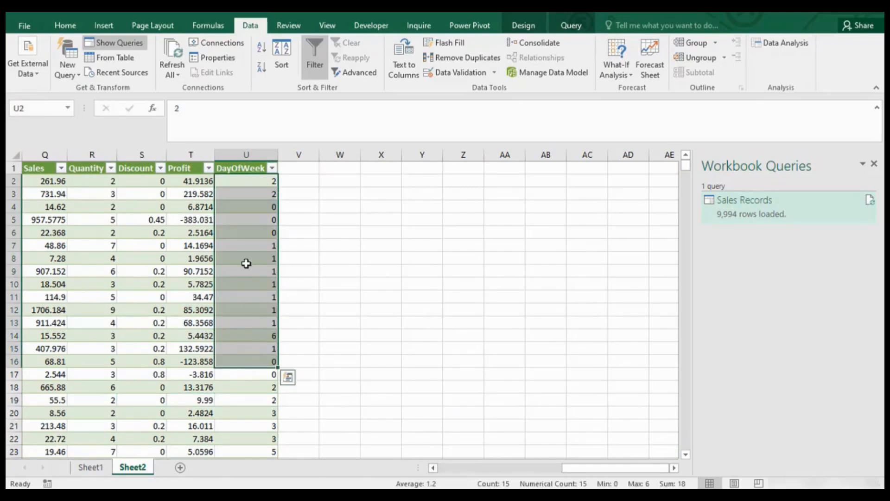
click(244, 259)
click(255, 180)
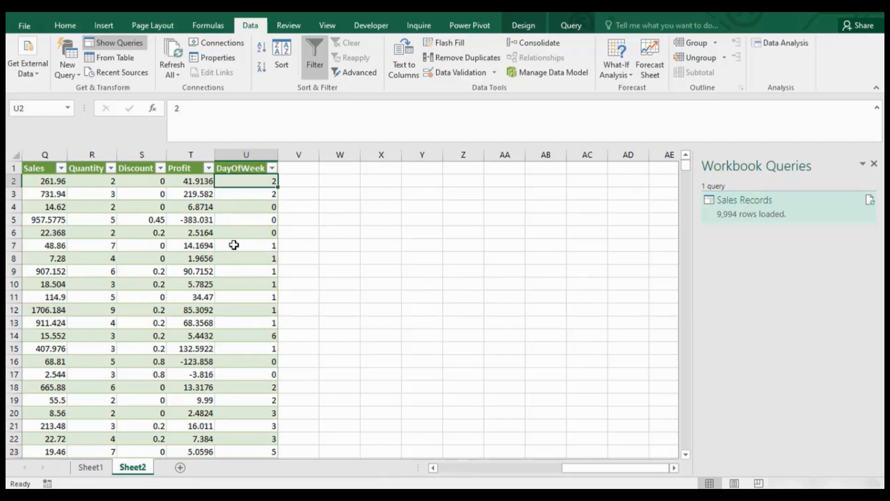
key(Left)
key(Left)
key(Left)
key(Left)
key(Left)
key(Left)
key(Left)
key(Left)
key(Left)
key(Left)
key(Left)
key(Left)
key(Left)
key(Left)
key(Left)
key(Left)
key(Left)
key(Left)
key(Left)
key(Left)
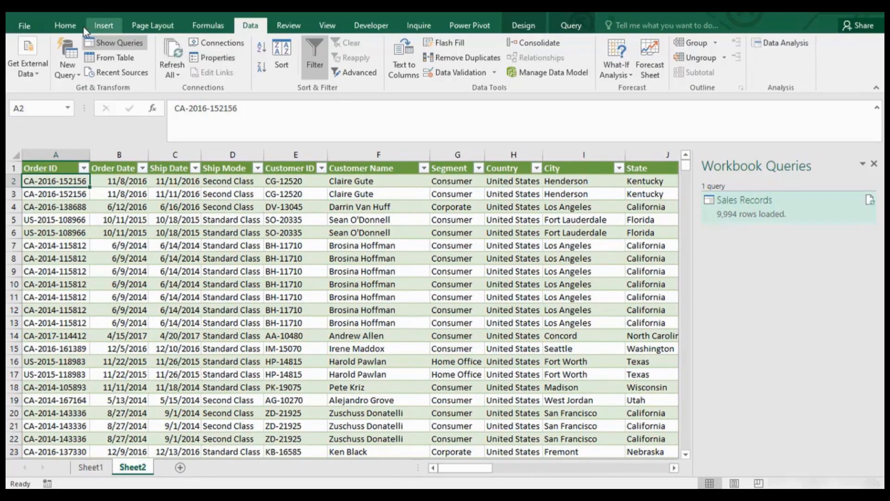
- Insert a PivotChart and PivotTable based on the Sales_Records table in a new worksheet
click(98, 27)
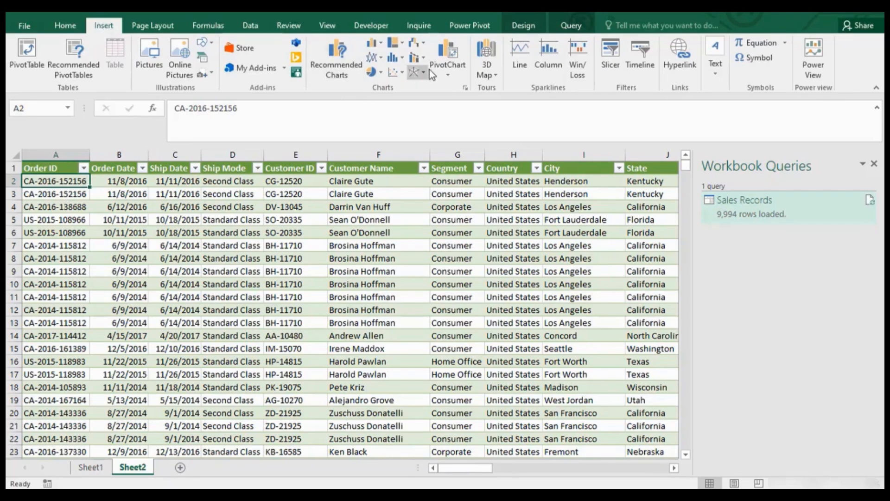
click(449, 75)
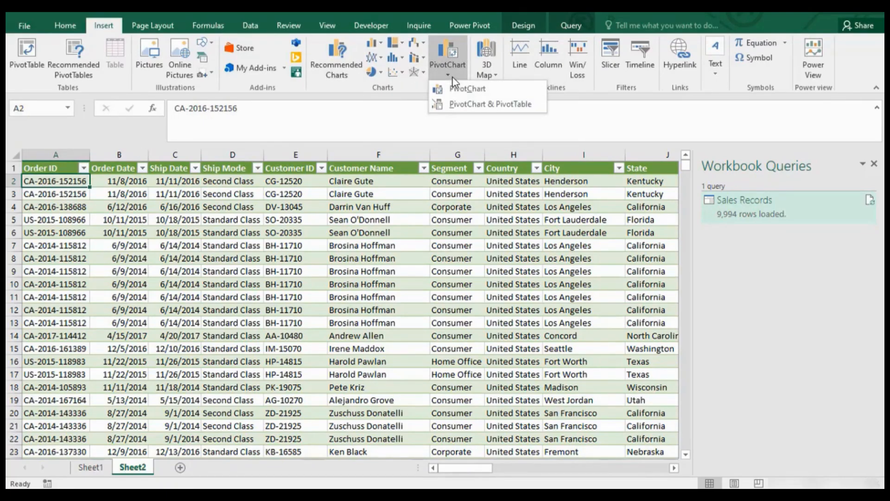
click(461, 103)
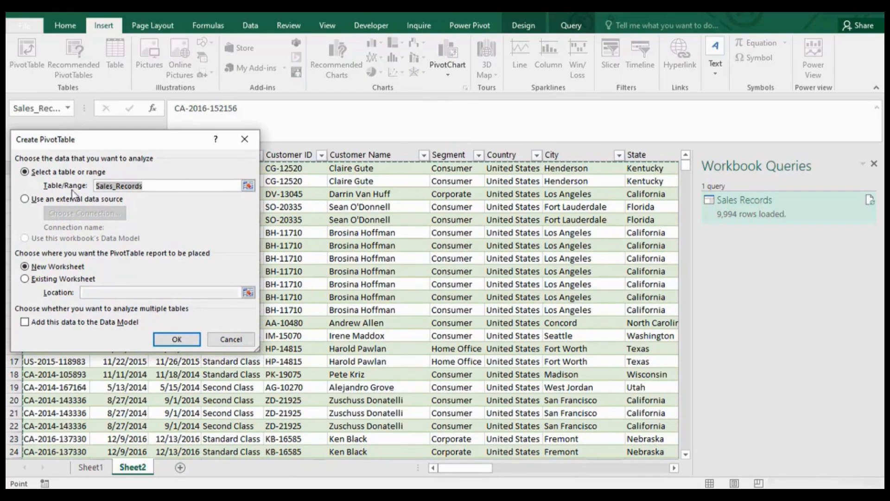
click(185, 340)
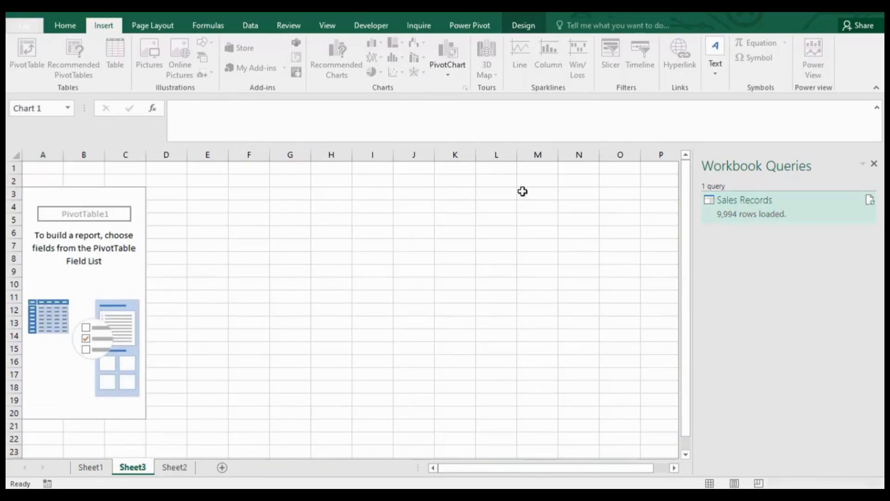
- Build the PivotTable with DayOfWeek as the rows and Sales as the summed values
click(109, 248)
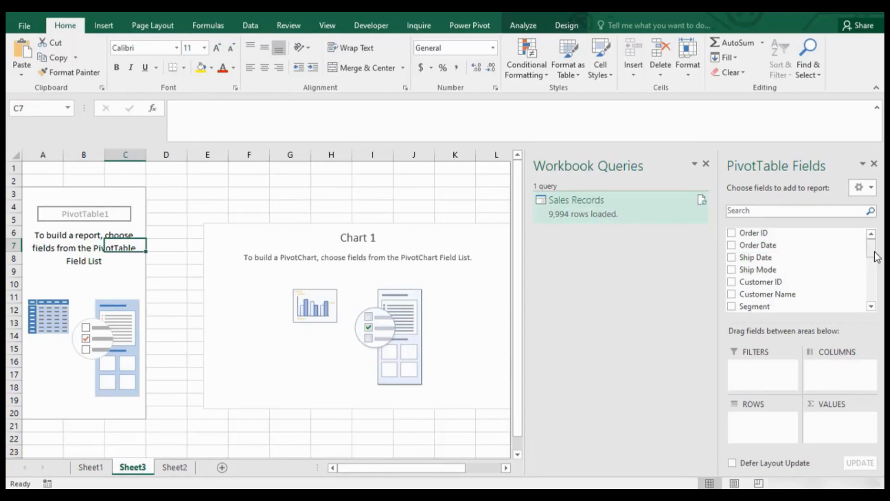
drag(876, 259, 873, 297)
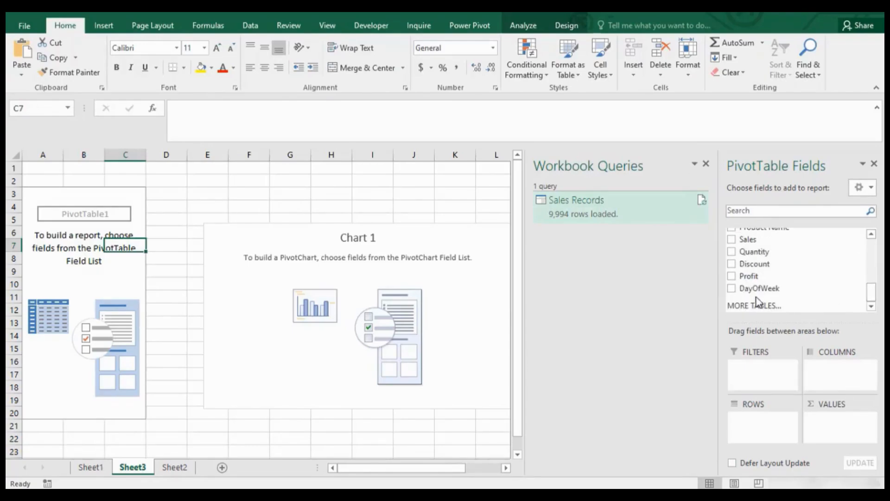
drag(742, 289, 759, 419)
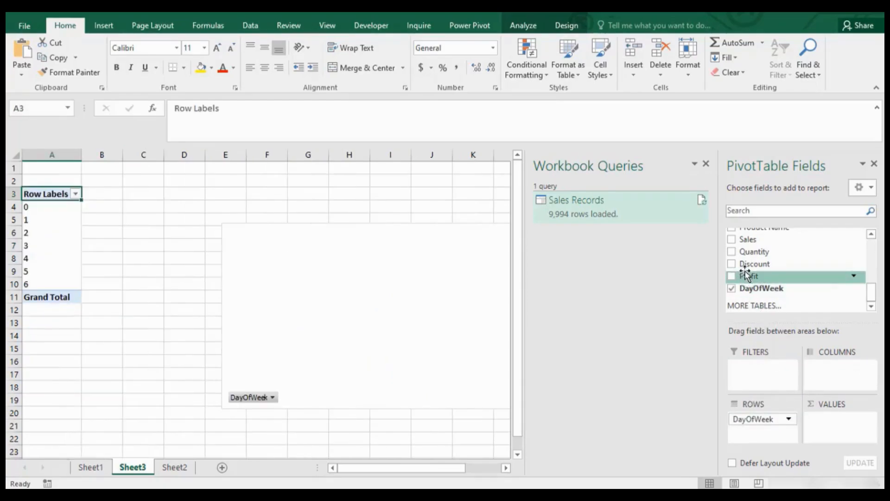
drag(753, 245, 836, 425)
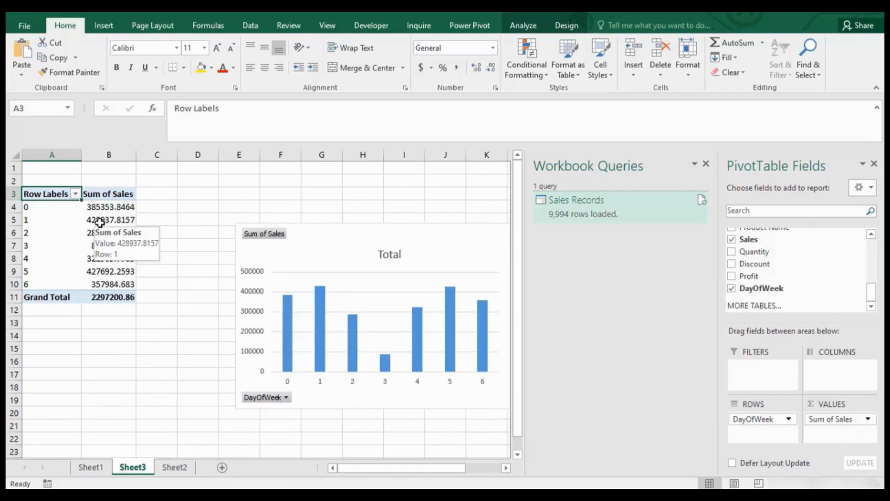
- Sort the DayOfWeek row labels in descending order by Sum of Sales
click(75, 194)
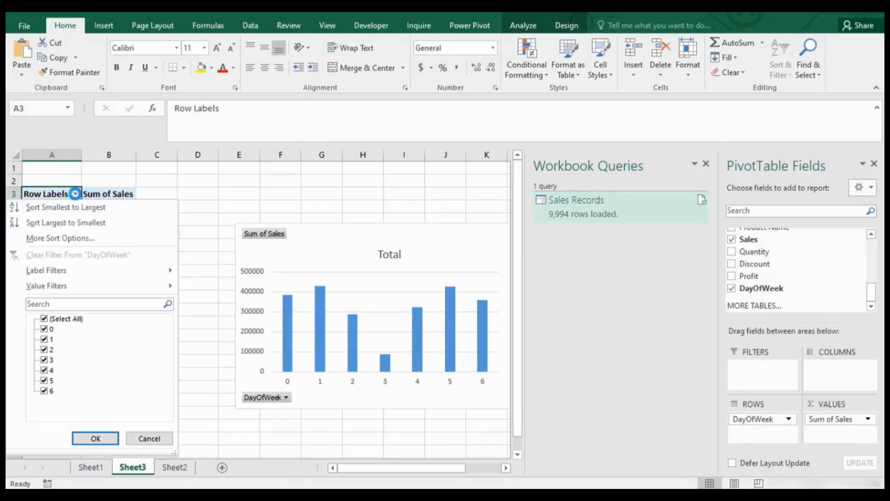
click(81, 239)
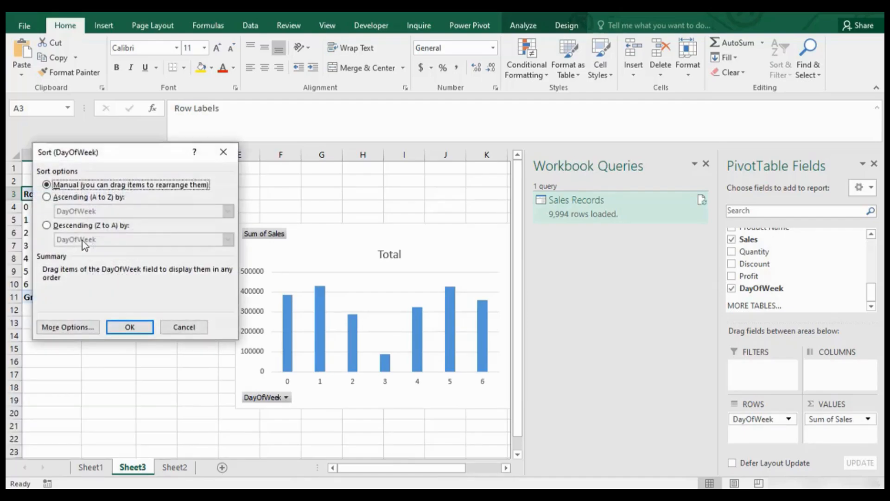
click(47, 198)
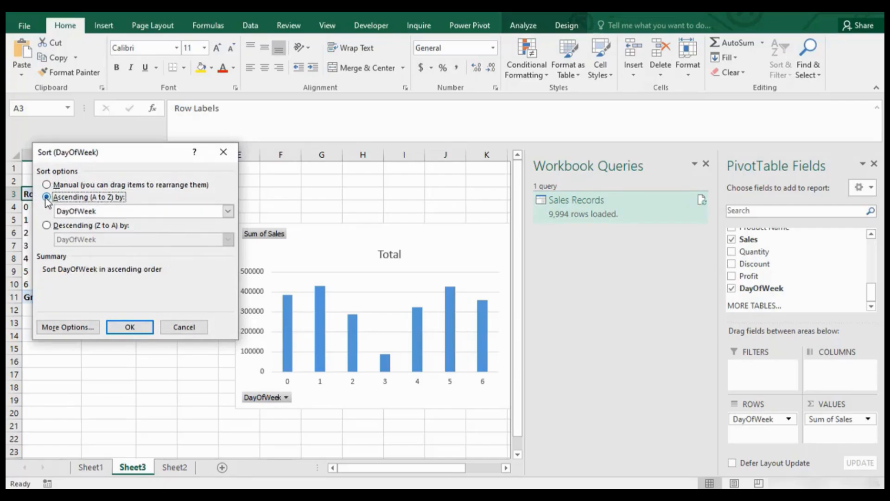
click(47, 226)
click(228, 239)
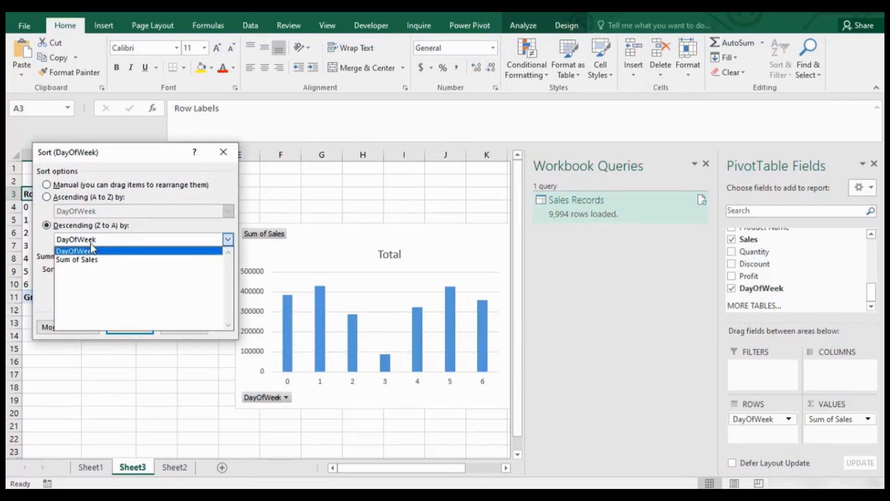
click(93, 258)
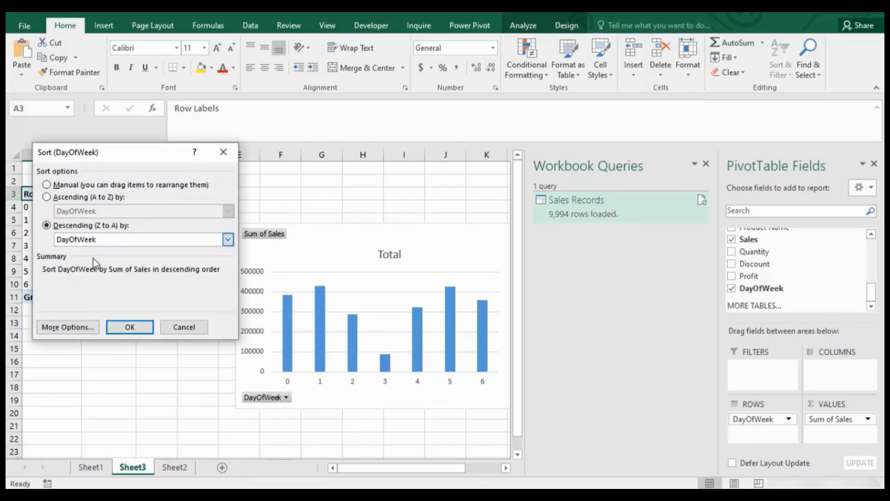
click(136, 329)
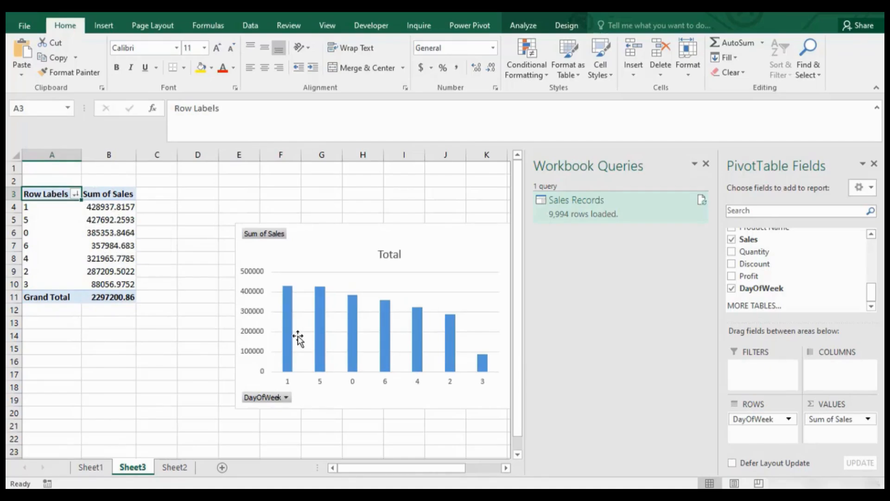
- Sort the PivotTable's DayOfWeek row labels from smallest to largest
mouse_move(288, 296)
click(74, 194)
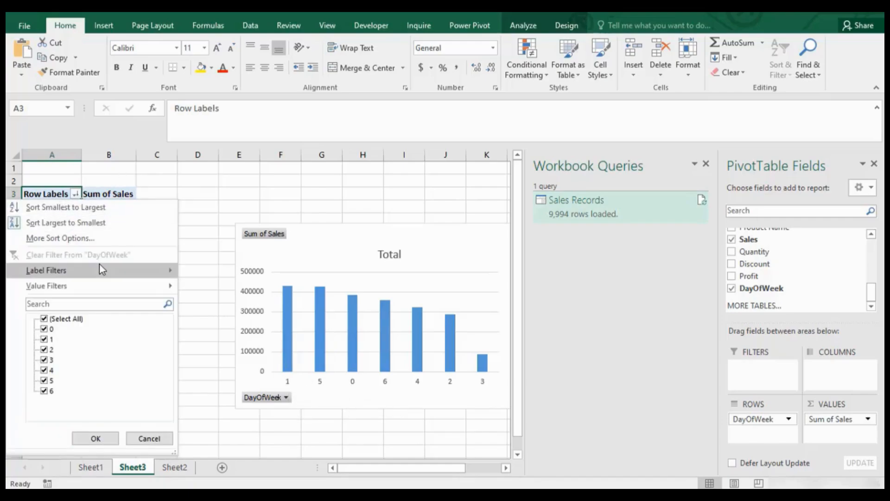
click(88, 210)
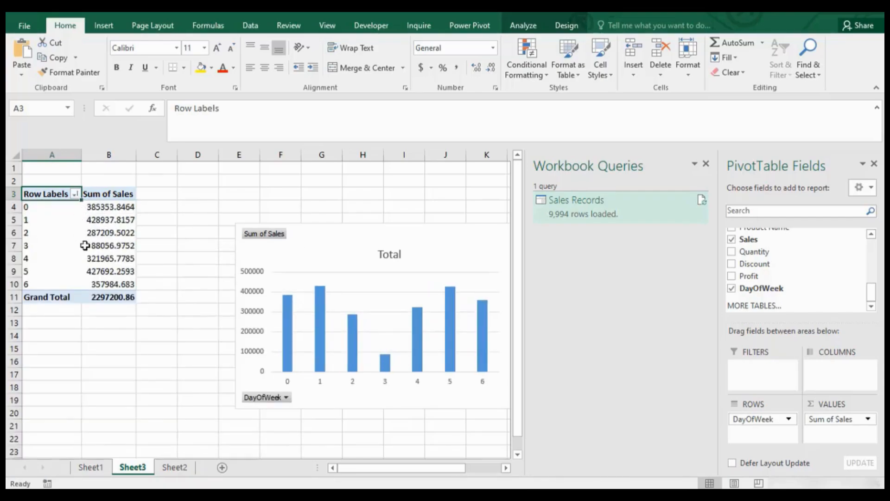
- Apply blue gradient-fill data bars to the Sum of Sales cell for day 0 with conditional formatting
click(96, 208)
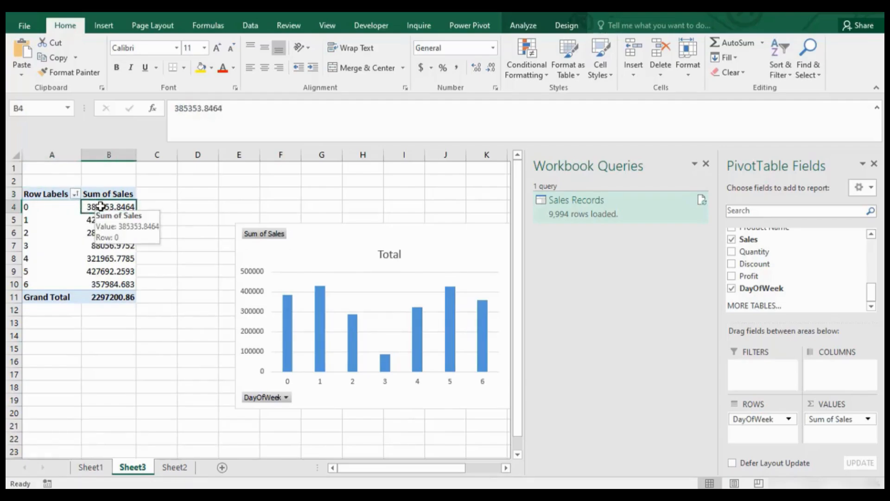
click(544, 74)
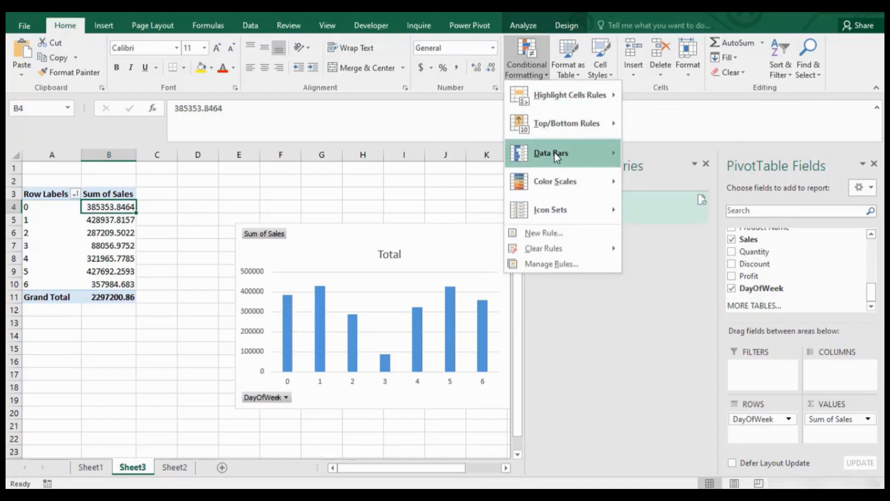
mouse_move(554, 152)
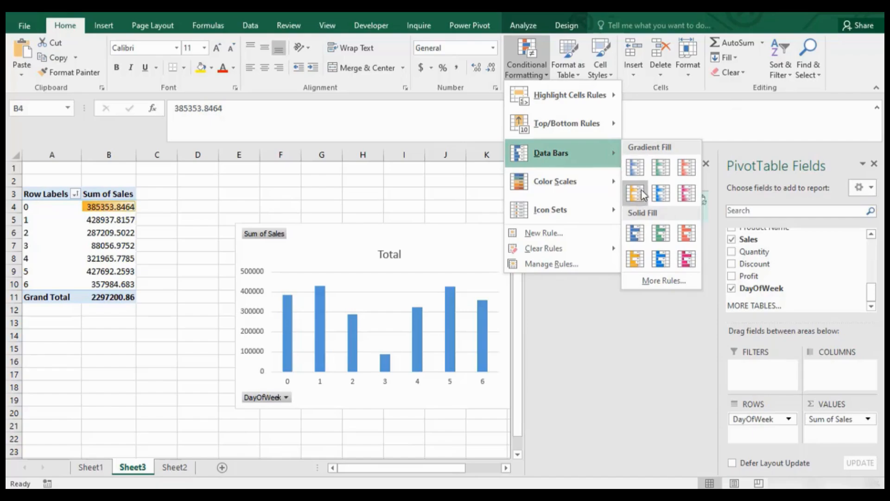
click(643, 176)
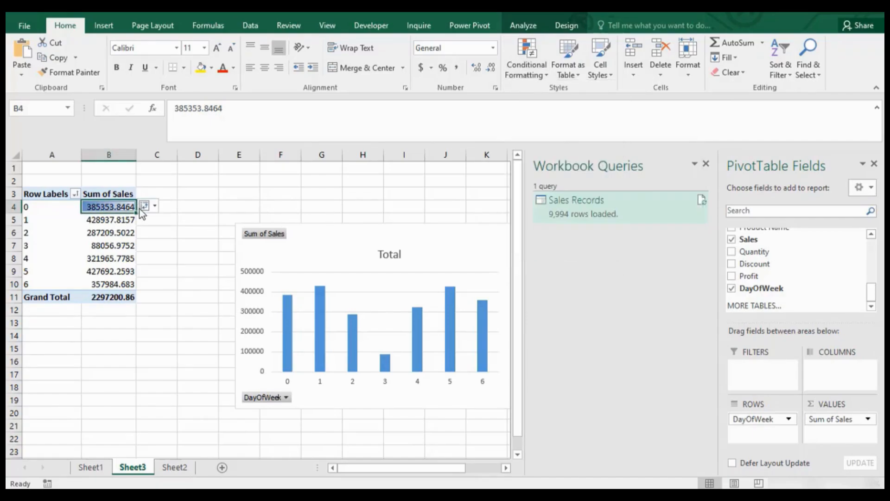
- Extend the data bars to all cells showing "Sum of Sales" values, and limit the rule to those for "DayOfWeek"
click(155, 209)
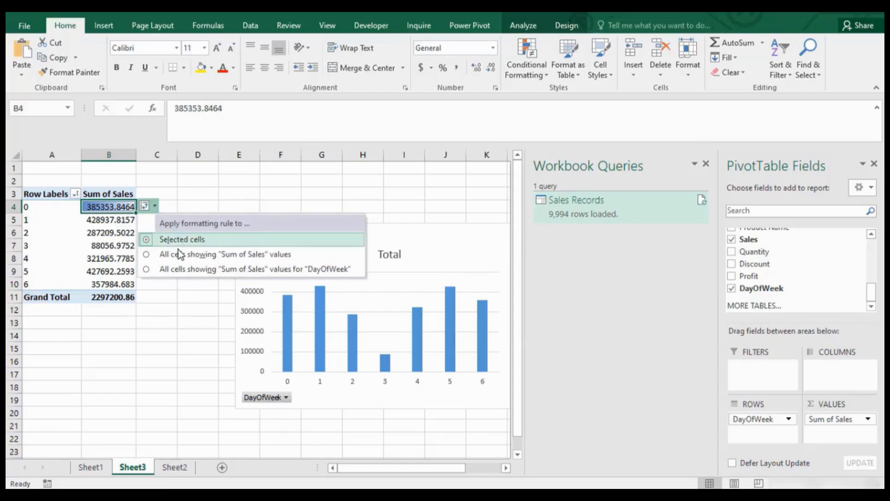
click(147, 255)
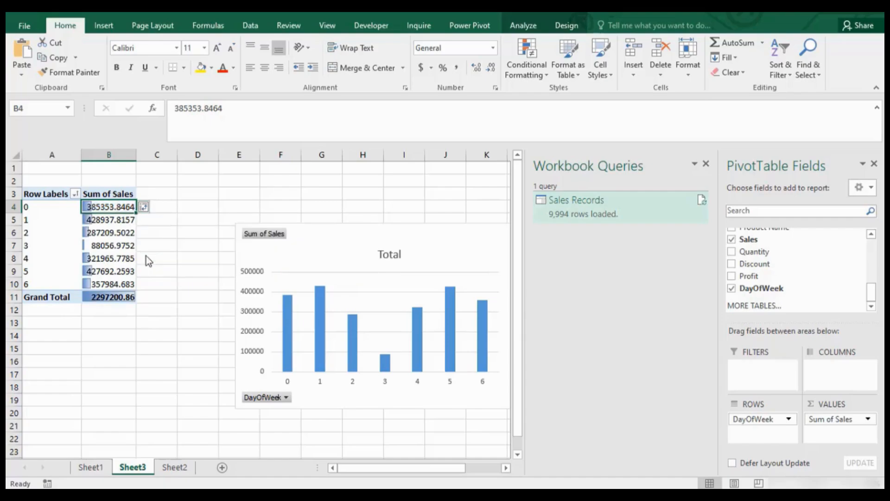
click(154, 209)
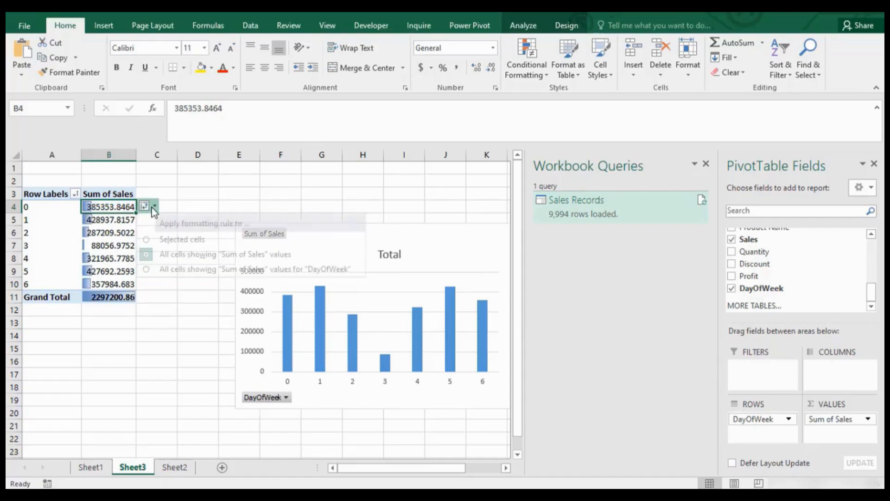
click(204, 269)
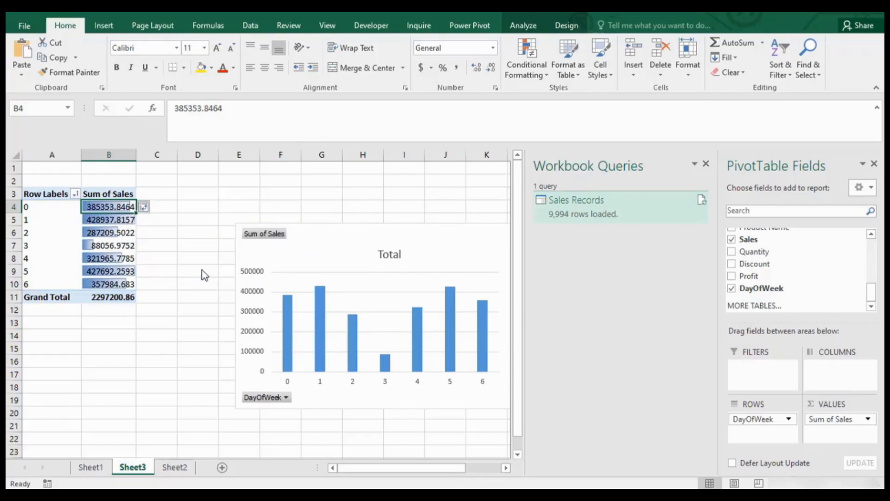
click(158, 257)
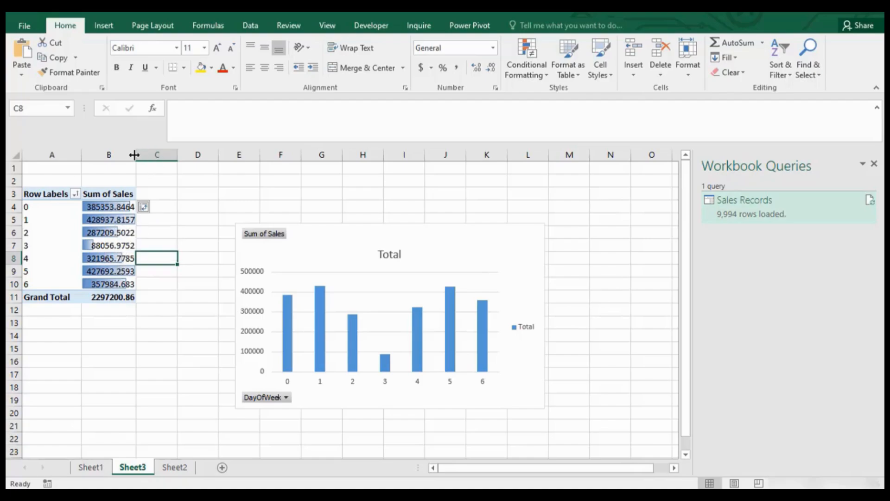
- Widen the Sum of Sales column to lengthen its data bars, and move the PivotChart up beside the PivotTable
drag(135, 155, 176, 155)
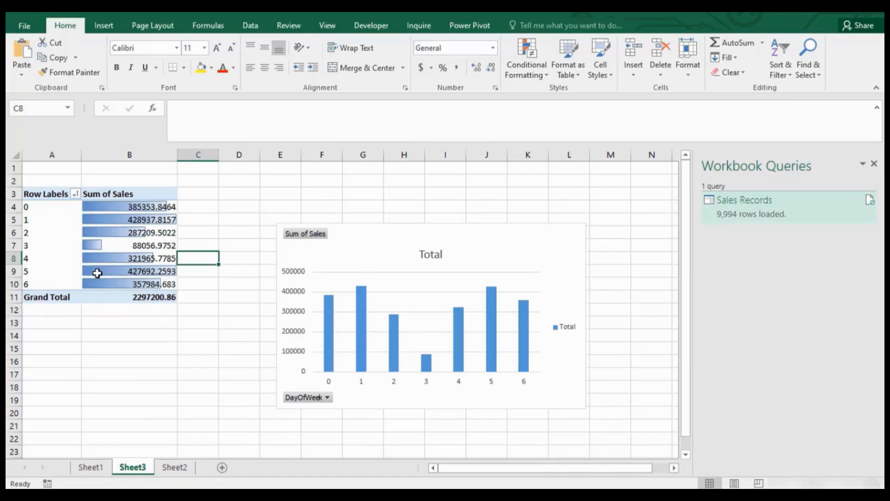
mouse_move(88, 271)
mouse_move(132, 219)
mouse_move(169, 220)
mouse_move(143, 282)
click(434, 223)
drag(434, 223, 404, 220)
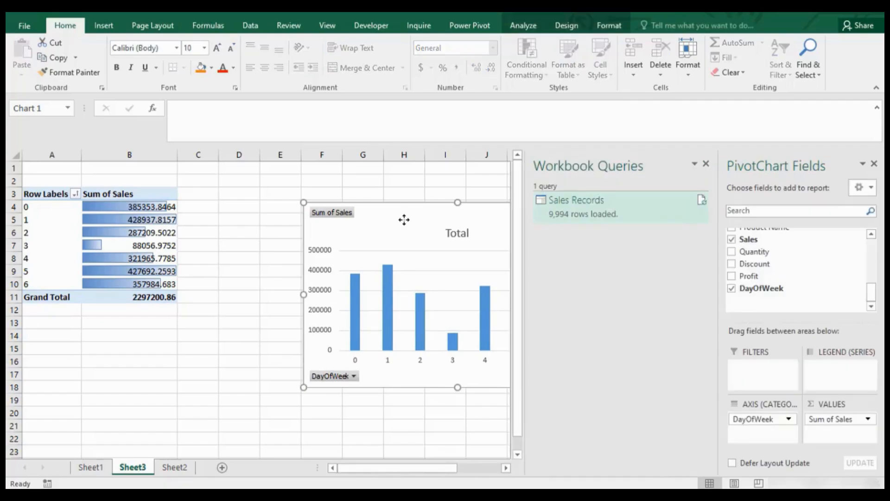
- Examine the Order Date and Ship Date columns of the source table on Sheet2
click(175, 468)
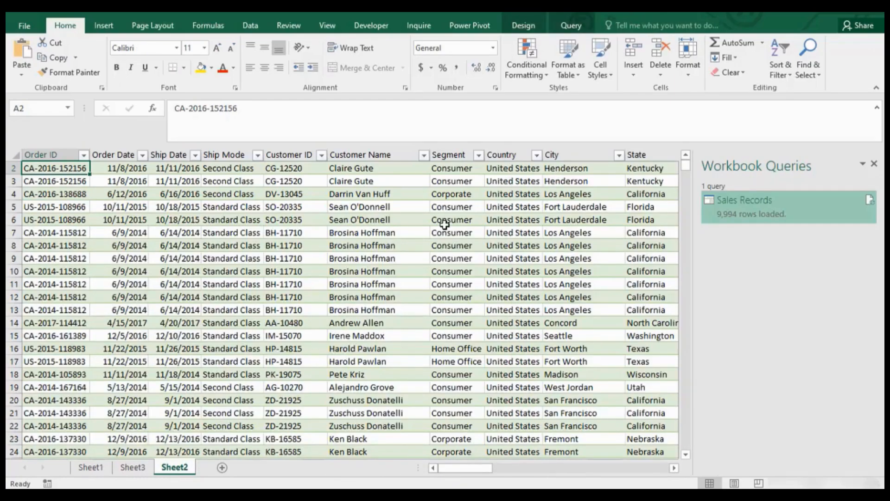
click(158, 207)
key(Up)
key(Up)
key(Up)
key(Up)
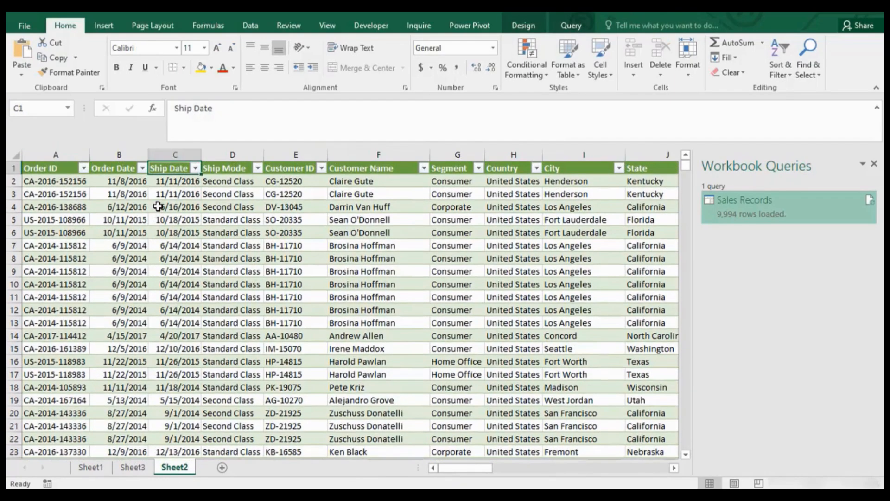
key(Right)
key(Left)
key(Left)
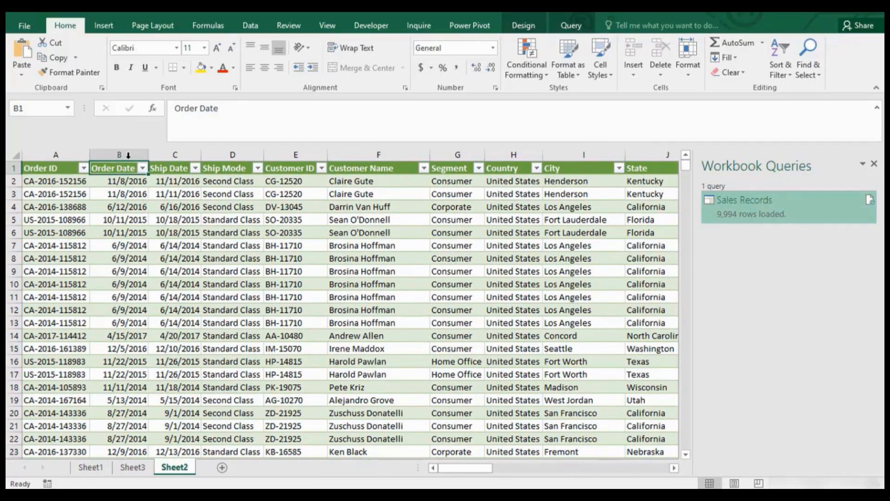
right_click(129, 166)
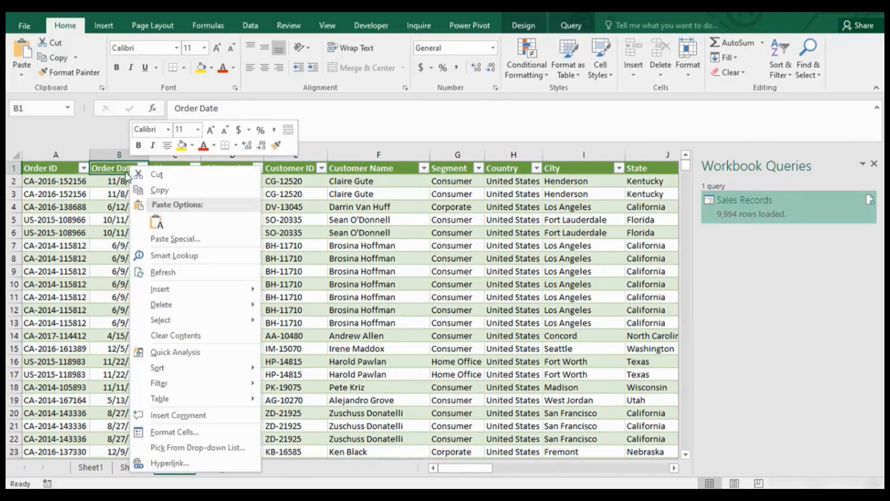
click(114, 184)
click(119, 182)
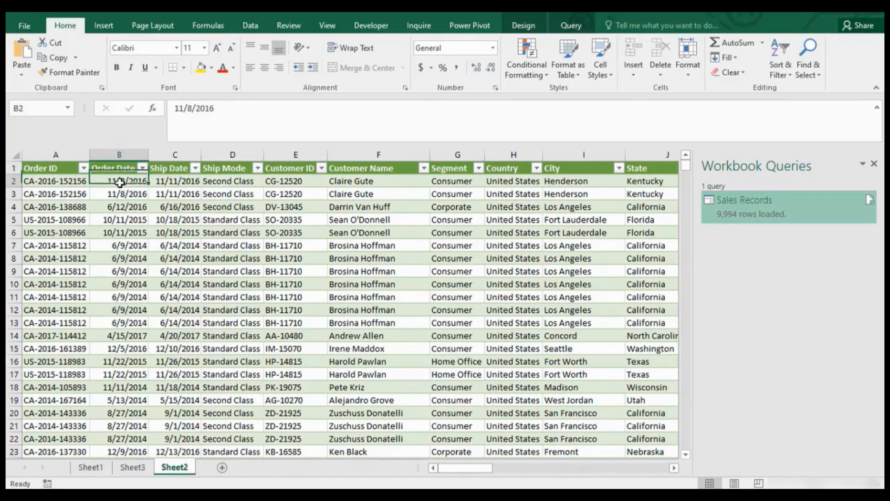
- Replace DayOfWeek with Order Date as the Sheet3 PivotChart's axis field, and move the chart closer to the PivotTable
click(134, 469)
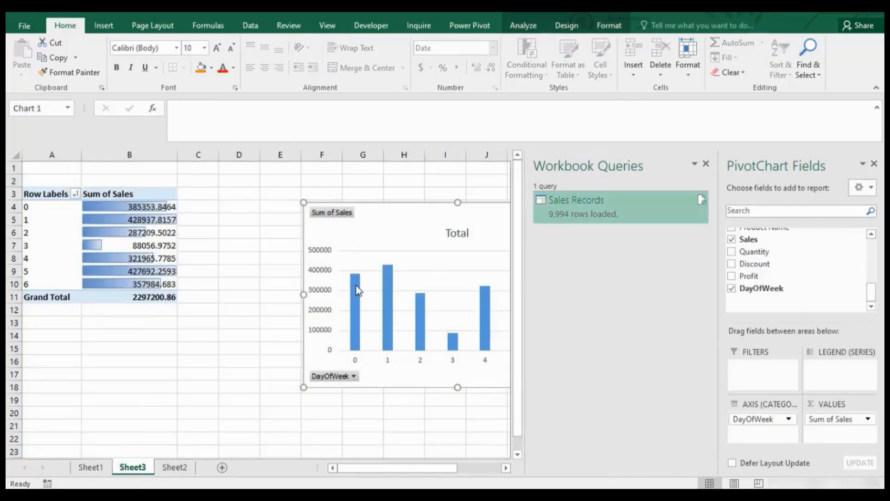
drag(872, 292, 873, 242)
drag(784, 246, 762, 439)
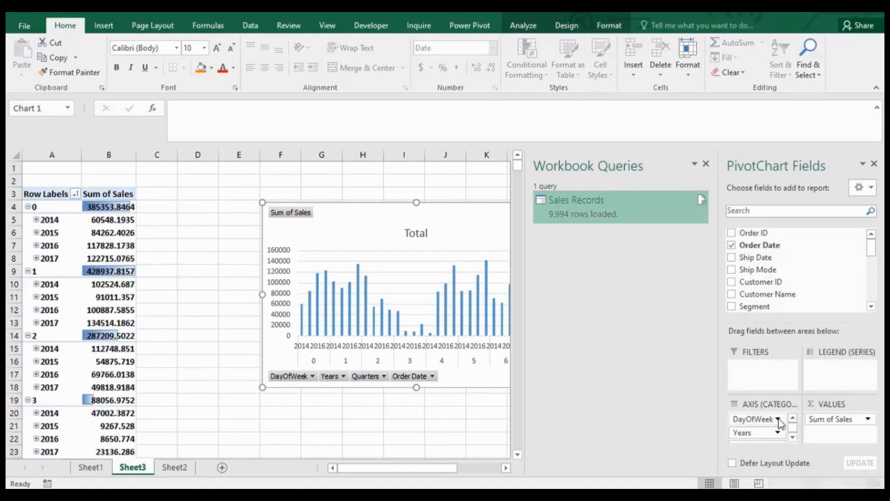
click(779, 418)
click(765, 389)
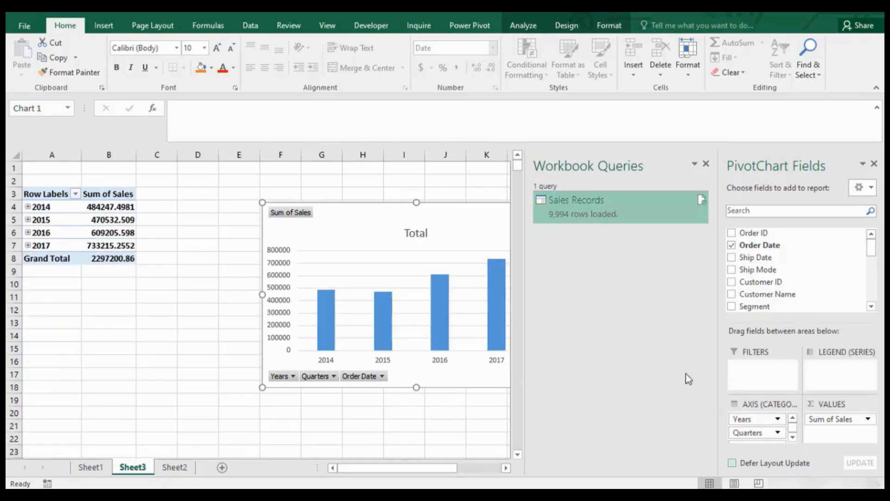
drag(441, 227, 377, 219)
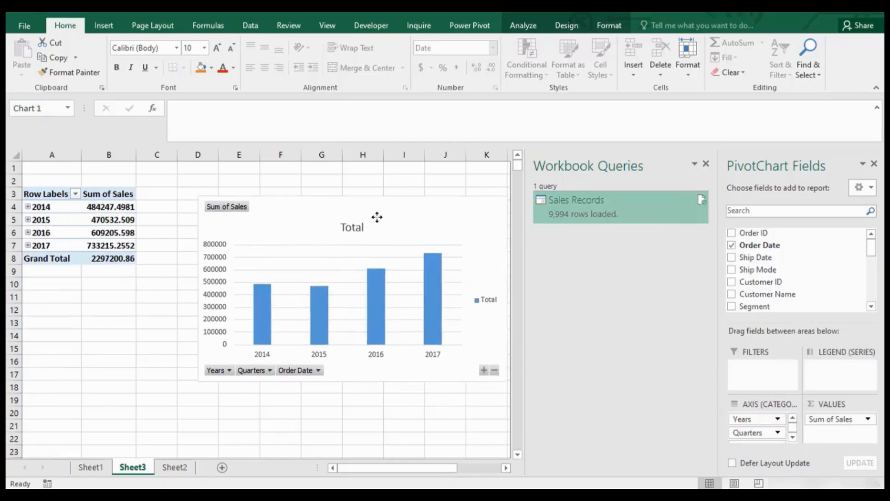
- Expand 2014 and its Qtr1 in the PivotTable down to months, and check the date fields grouped under rows
click(29, 207)
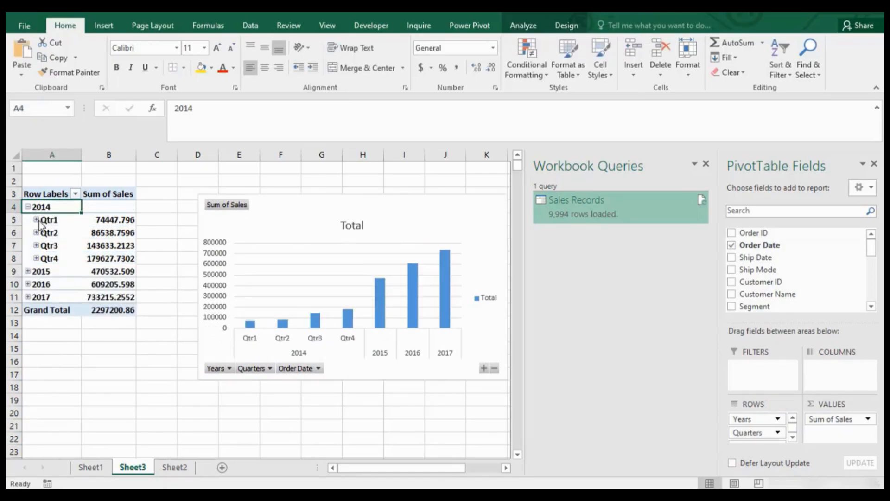
click(36, 220)
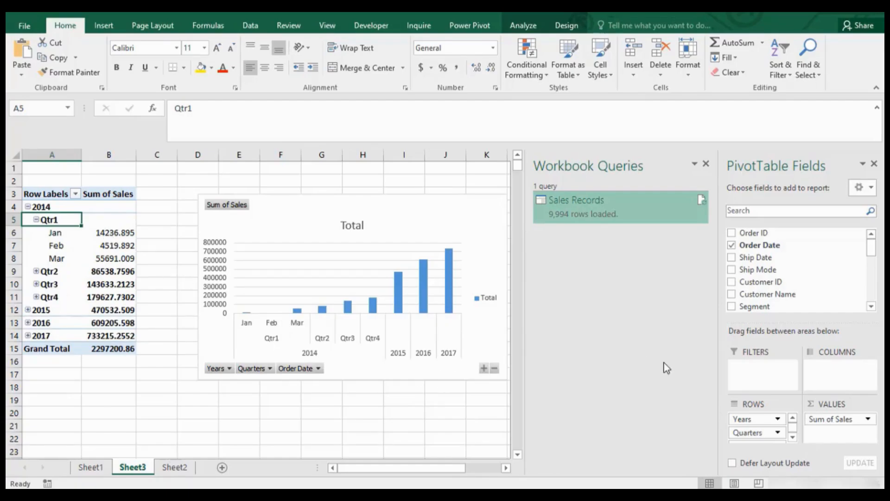
click(793, 437)
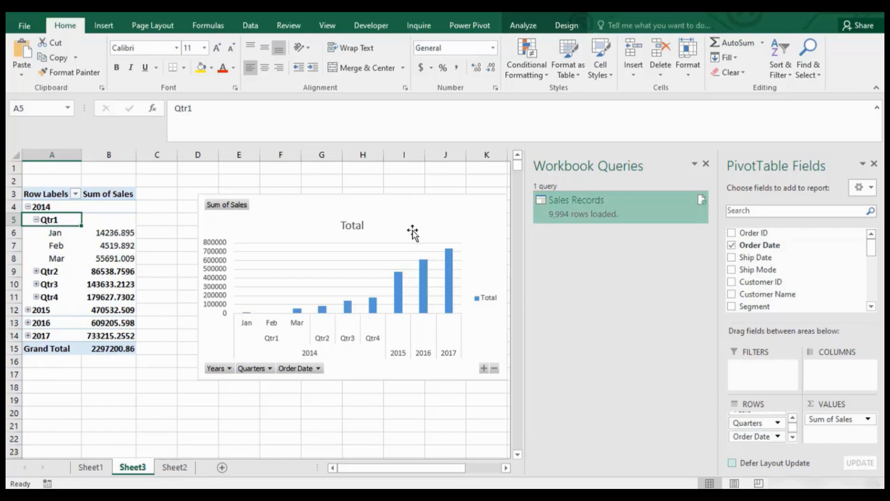
click(407, 211)
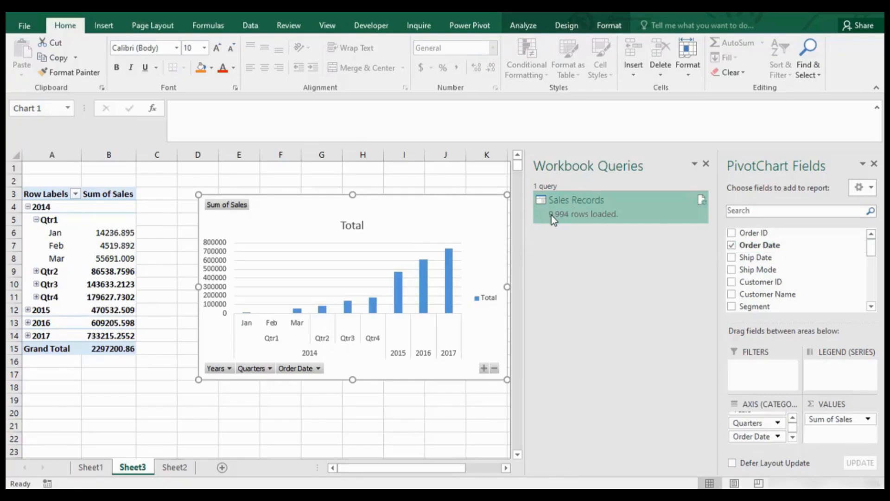
- Refresh the Sales Records query to reload its source data
mouse_move(553, 215)
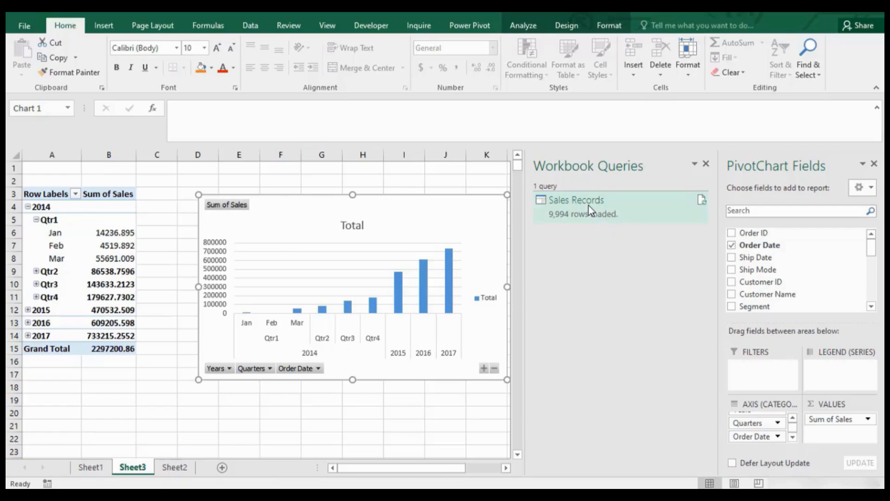
mouse_move(590, 210)
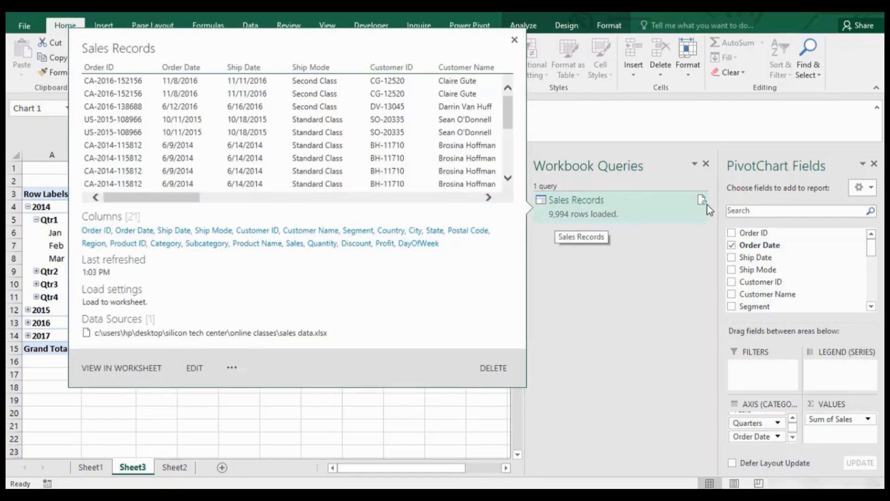
click(702, 200)
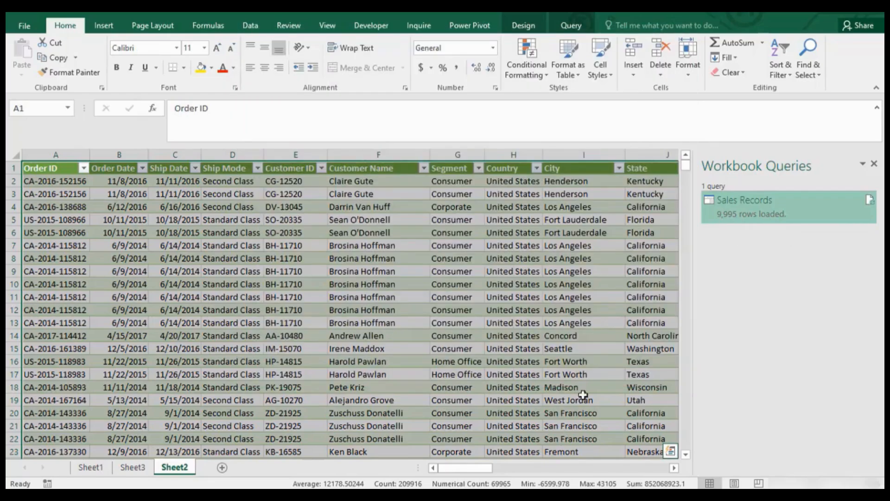
- Compare the Order IDs of the last two records at the end of the refreshed Sheet2 table
drag(686, 169, 679, 460)
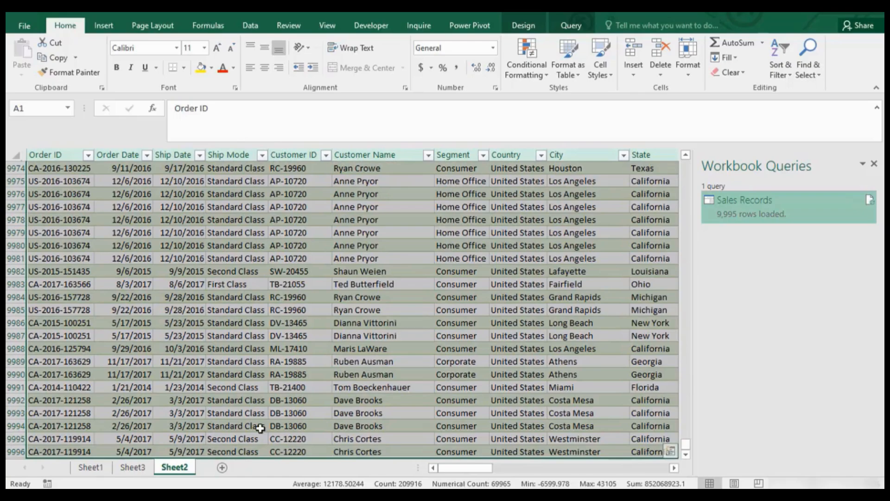
click(57, 453)
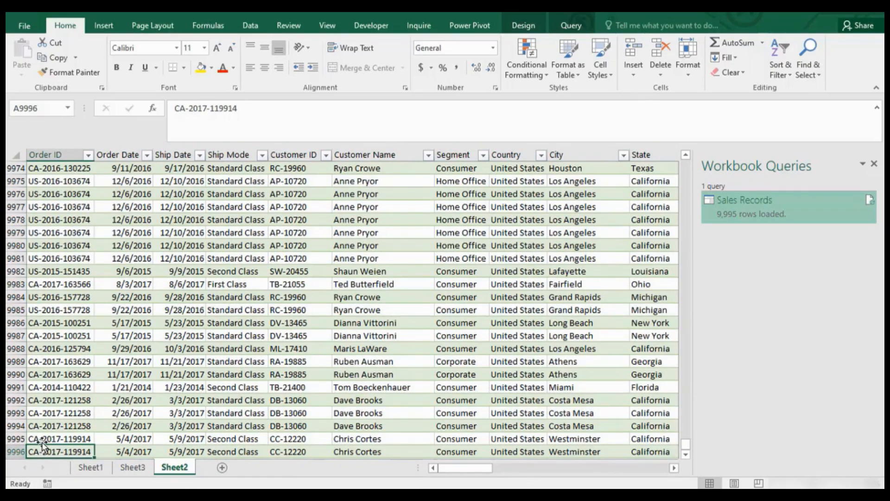
click(56, 440)
click(56, 451)
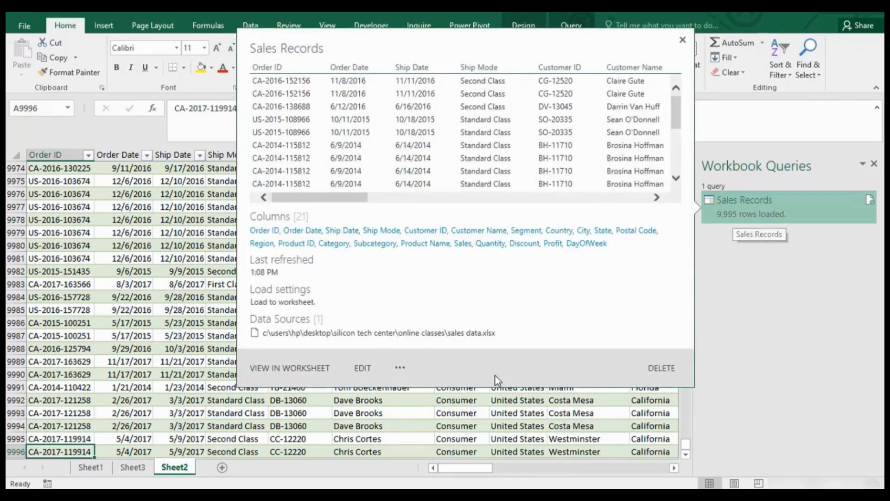
- Examine the last record in row 9996 field by field, from Order Date across to Quantity
click(356, 436)
key(Down)
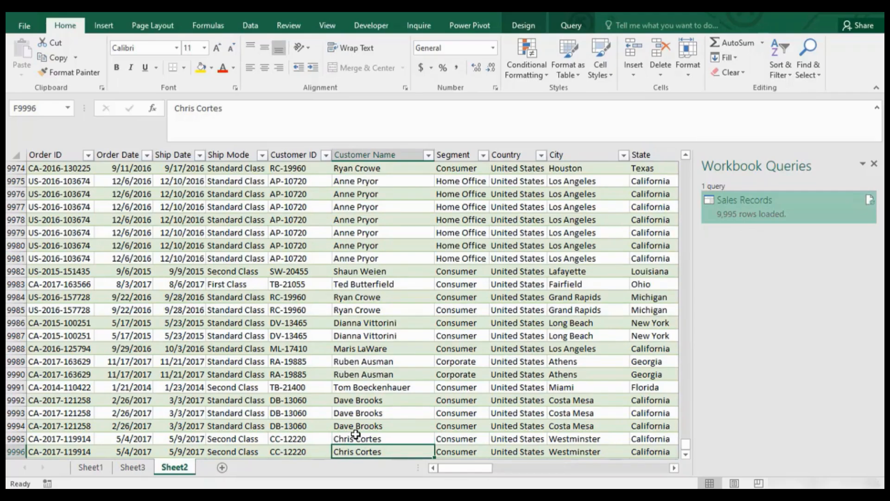
key(Left)
key(Left)
key(Left)
key(Left)
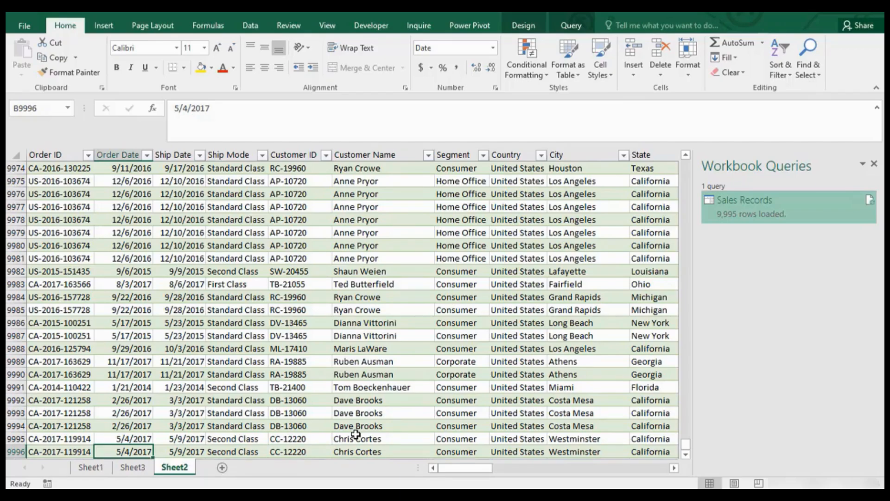
key(Right)
key(Right)
key(Right)
key(Right)
key(Right)
key(Right)
key(Right)
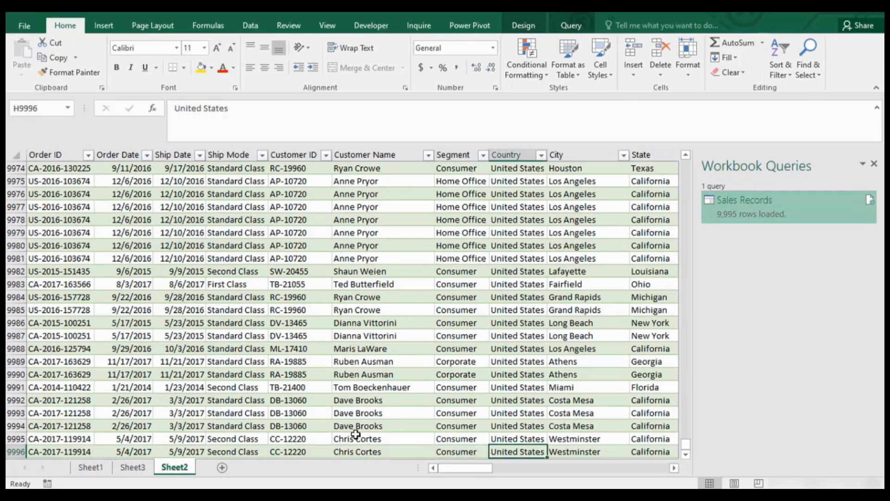
key(Right)
key(Right)
key(Right)
key(Right)
key(Right)
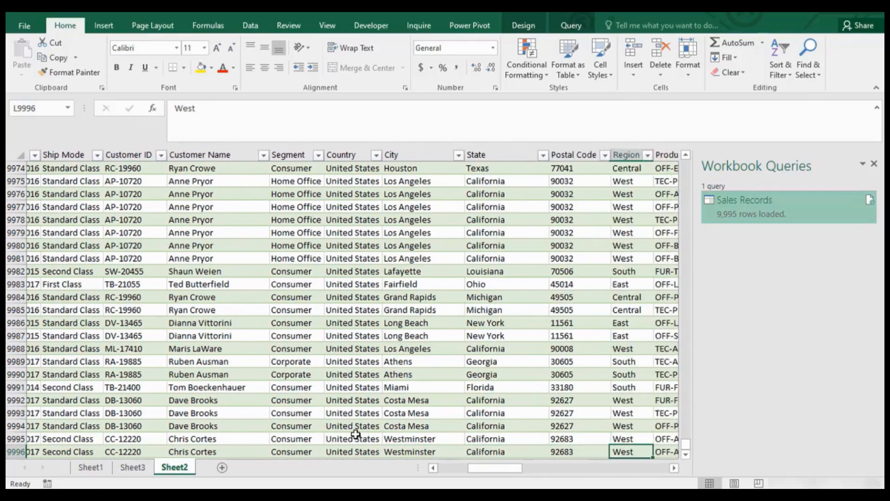
key(Left)
key(Left)
key(Left)
key(Left)
key(Left)
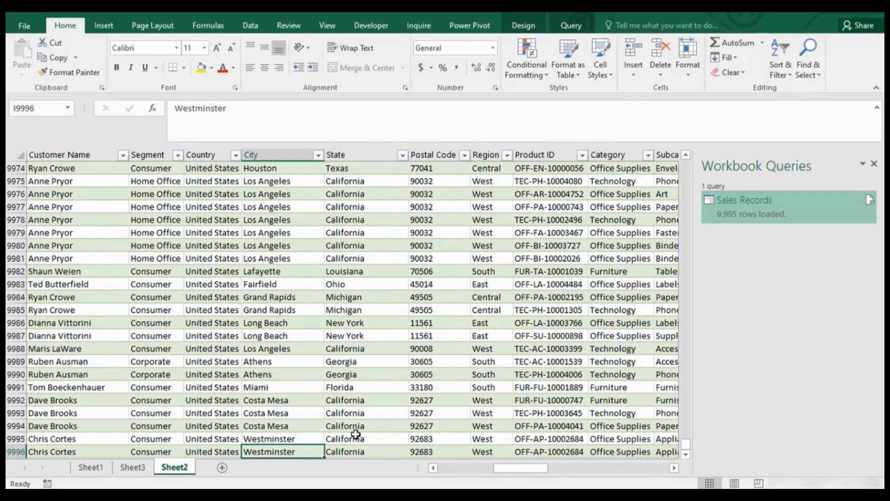
key(Right)
key(Right)
key(Right)
key(Right)
key(Right)
key(Right)
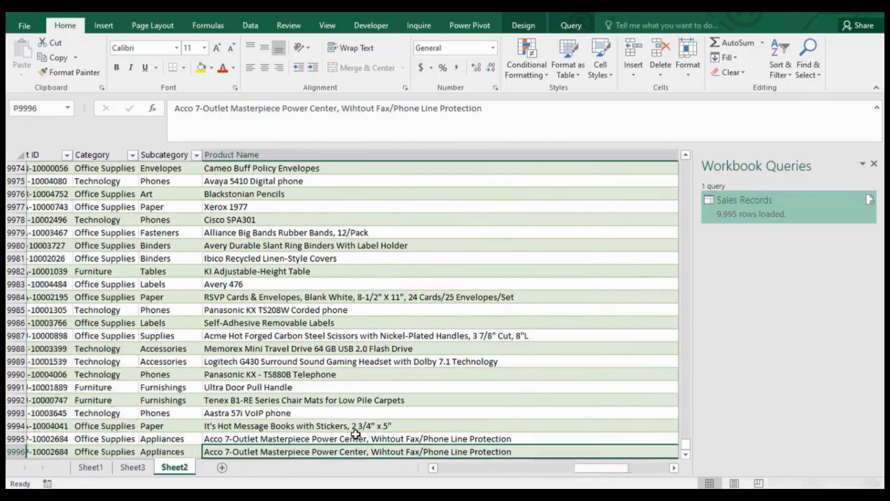
key(Left)
key(Left)
key(Right)
key(Right)
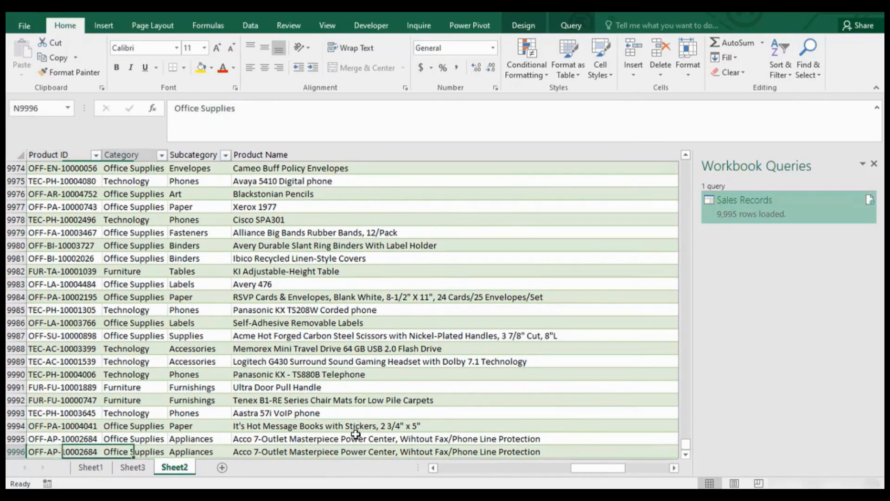
key(Right)
key(Right)
key(Right)
key(Right)
key(Right)
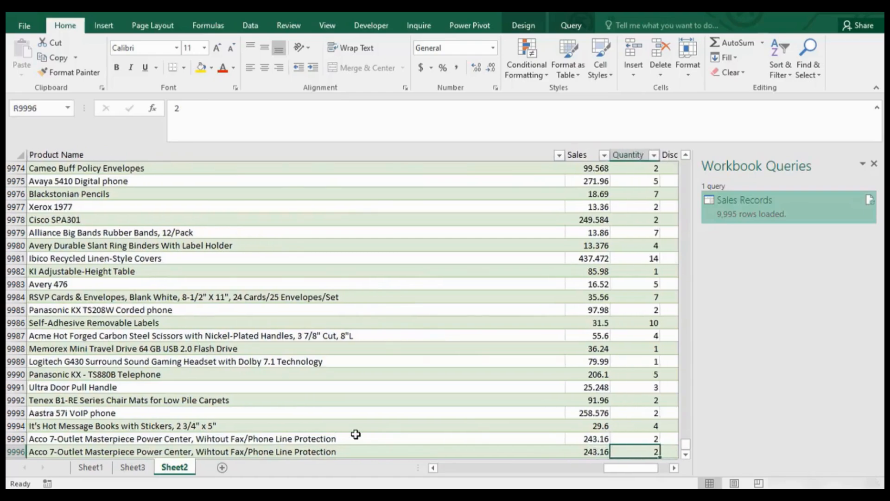